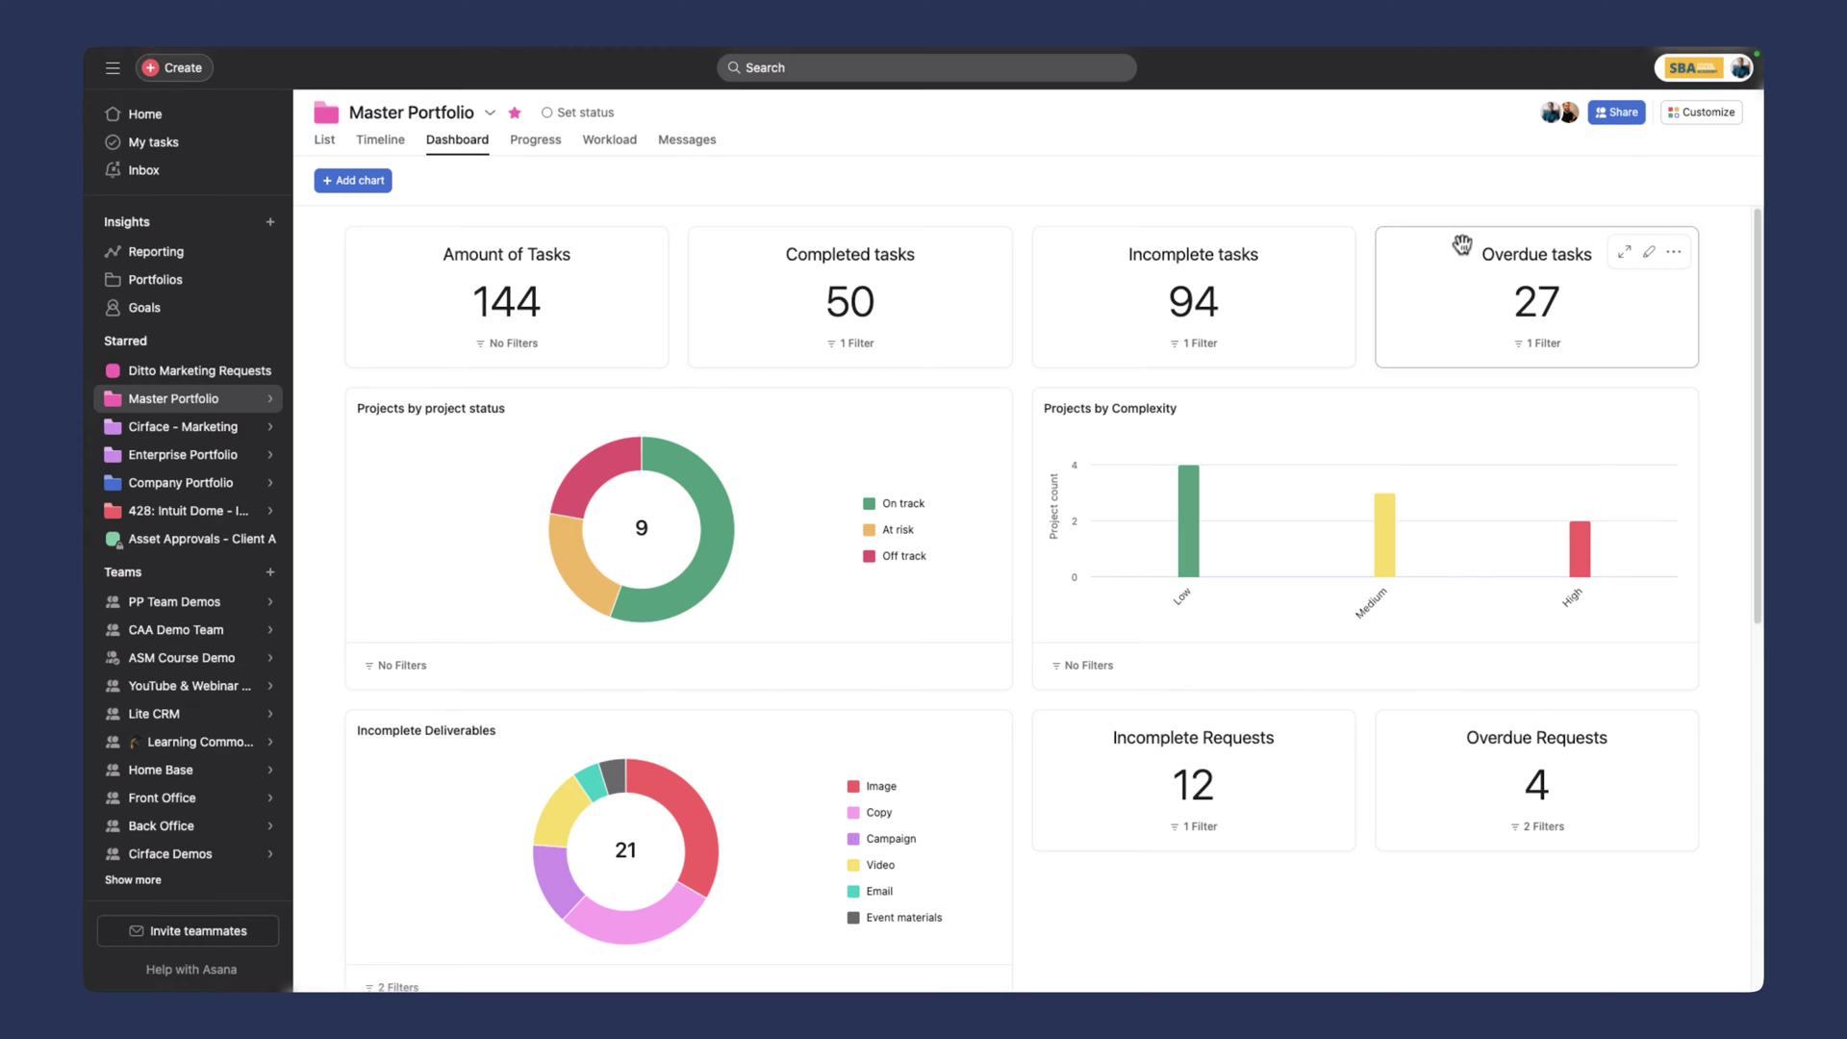
# Step: Read the Master Portfolio chart values, down to Incomplete Deliverables: image 7 (33%), copy 6 (29%)
pyautogui.moveTo(553, 525)
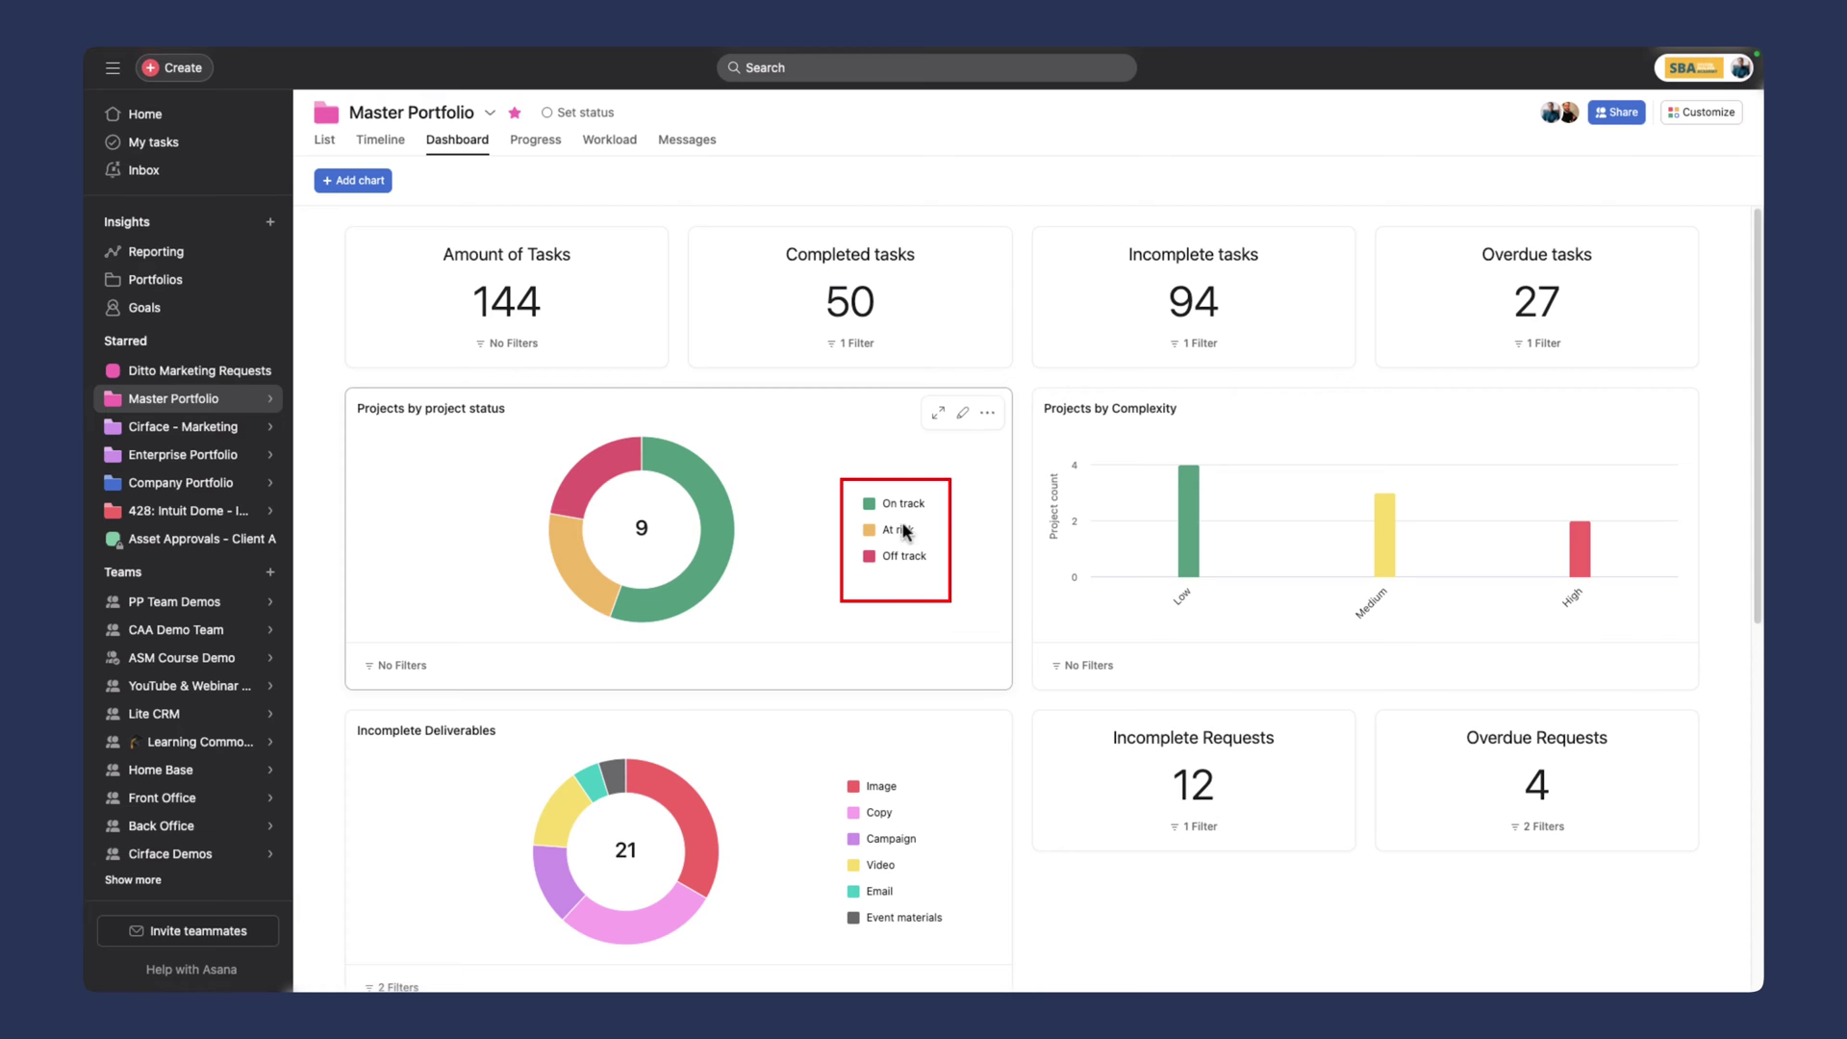
pyautogui.moveTo(1215, 572)
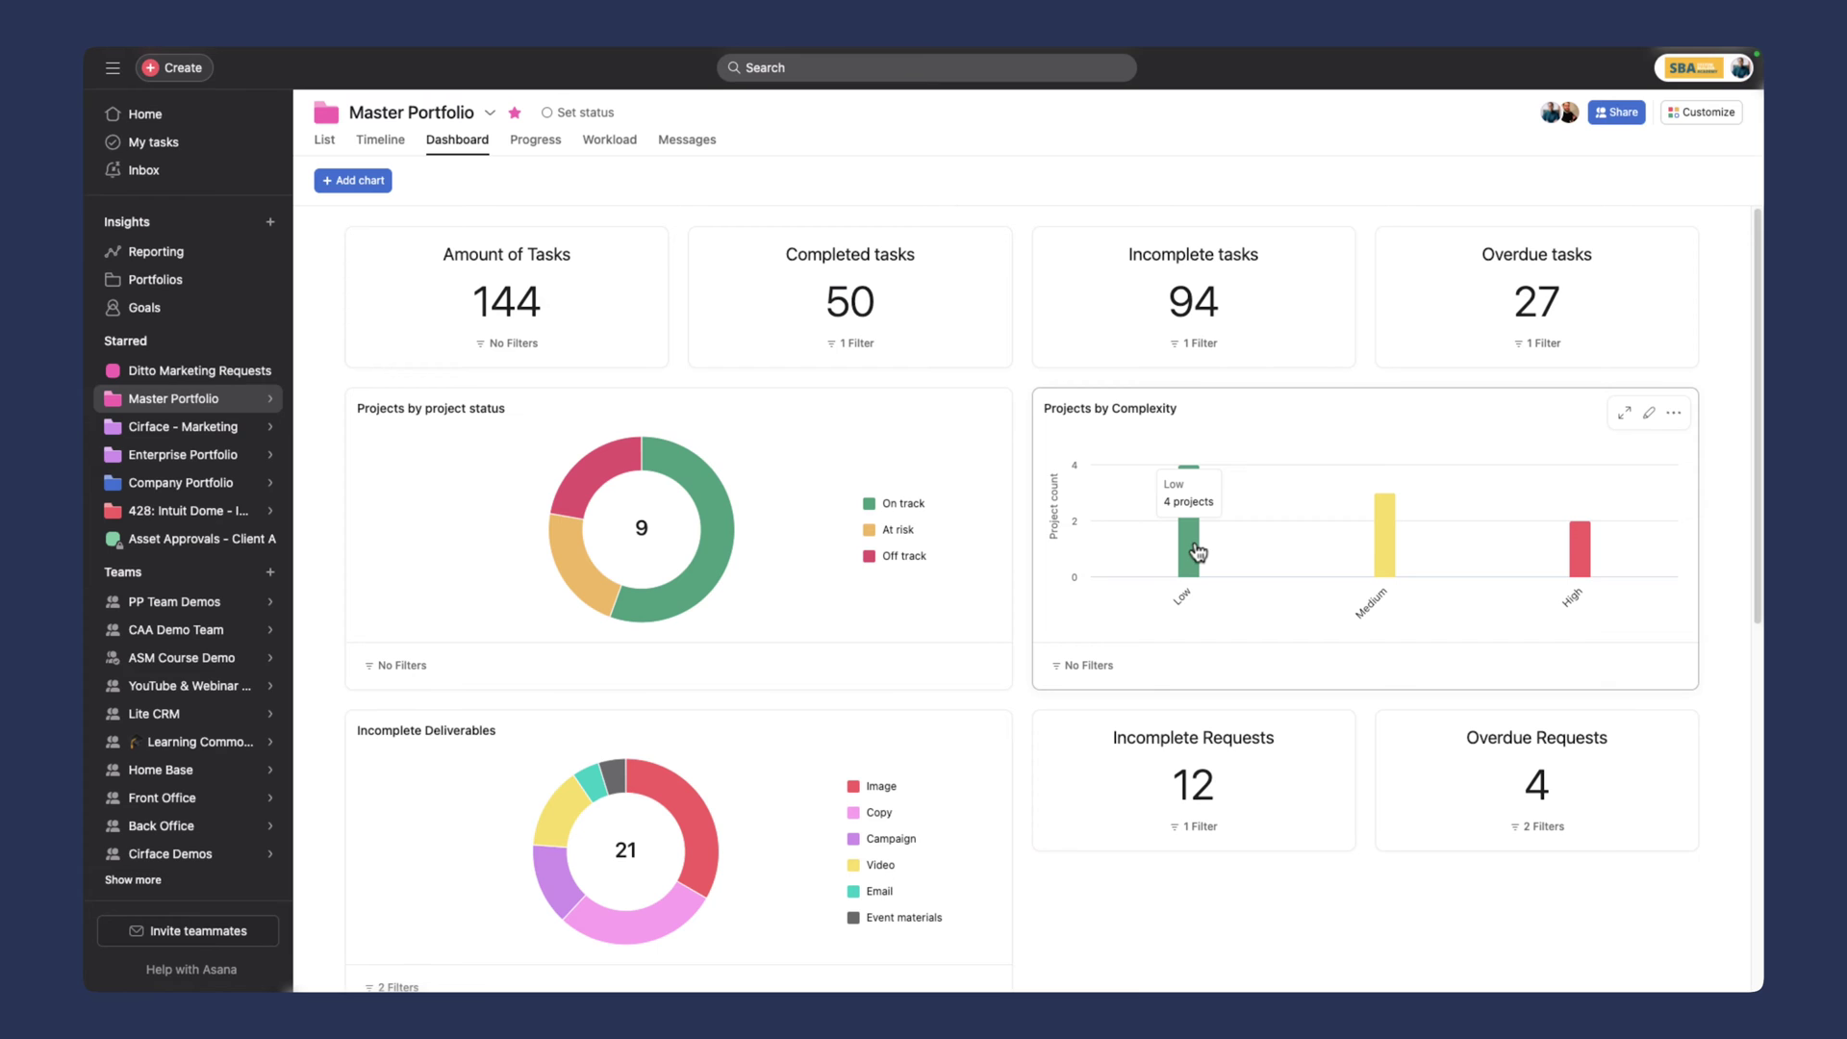
pyautogui.scroll(-2, 1058, 538)
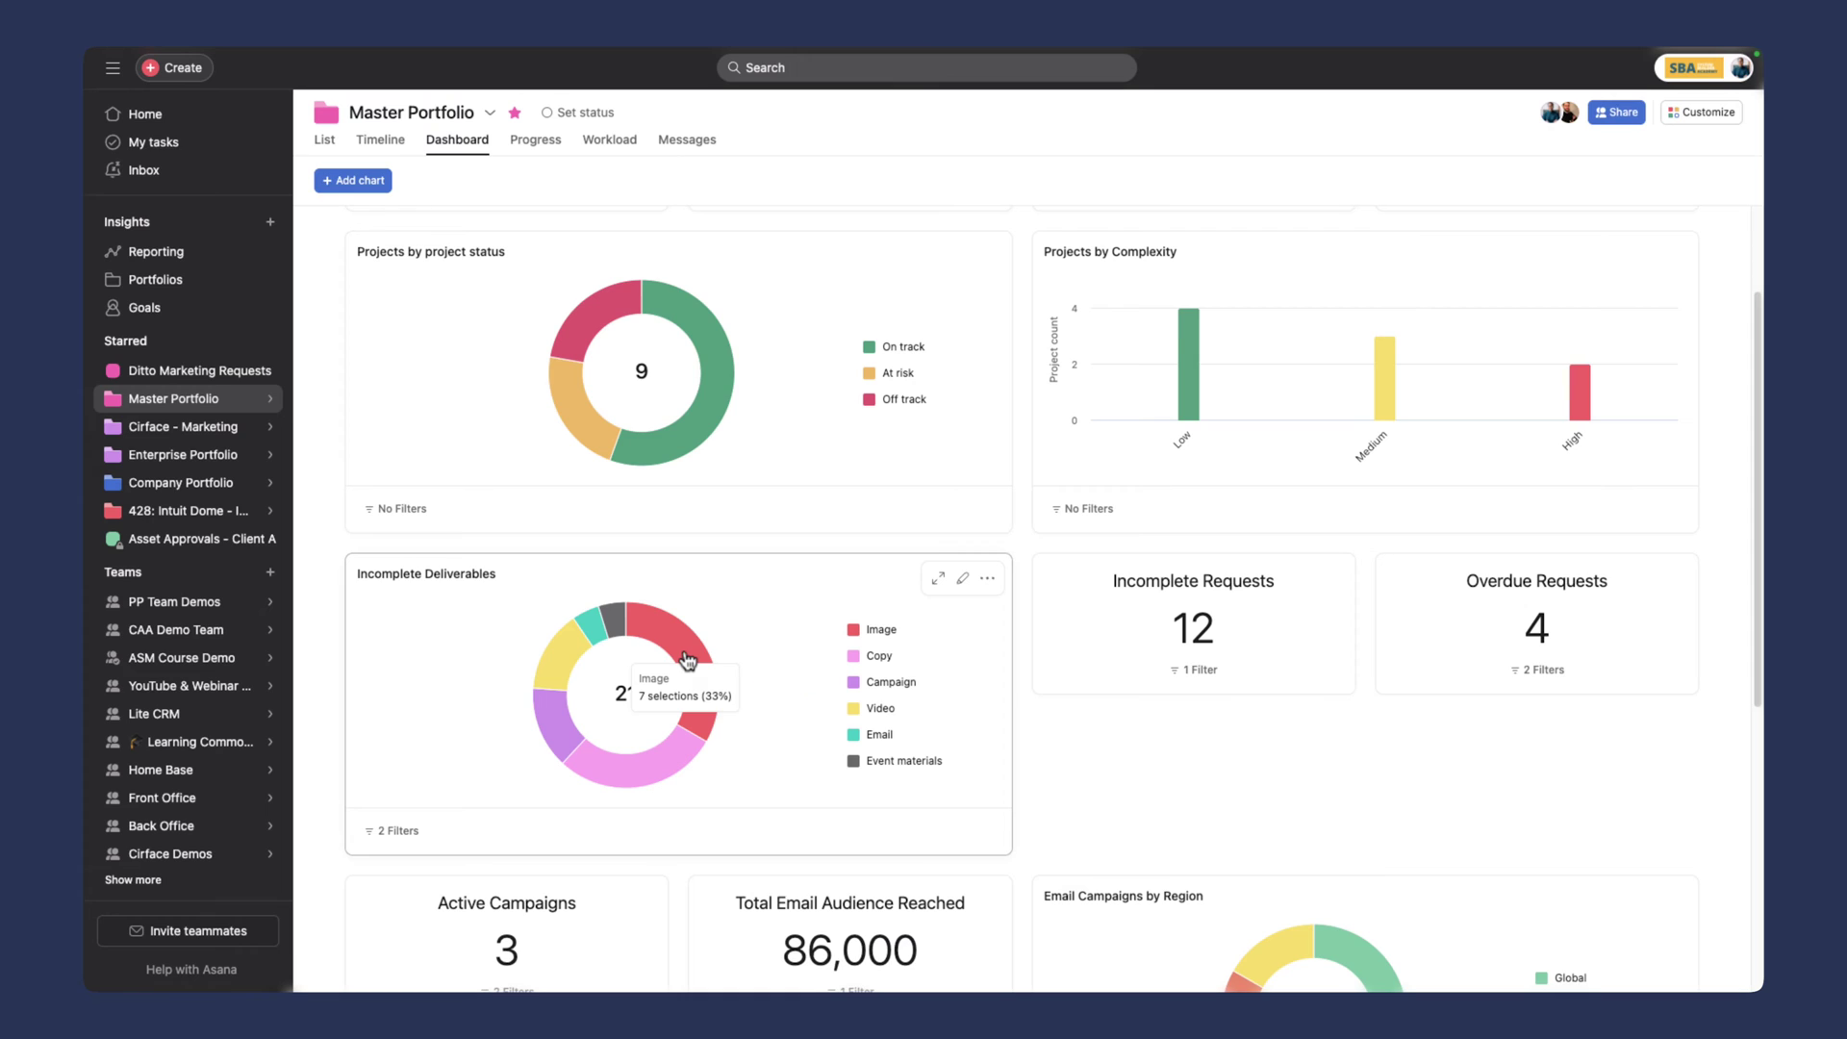
pyautogui.moveTo(657, 766)
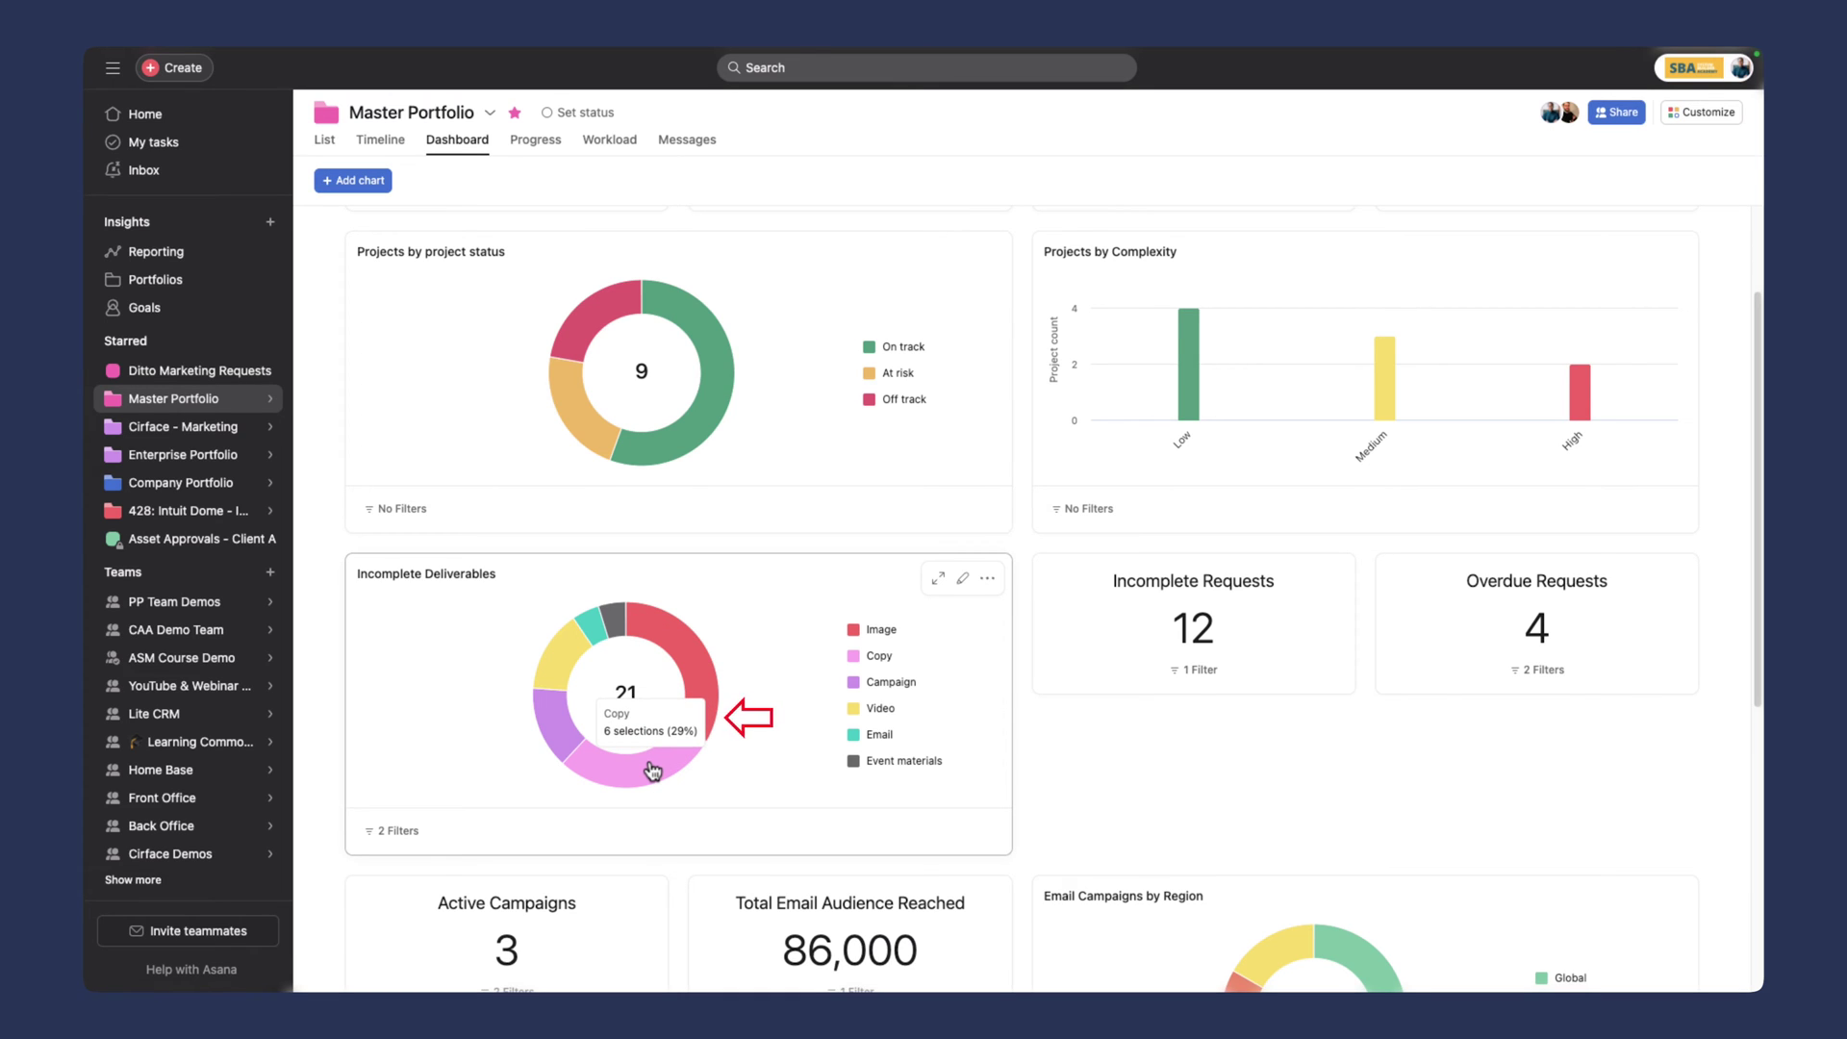
pyautogui.moveTo(671, 707)
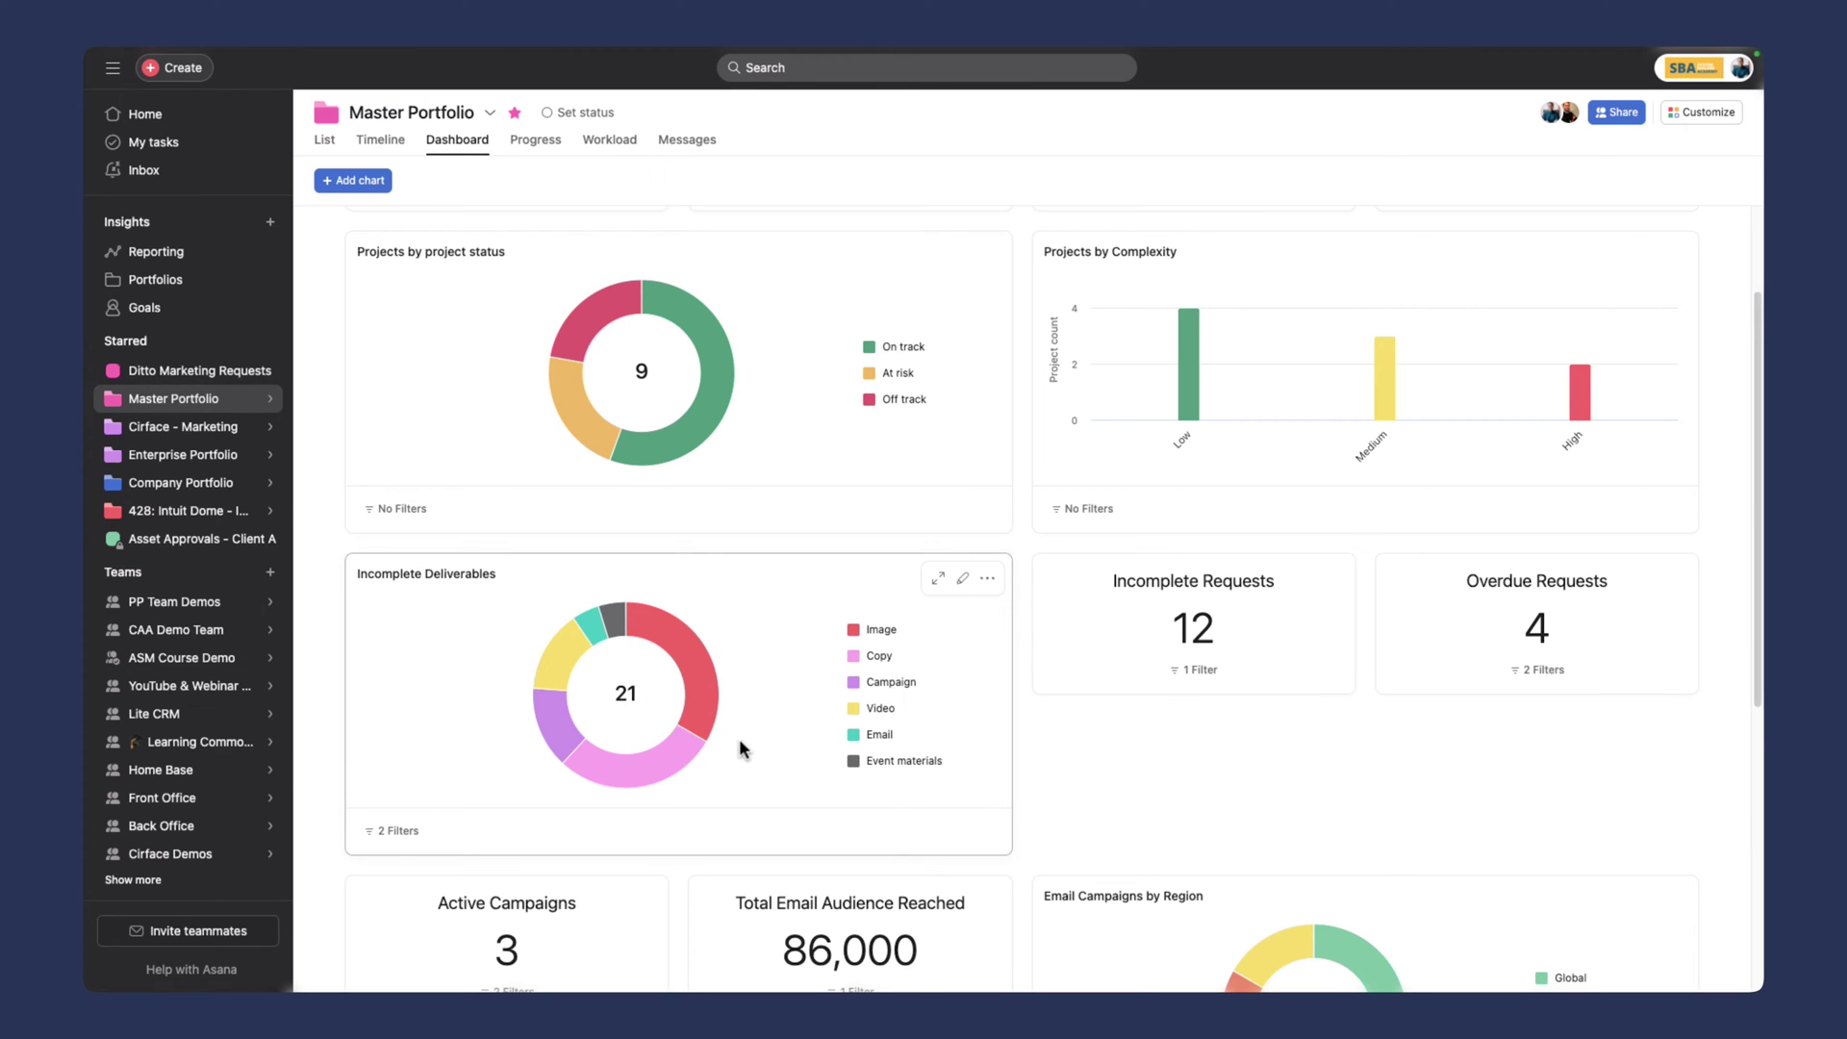
pyautogui.scroll(-1, 740, 748)
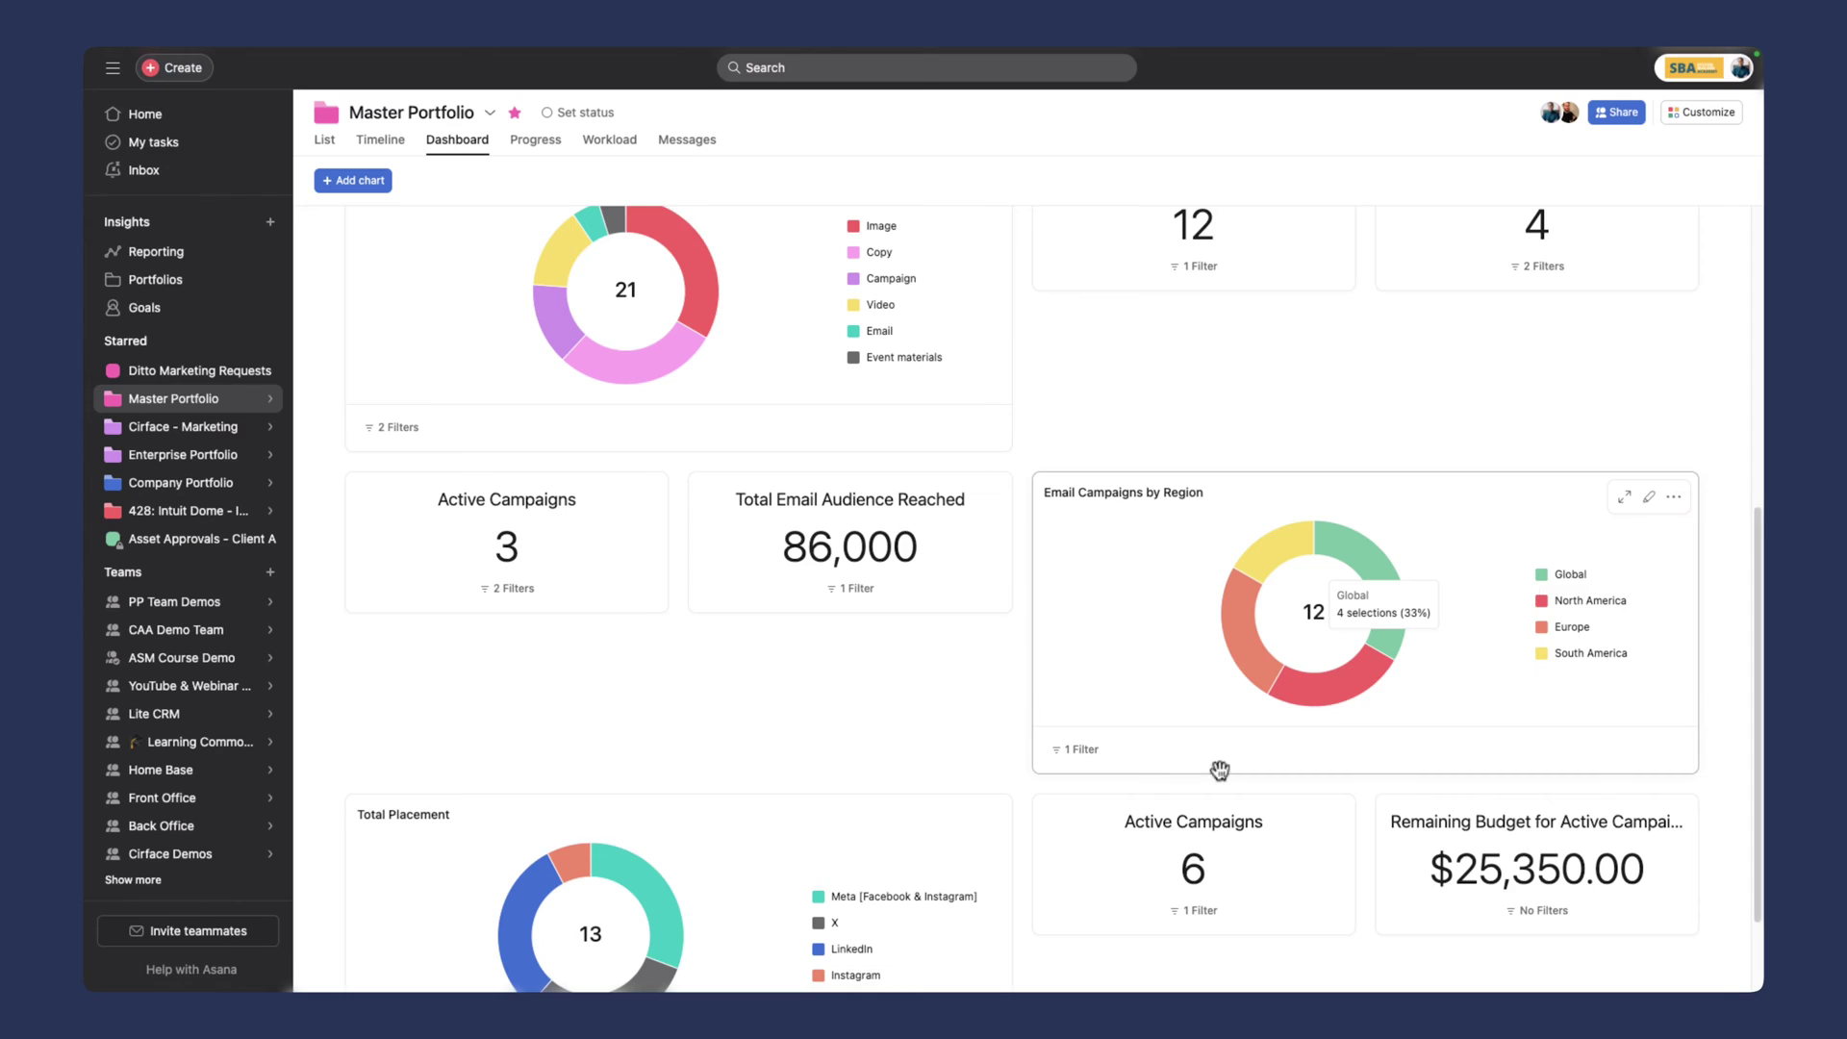
pyautogui.scroll(-3, 1059, 878)
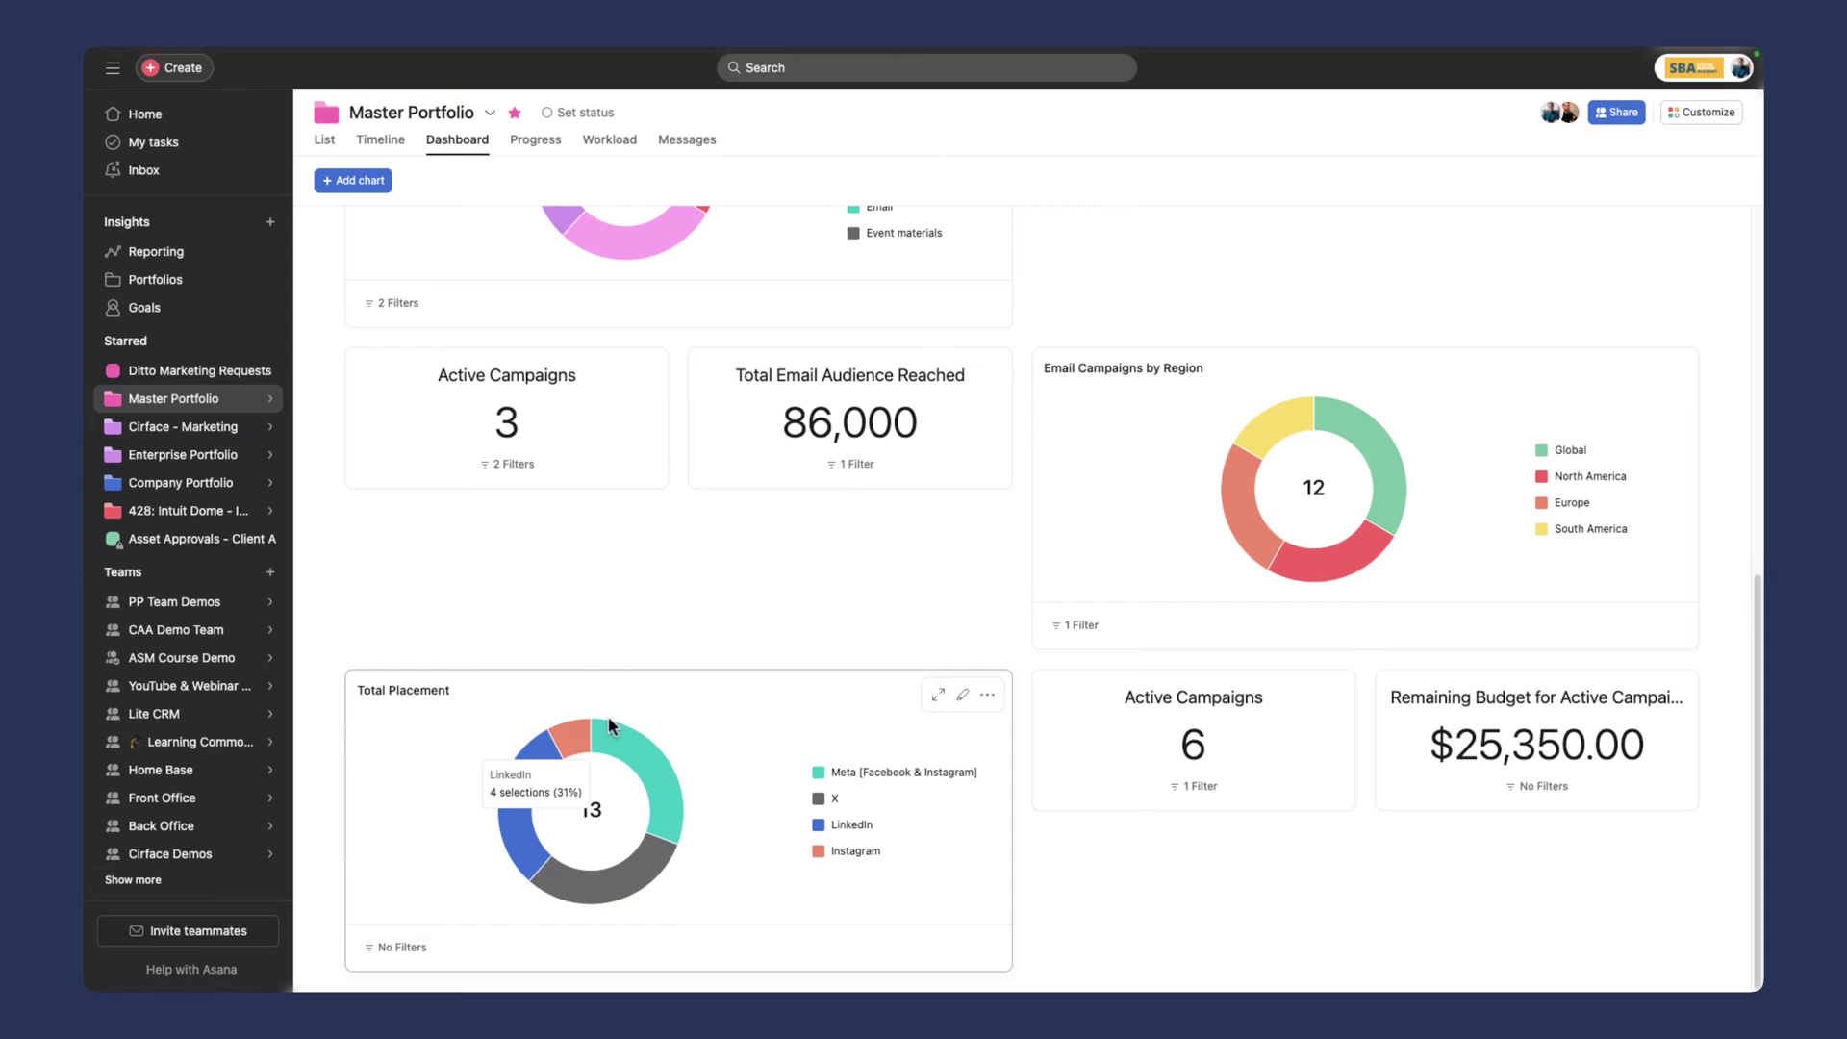
pyautogui.scroll(6, 609, 726)
# Step: Open the 2024 || Email Campaigns project from the portfolio list with the sidebar collapsed
pyautogui.click(327, 139)
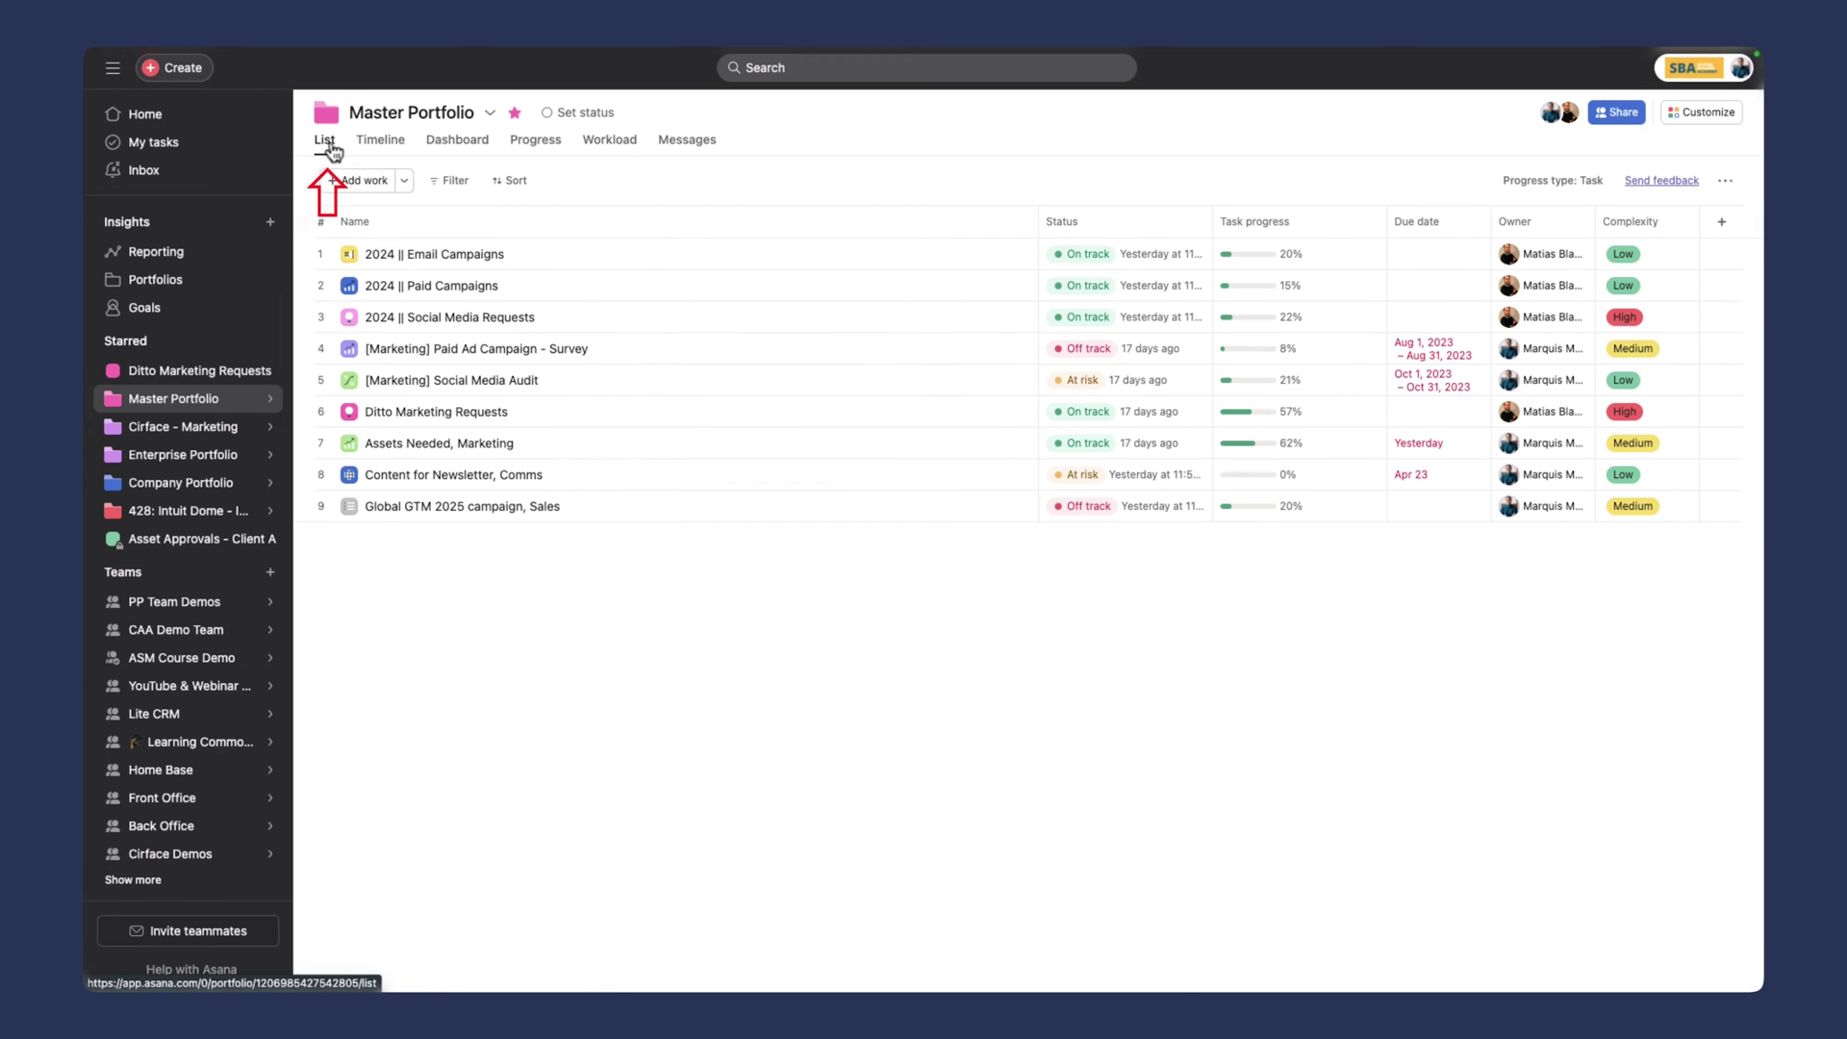
pyautogui.click(424, 256)
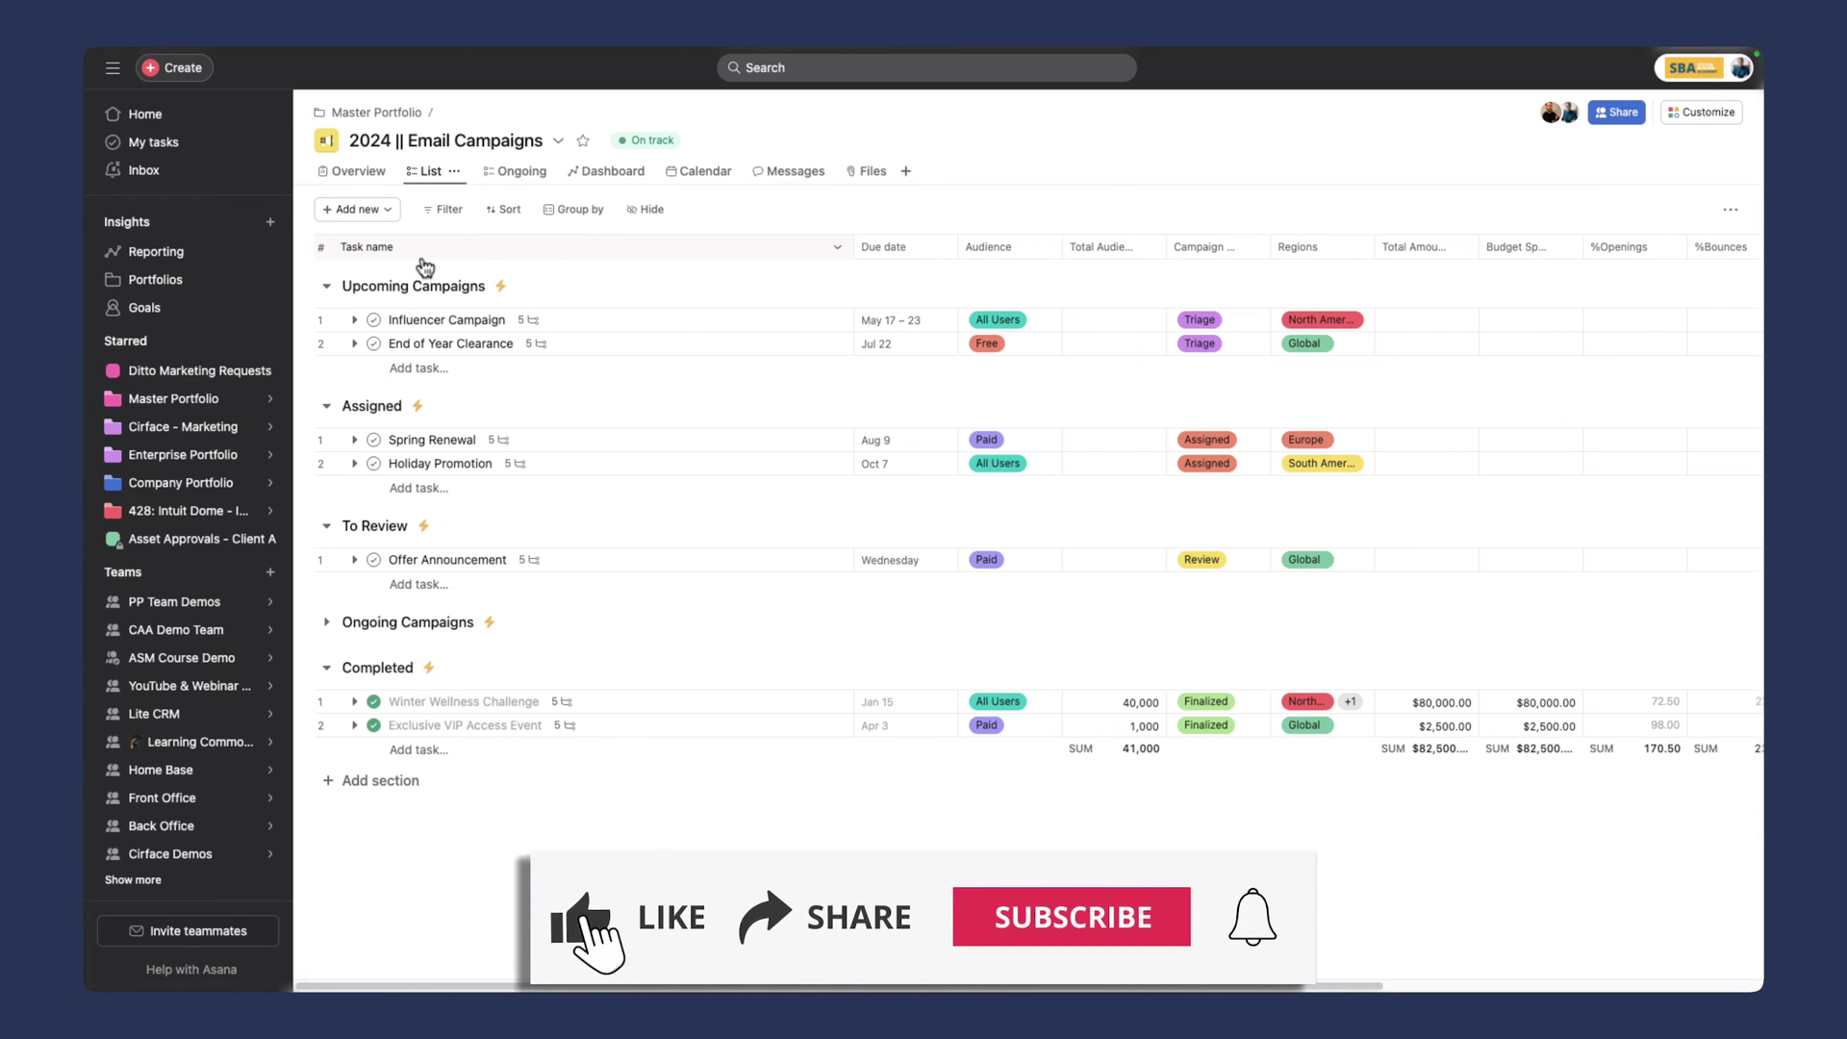
pyautogui.click(113, 70)
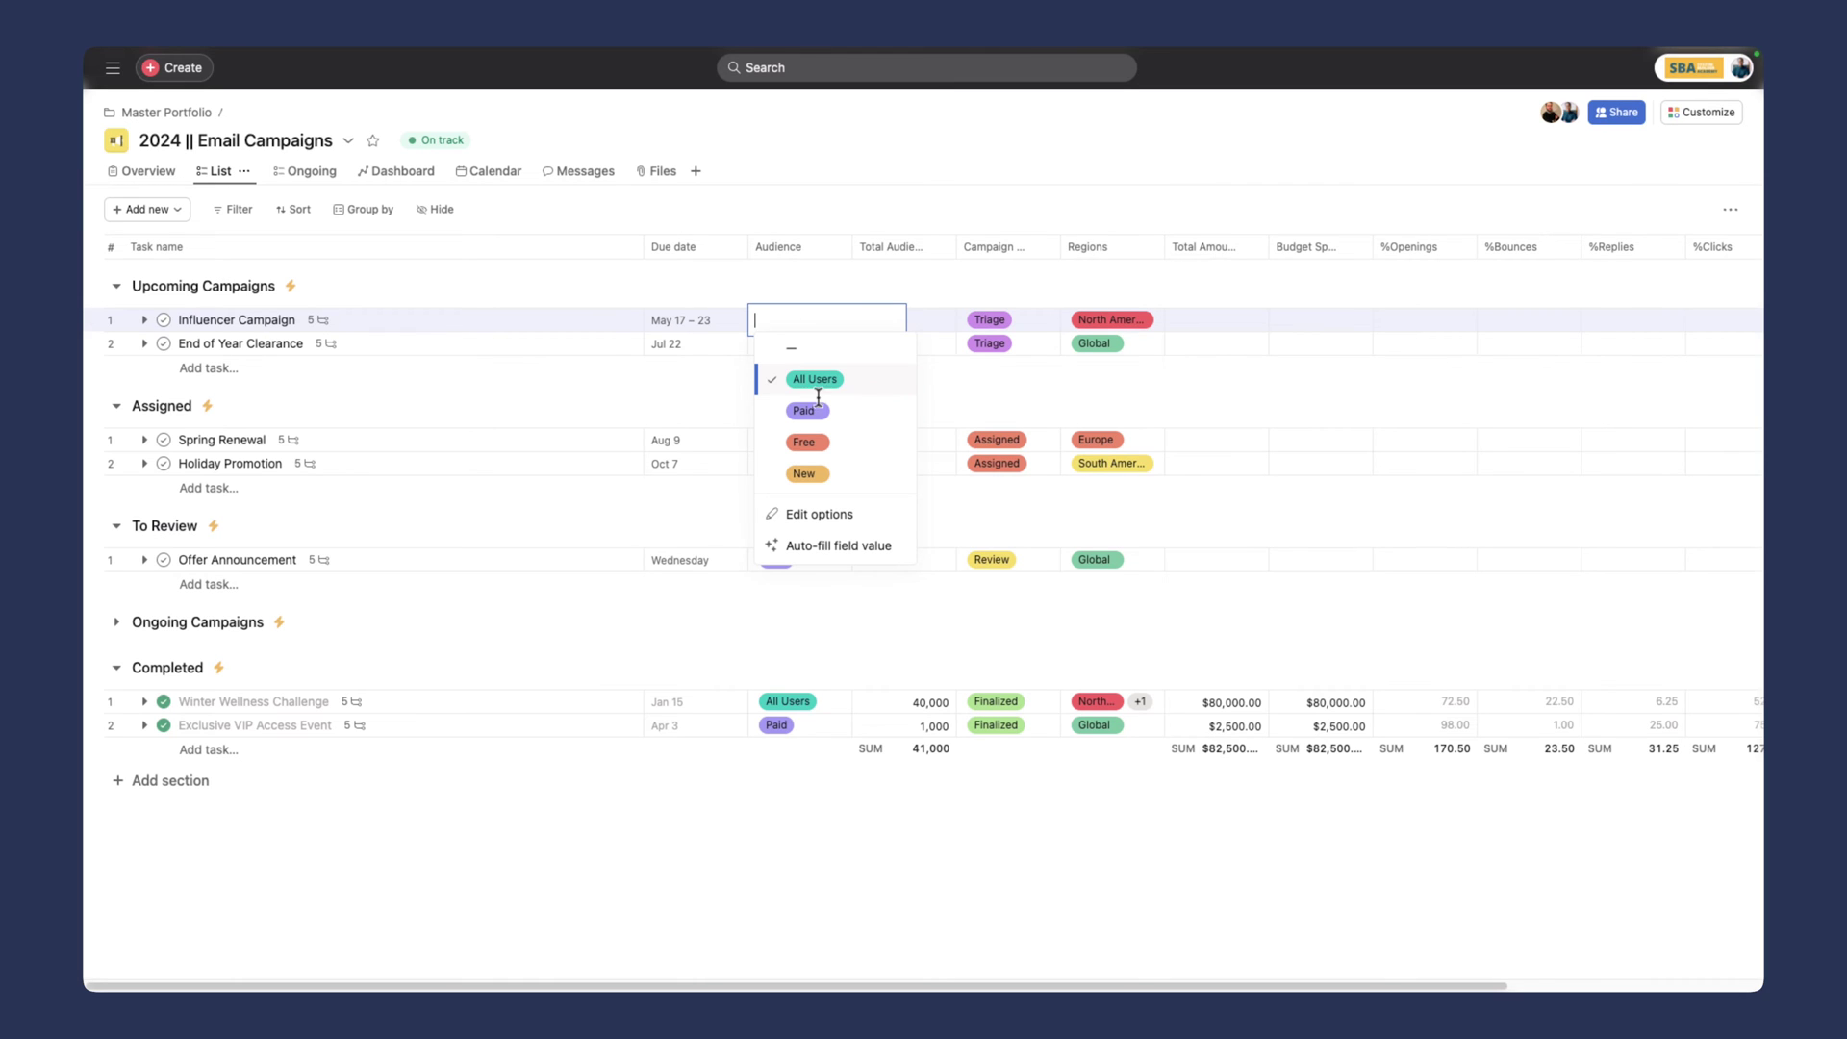
# Step: Set Influencer Campaign's audience to All Users and check End of Year Clearance's regions, leaving them unchanged
pyautogui.click(640, 284)
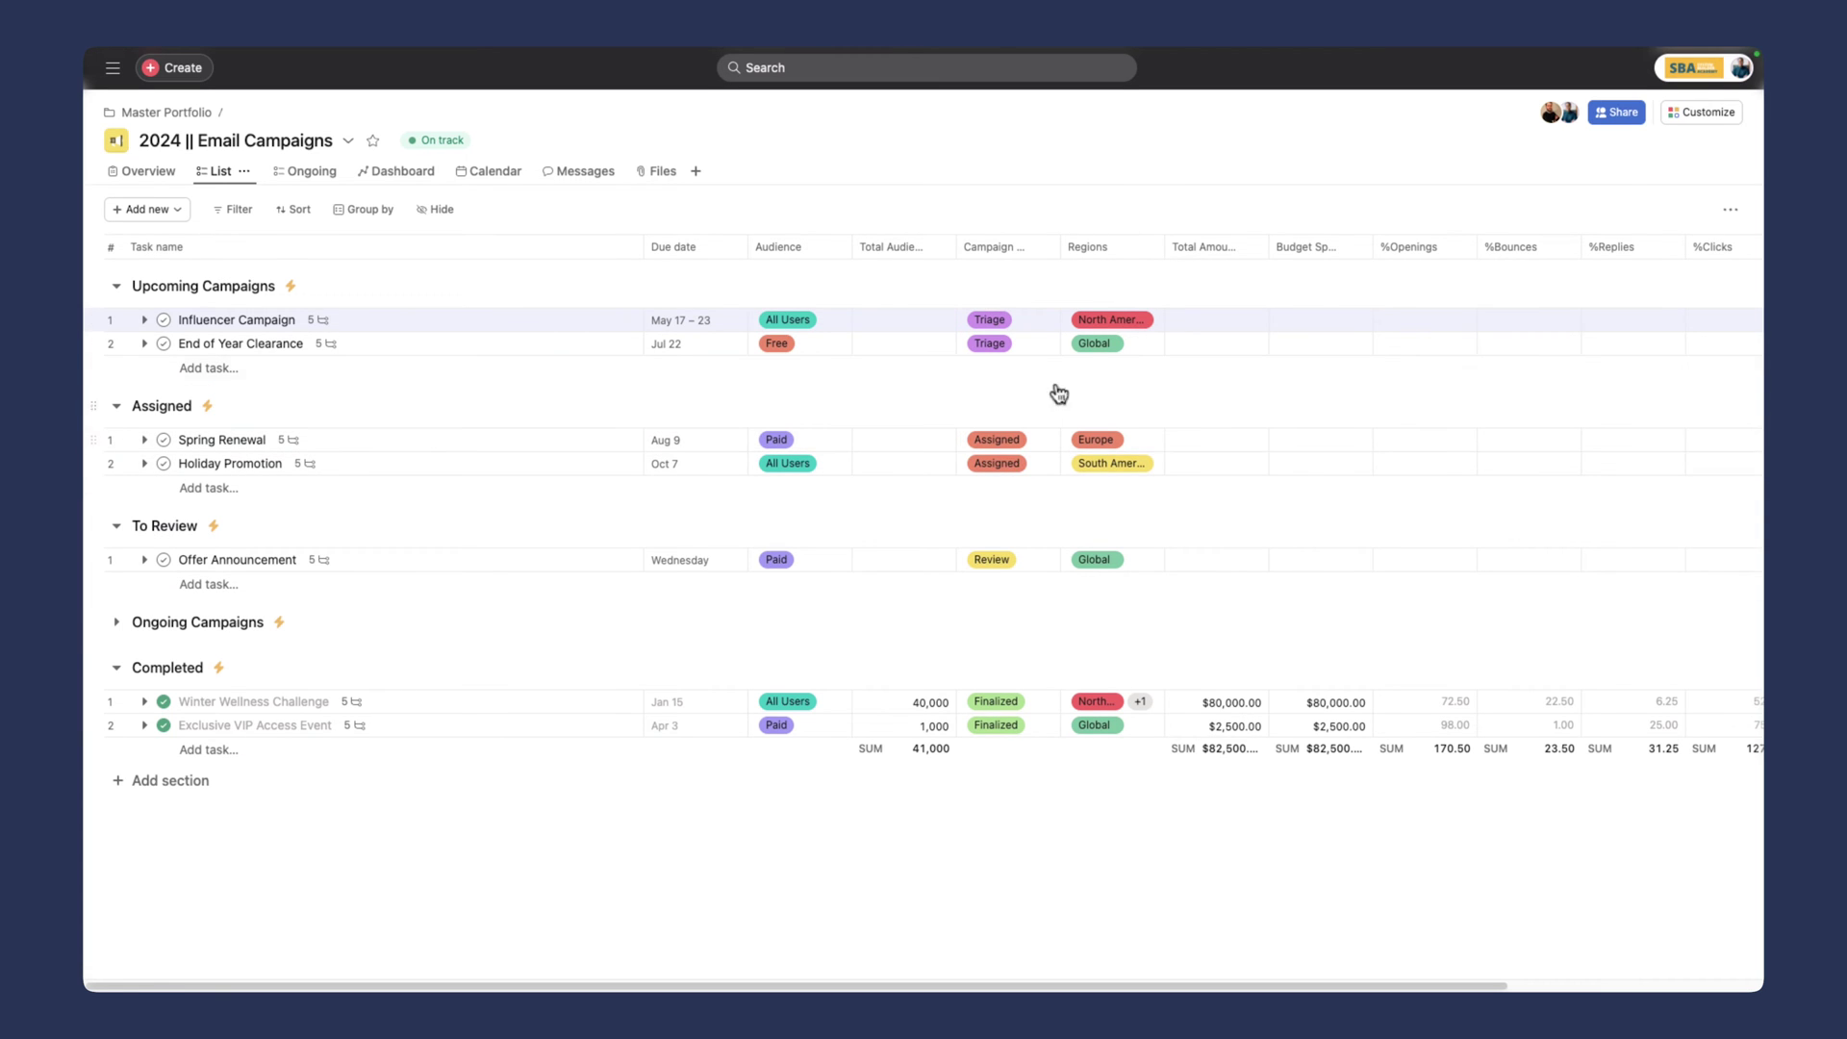
pyautogui.click(1131, 355)
pyautogui.scroll(-3, 1113, 459)
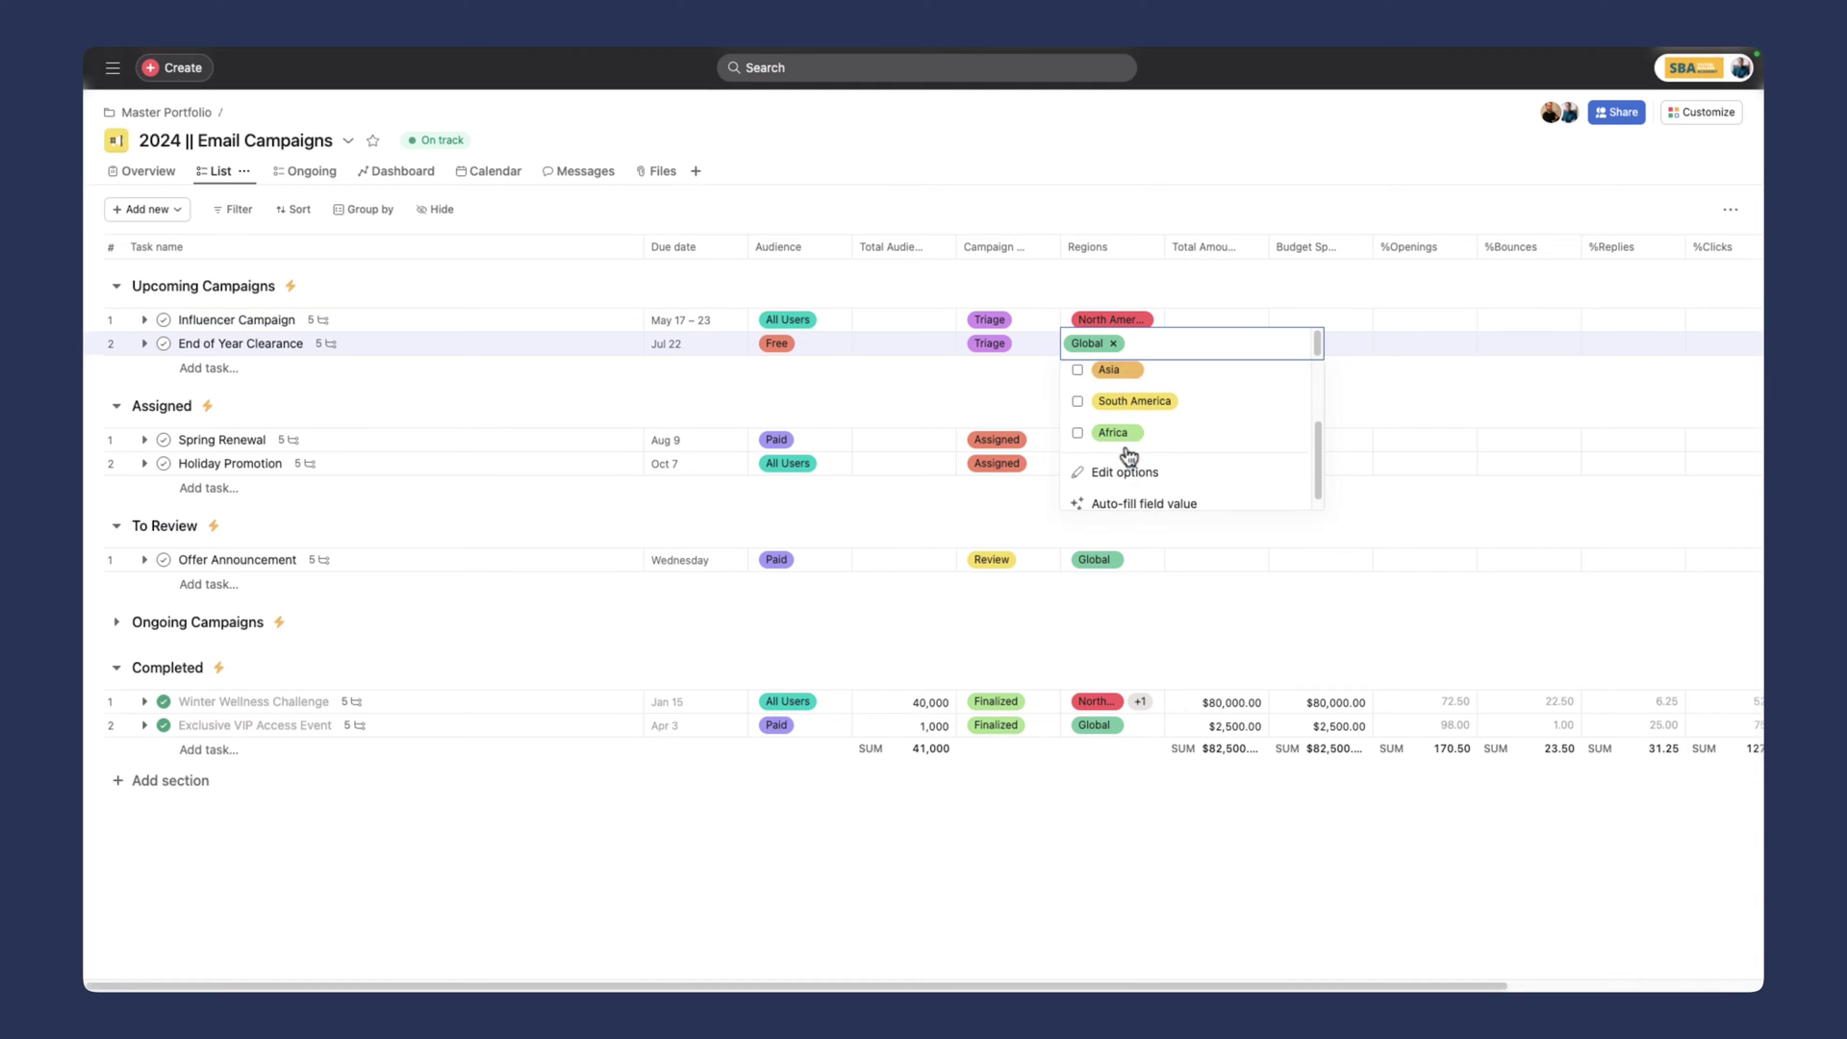
pyautogui.scroll(3, 1113, 435)
pyautogui.click(1025, 412)
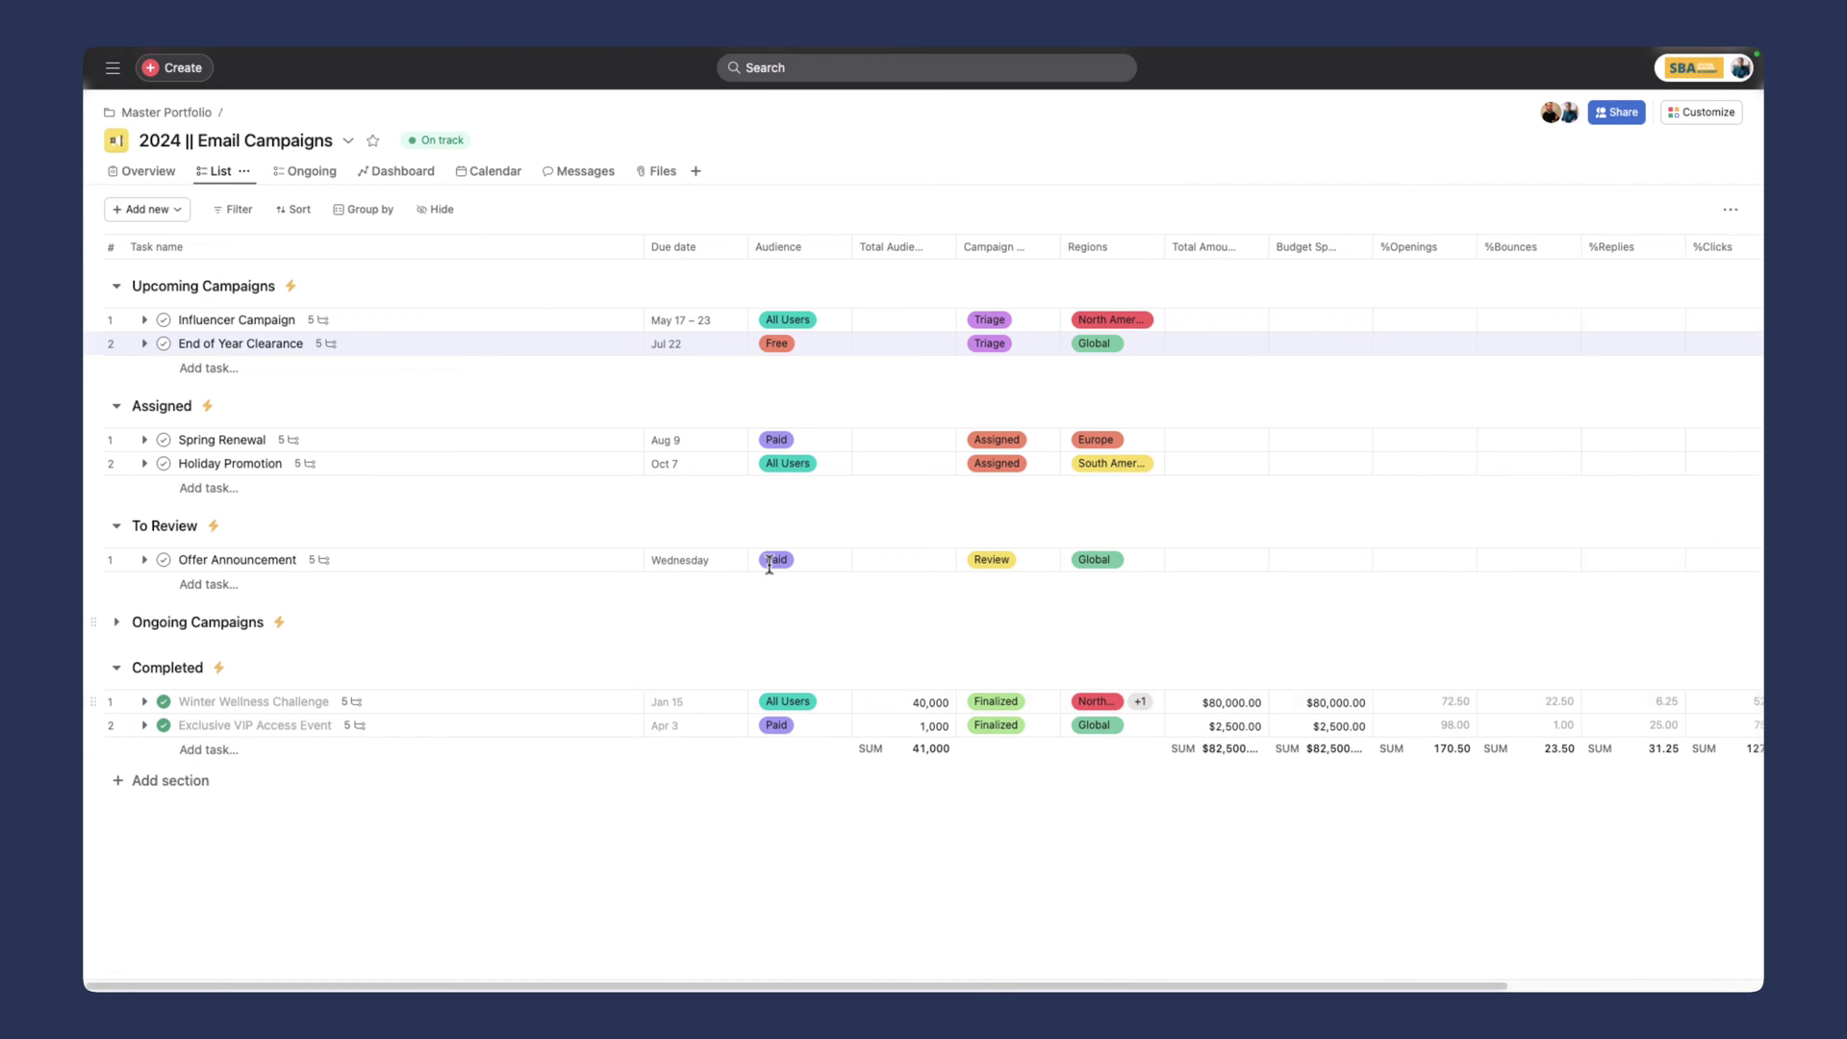
pyautogui.click(1700, 114)
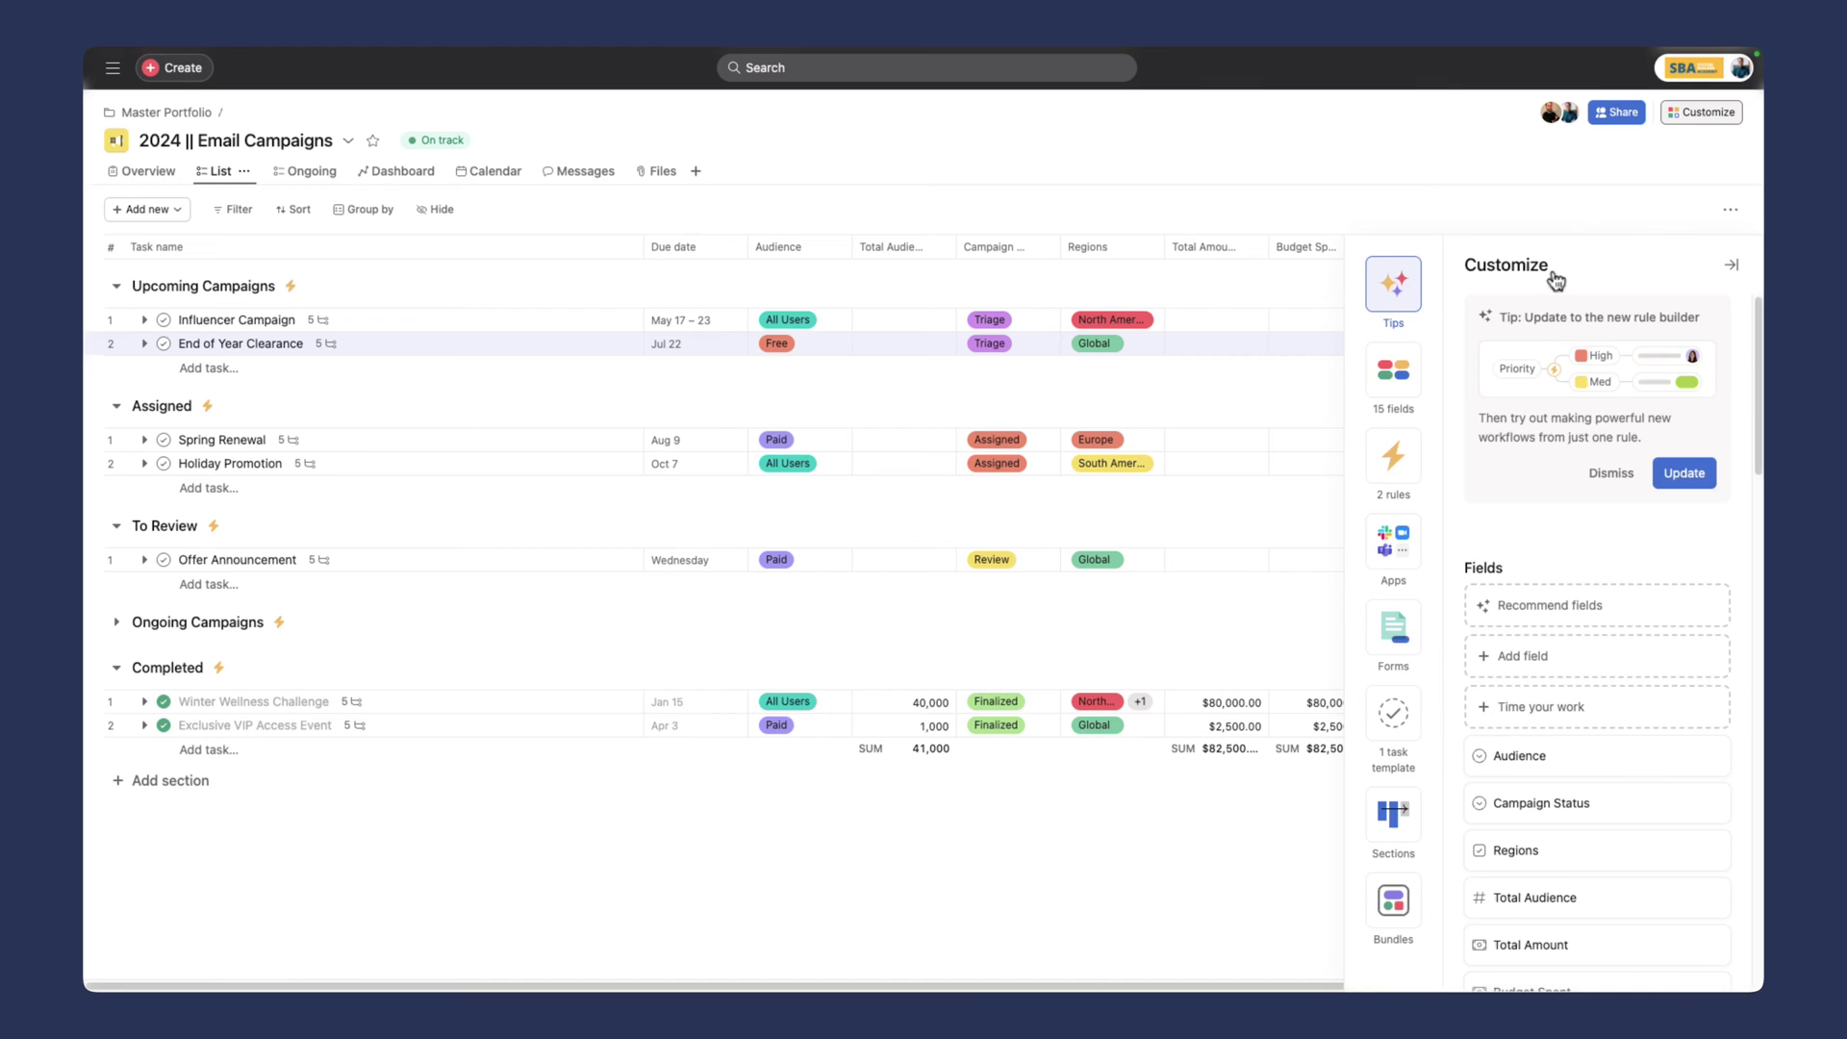
pyautogui.click(1134, 940)
pyautogui.moveTo(1055, 986); pyautogui.dragTo(1332, 965)
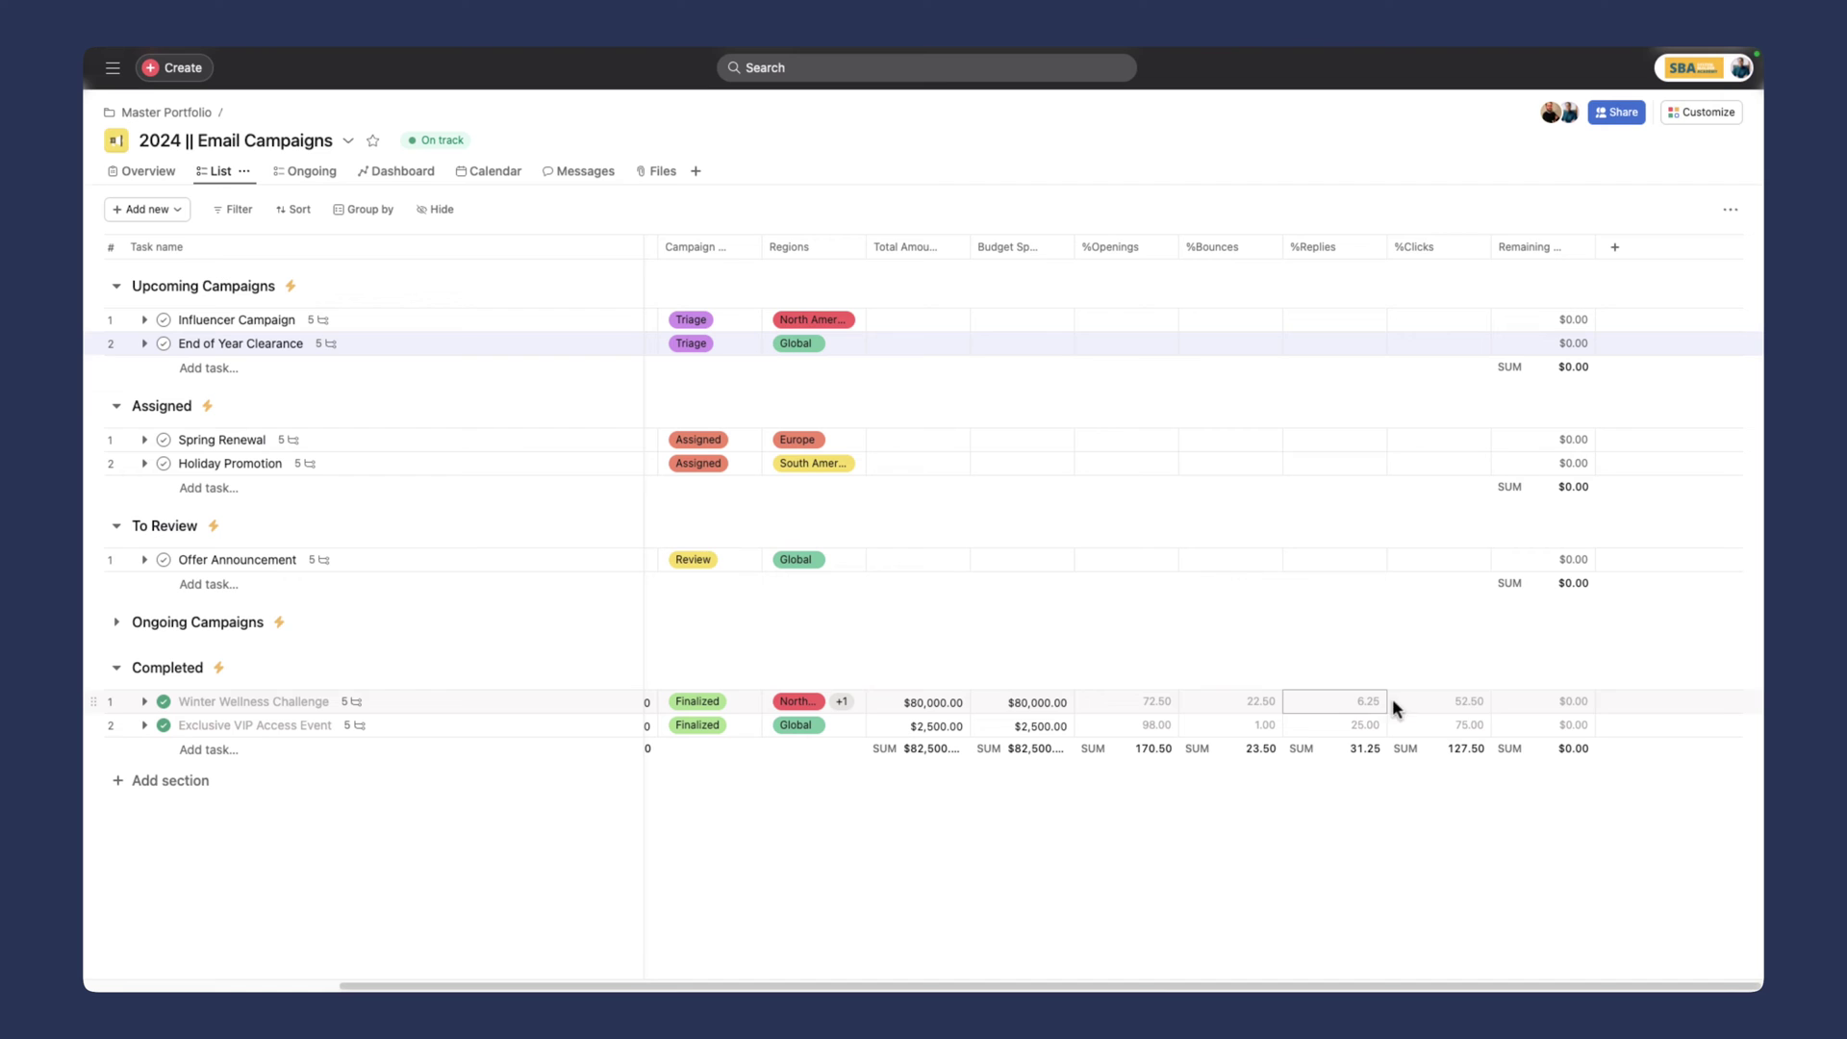
pyautogui.moveTo(1414, 985); pyautogui.dragTo(1010, 983)
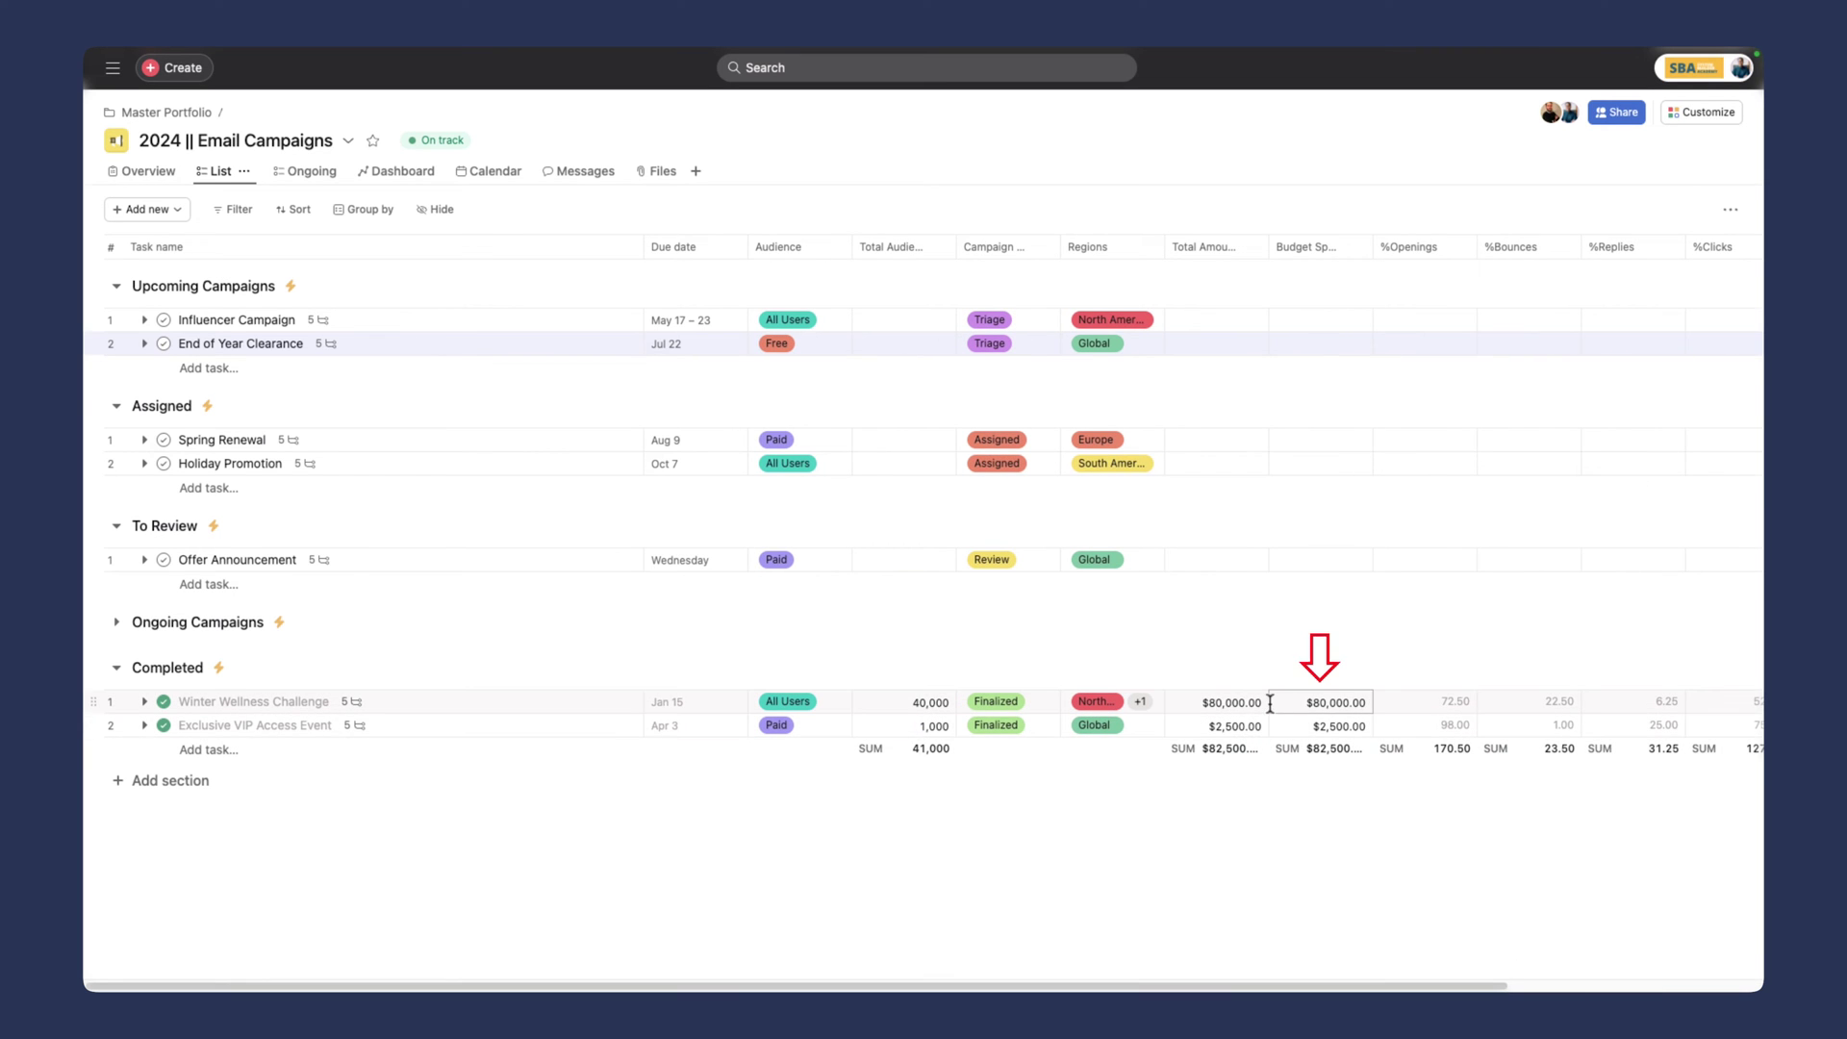
pyautogui.click(1319, 702)
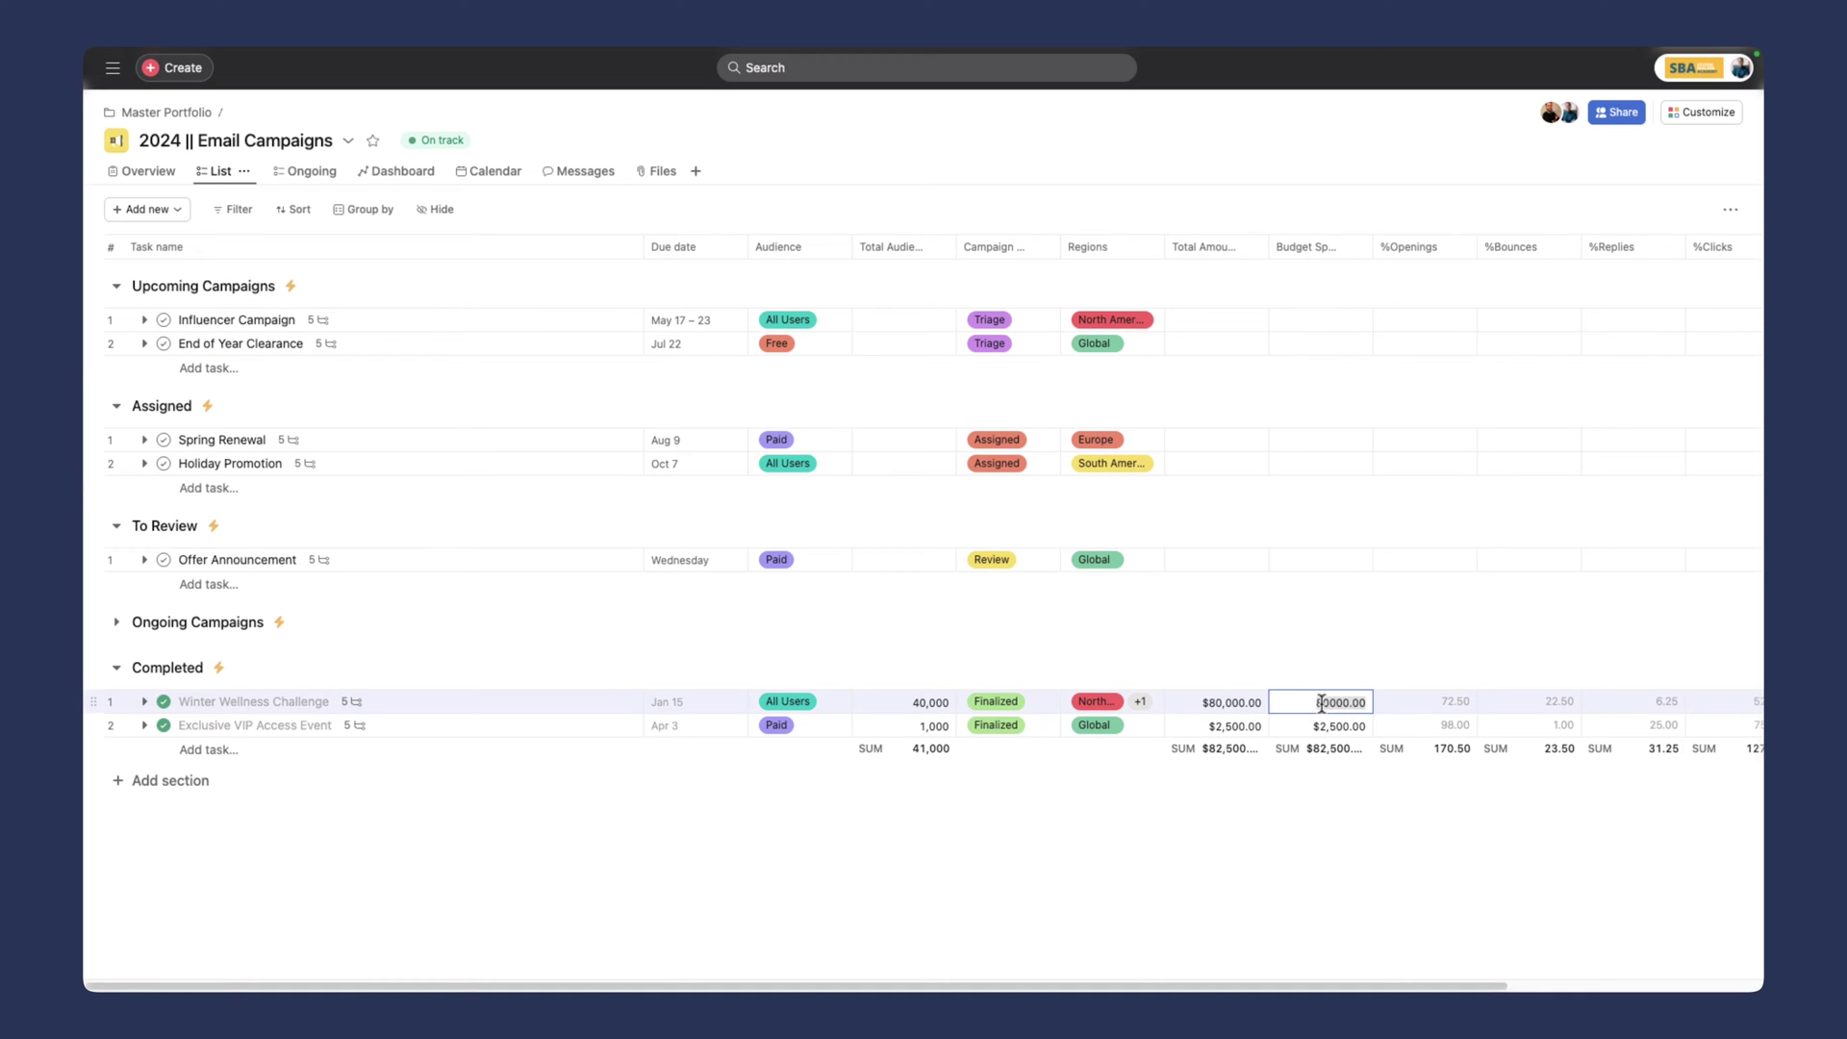
# Step: Turn on the #Openings, #Bounces, #Replies and #Clicks columns and scroll the table right
pyautogui.click(432, 221)
pyautogui.scroll(-5, 552, 470)
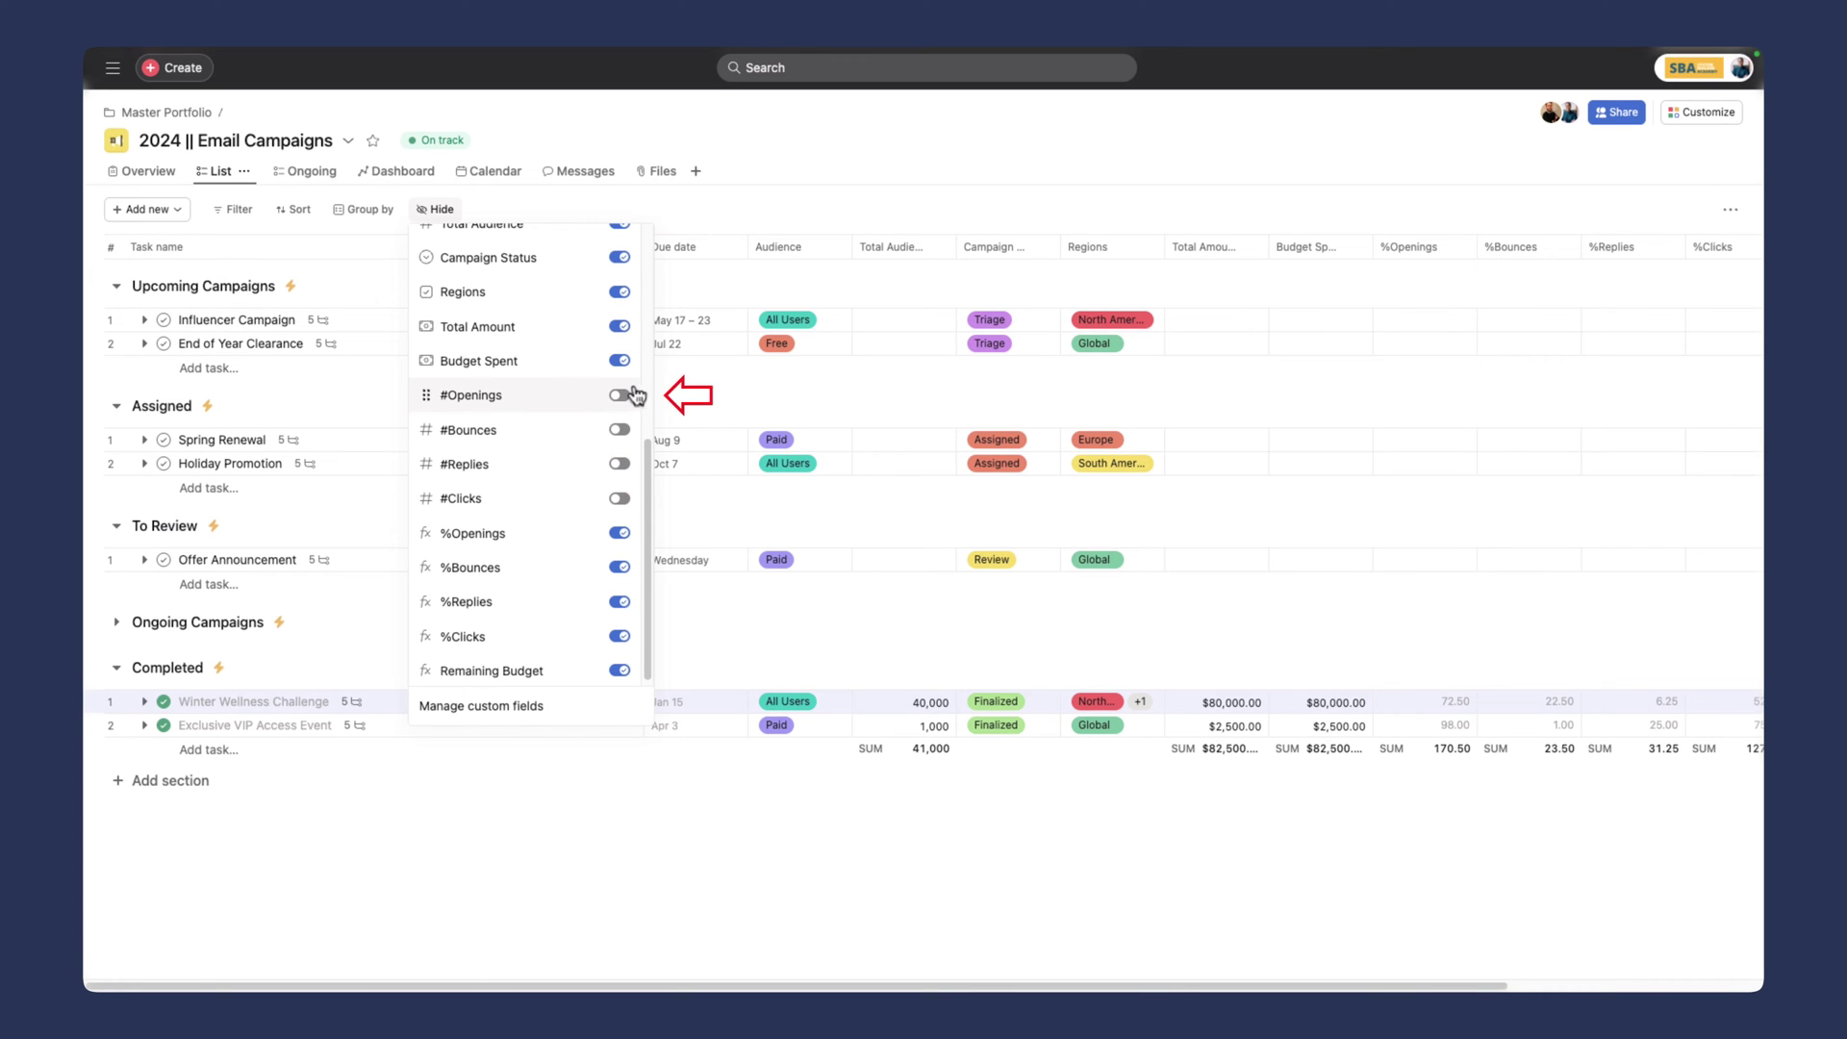
pyautogui.click(626, 395)
pyautogui.click(621, 429)
pyautogui.click(620, 464)
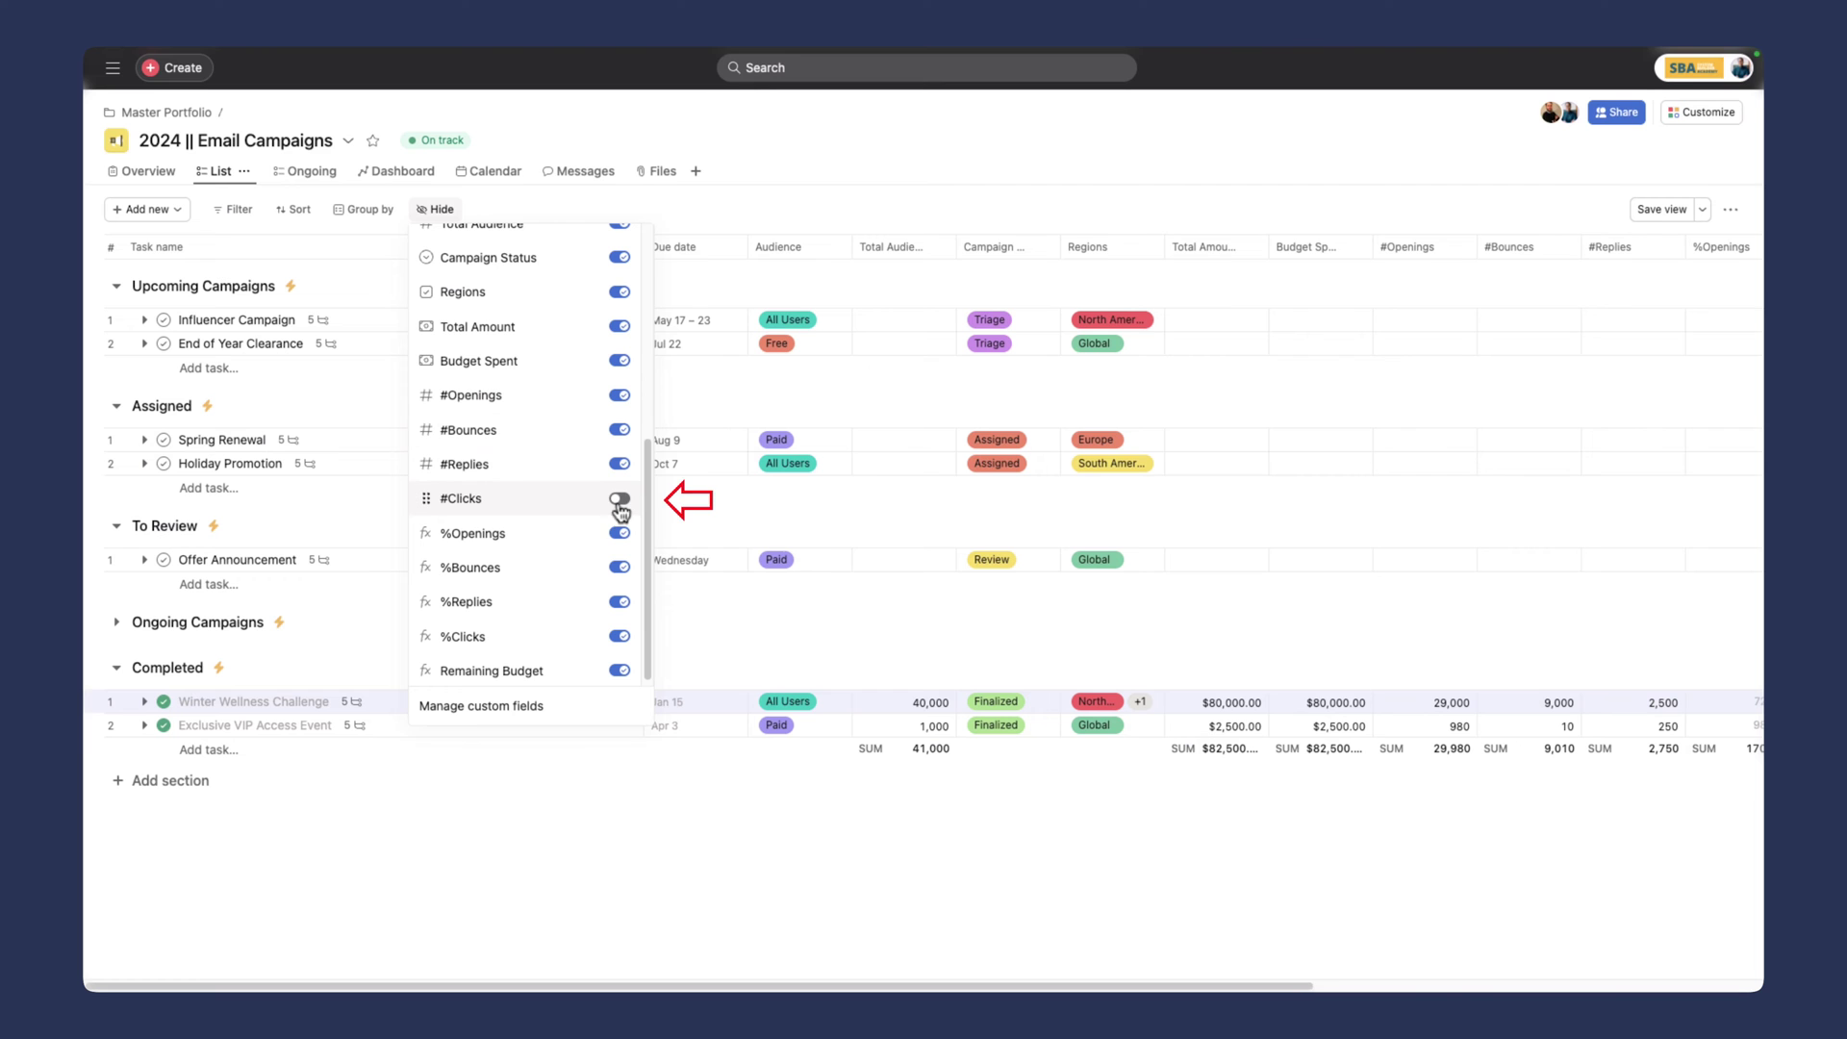
pyautogui.click(843, 875)
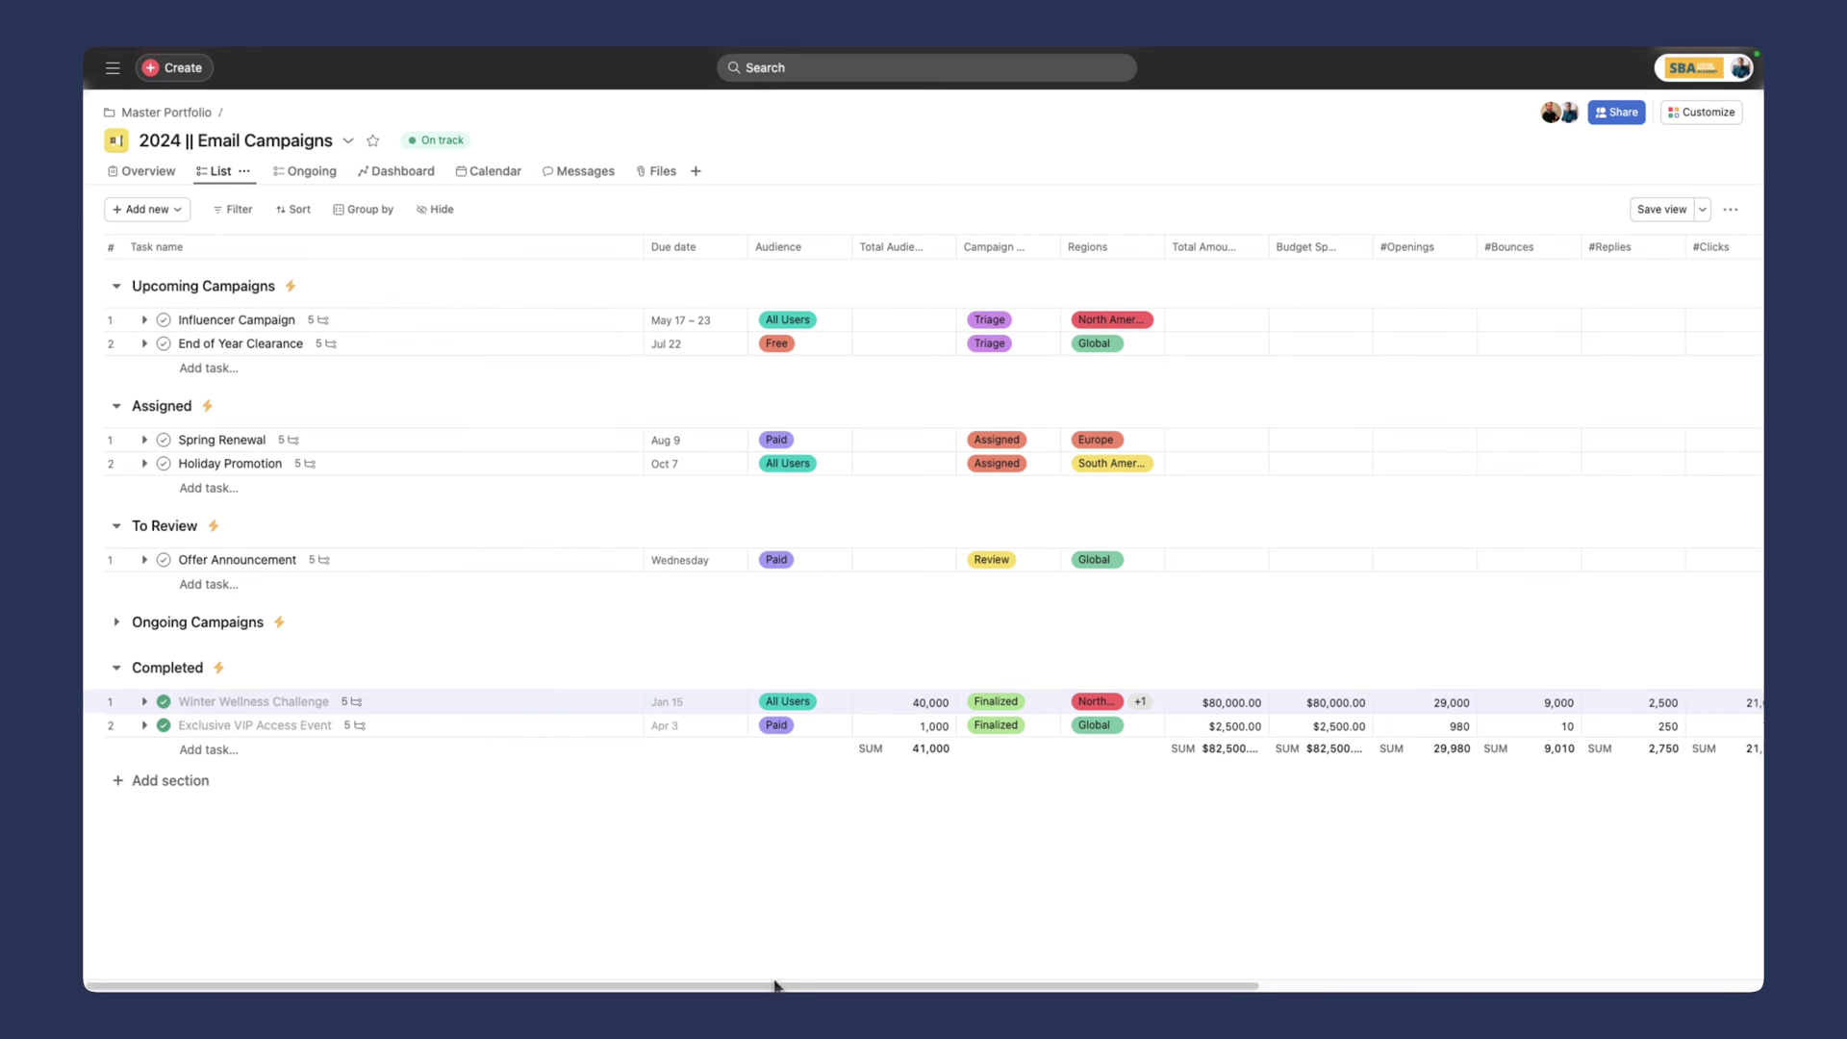
pyautogui.moveTo(766, 979); pyautogui.dragTo(1157, 962)
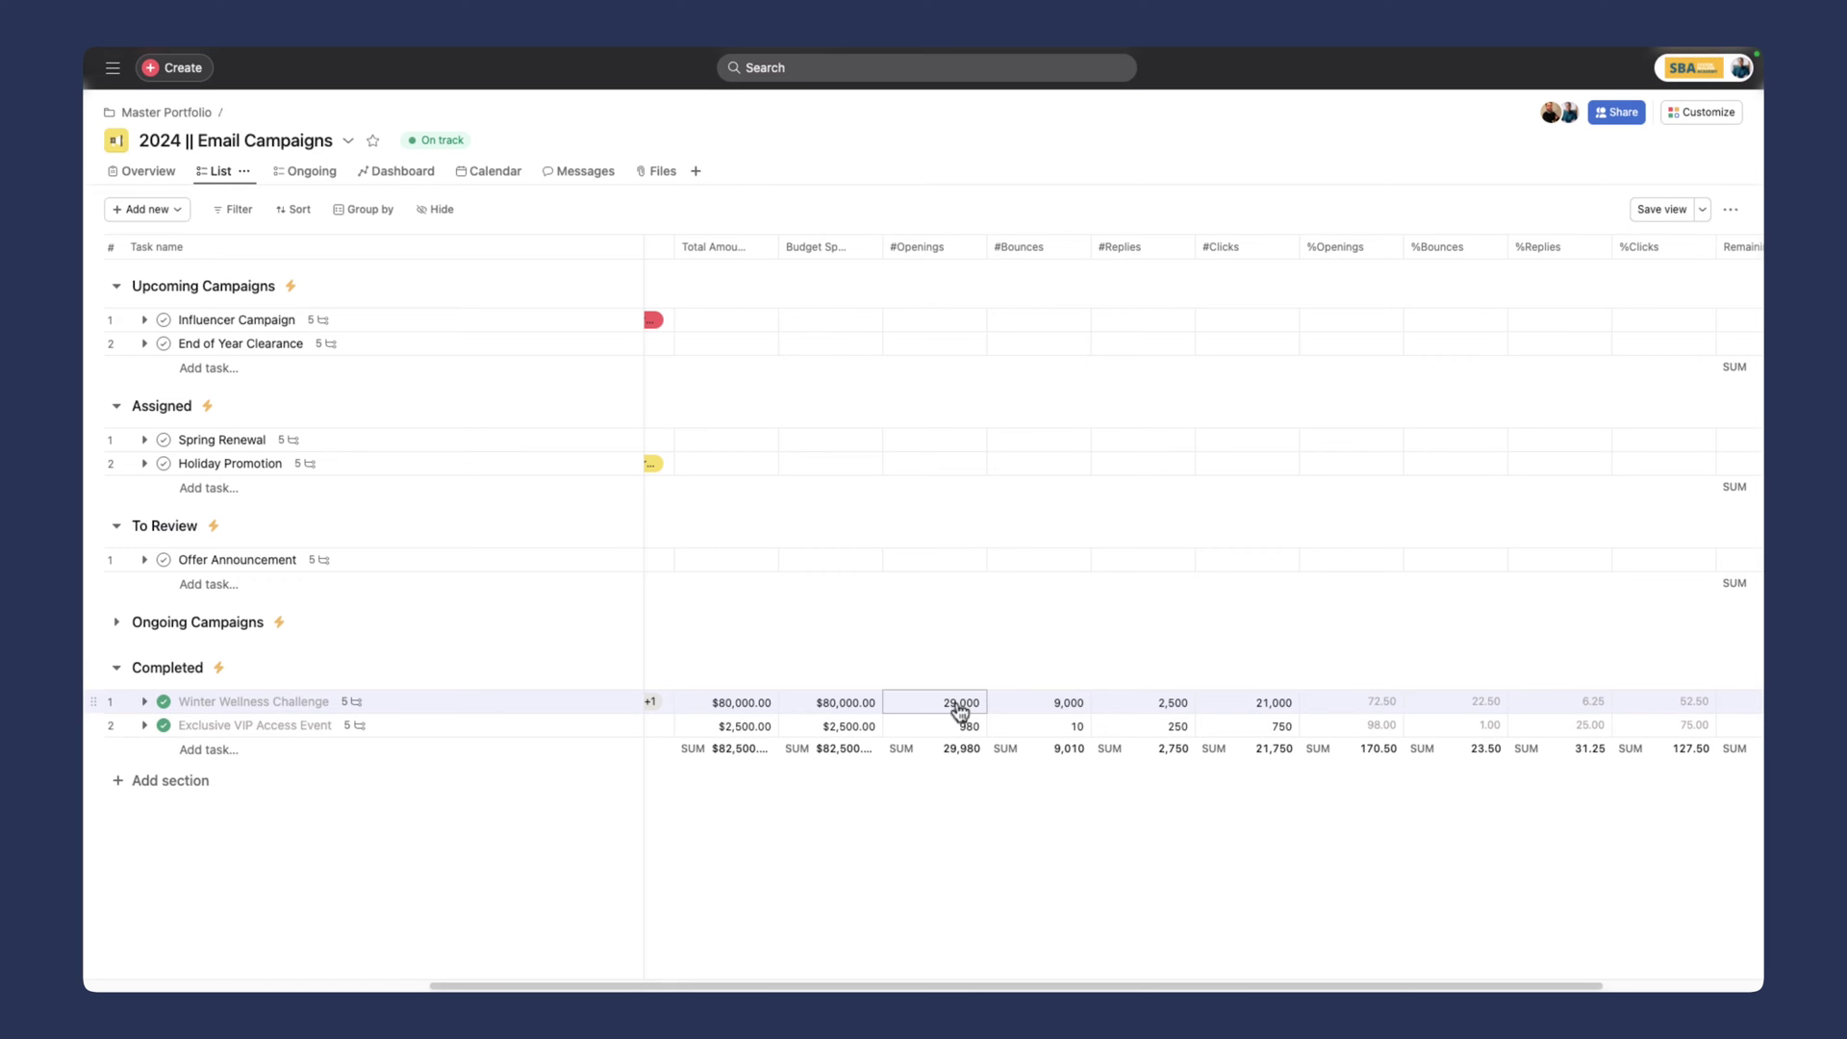
pyautogui.click(1382, 248)
pyautogui.click(1416, 500)
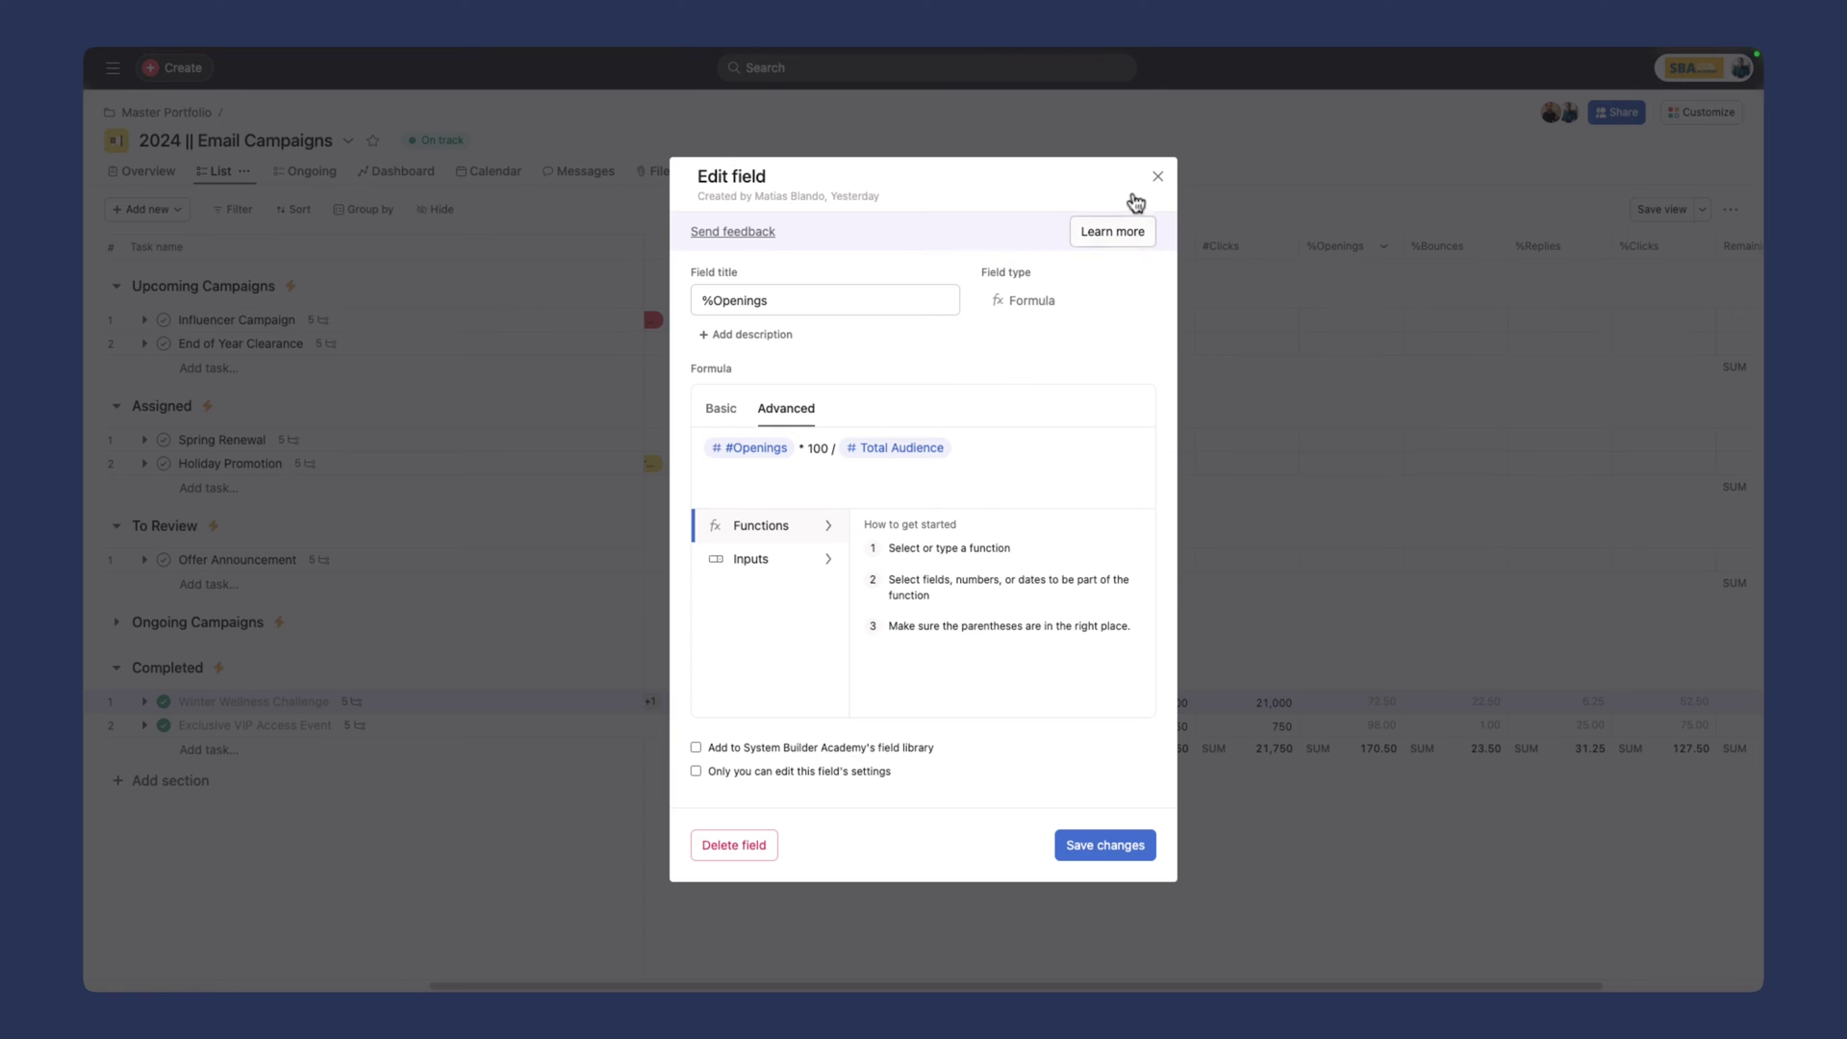
pyautogui.click(1157, 177)
pyautogui.click(1087, 589)
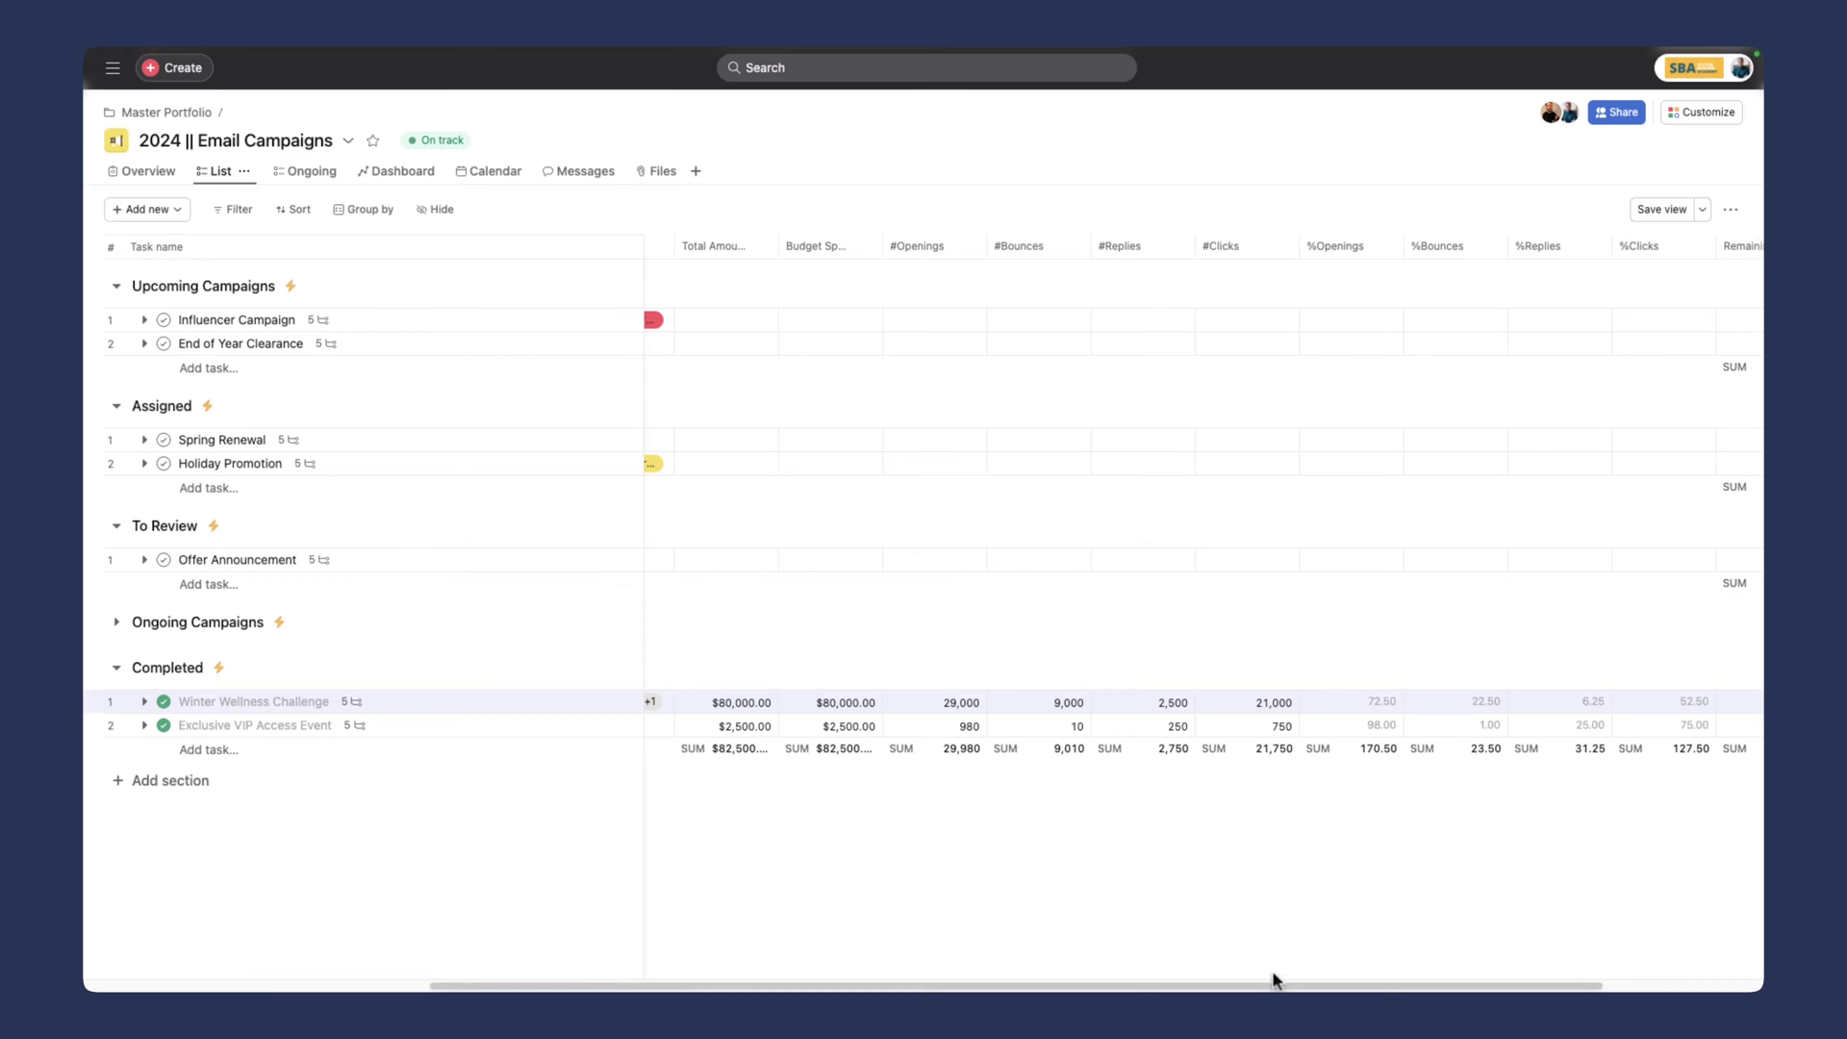
pyautogui.moveTo(1270, 981); pyautogui.dragTo(878, 982)
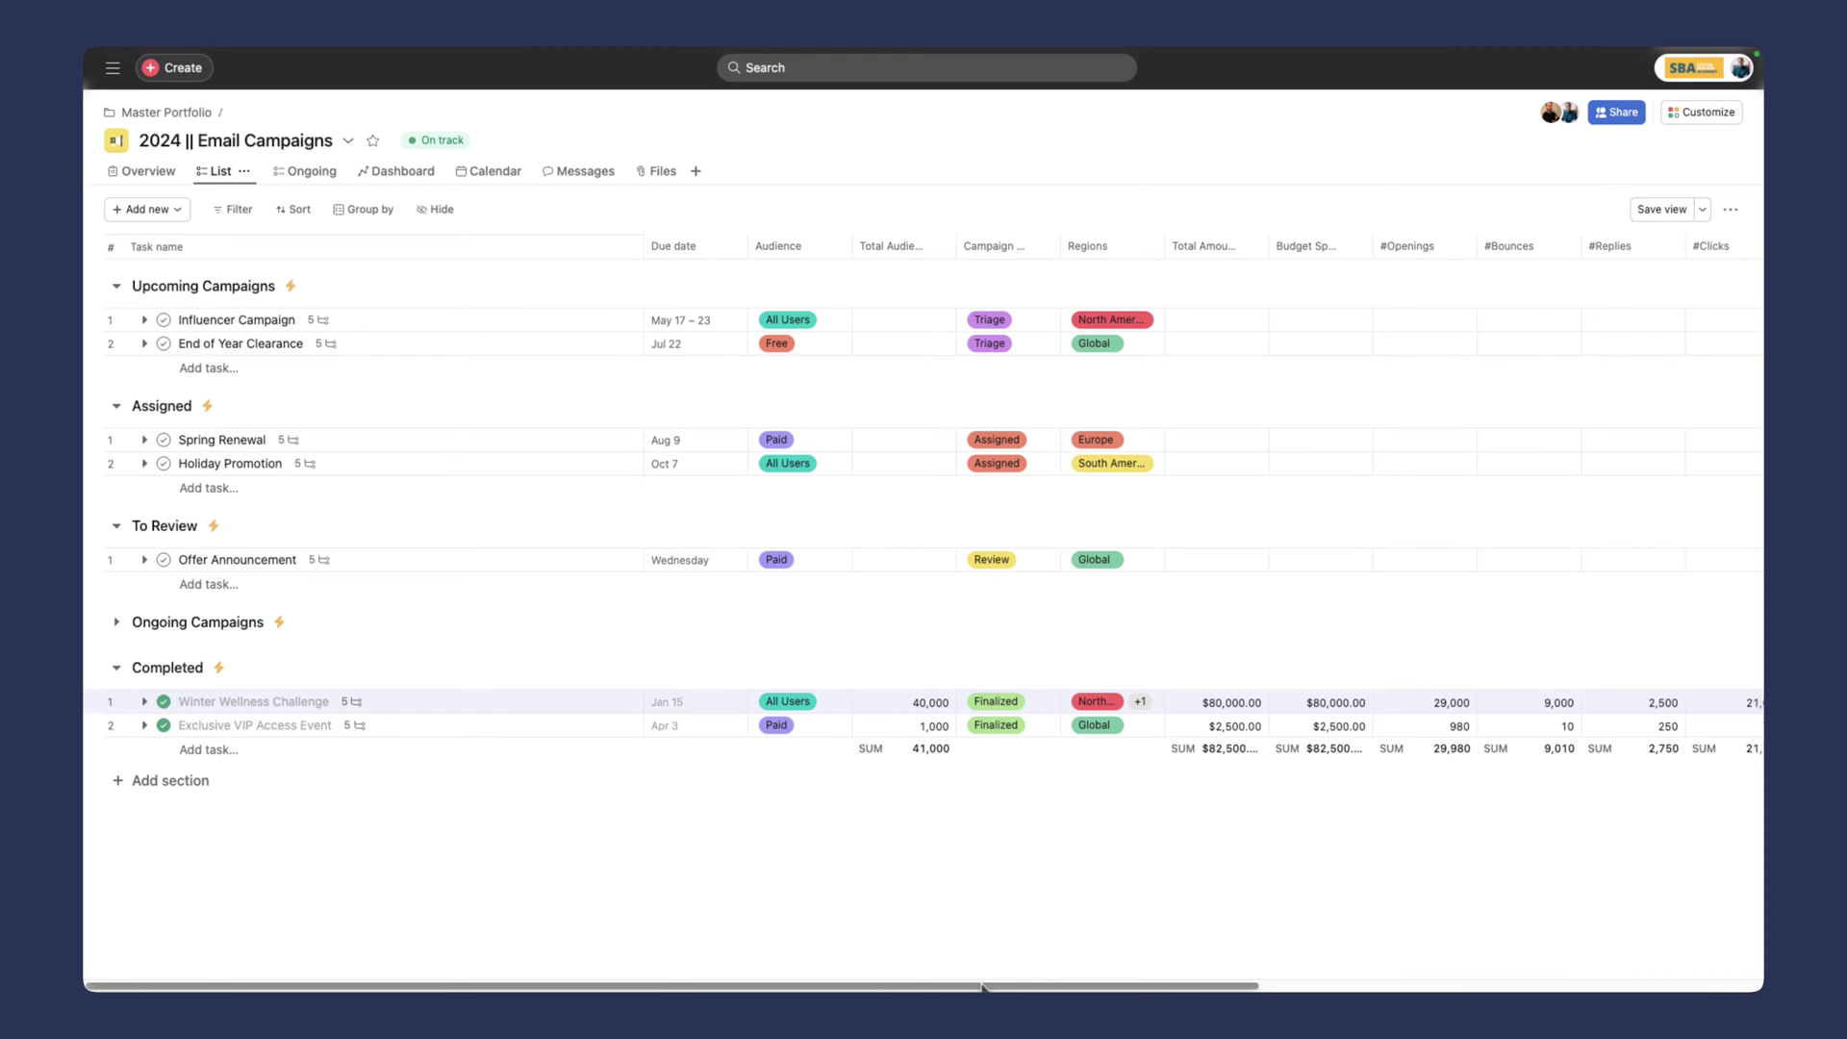
pyautogui.moveTo(981, 983); pyautogui.dragTo(1344, 966)
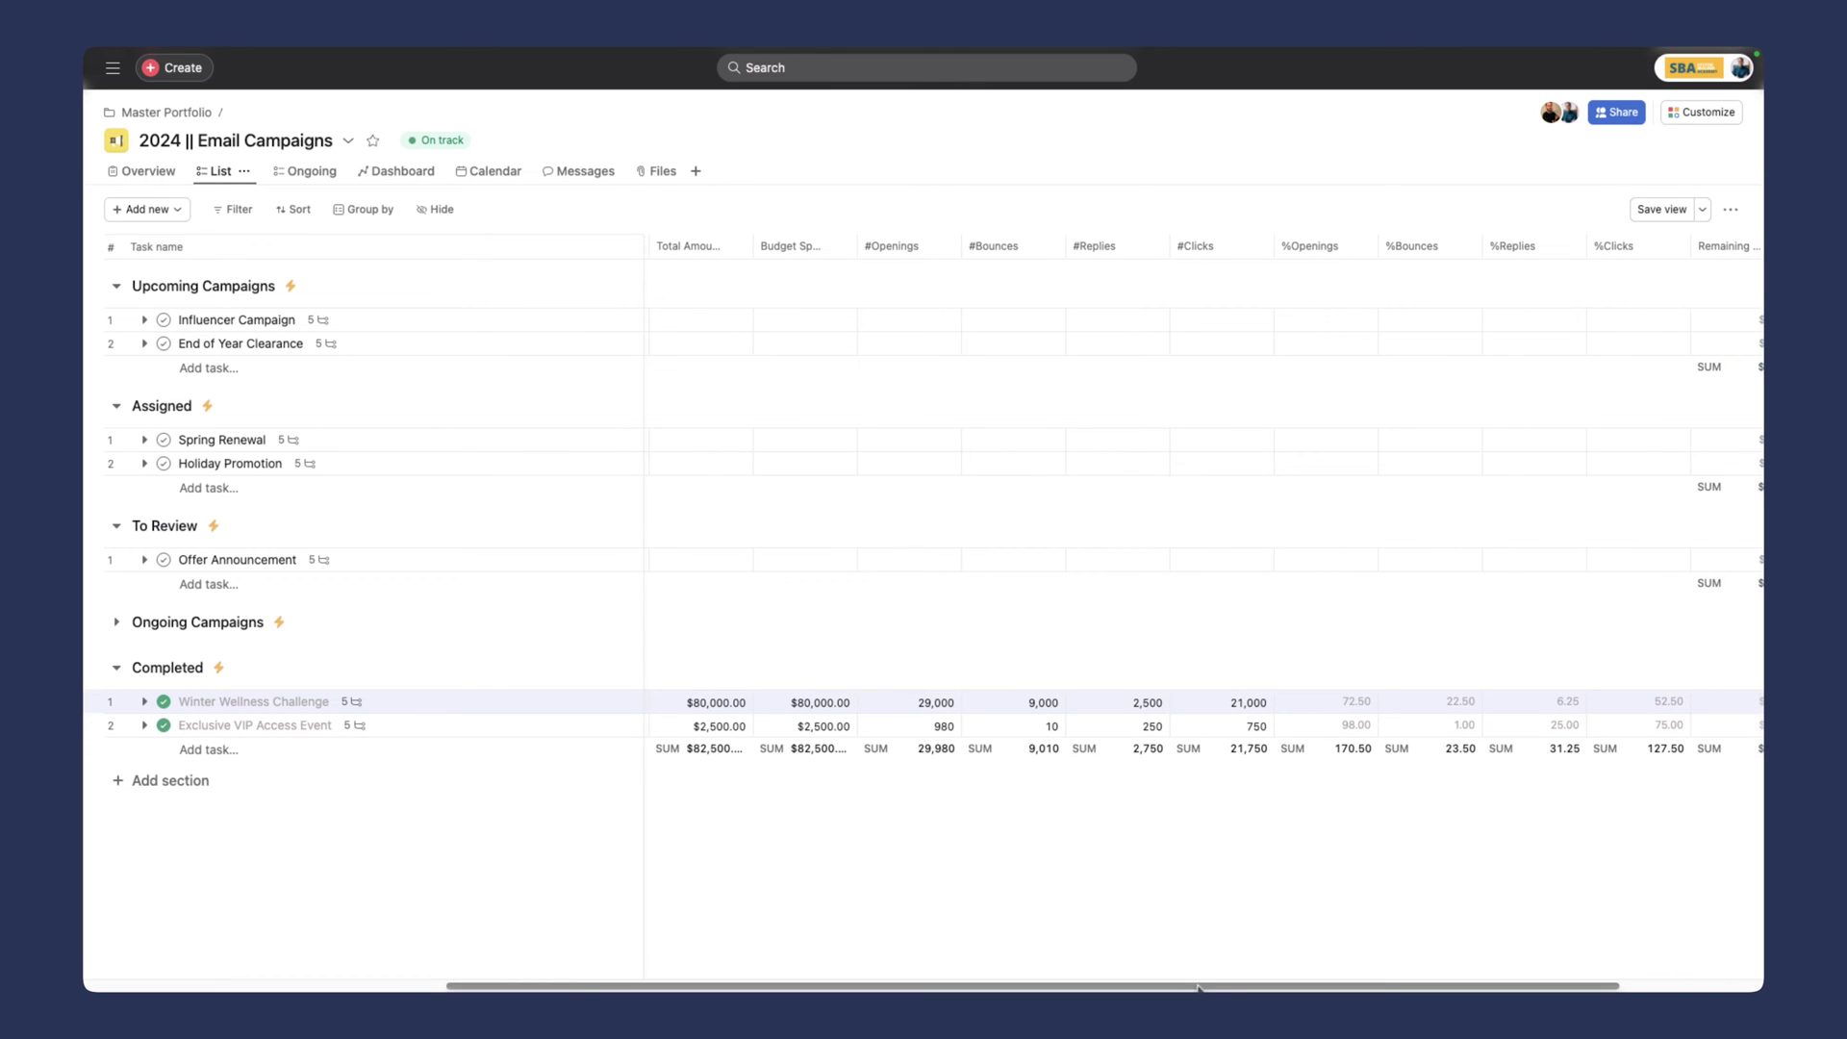
pyautogui.moveTo(1205, 979); pyautogui.dragTo(1380, 976)
pyautogui.click(1264, 248)
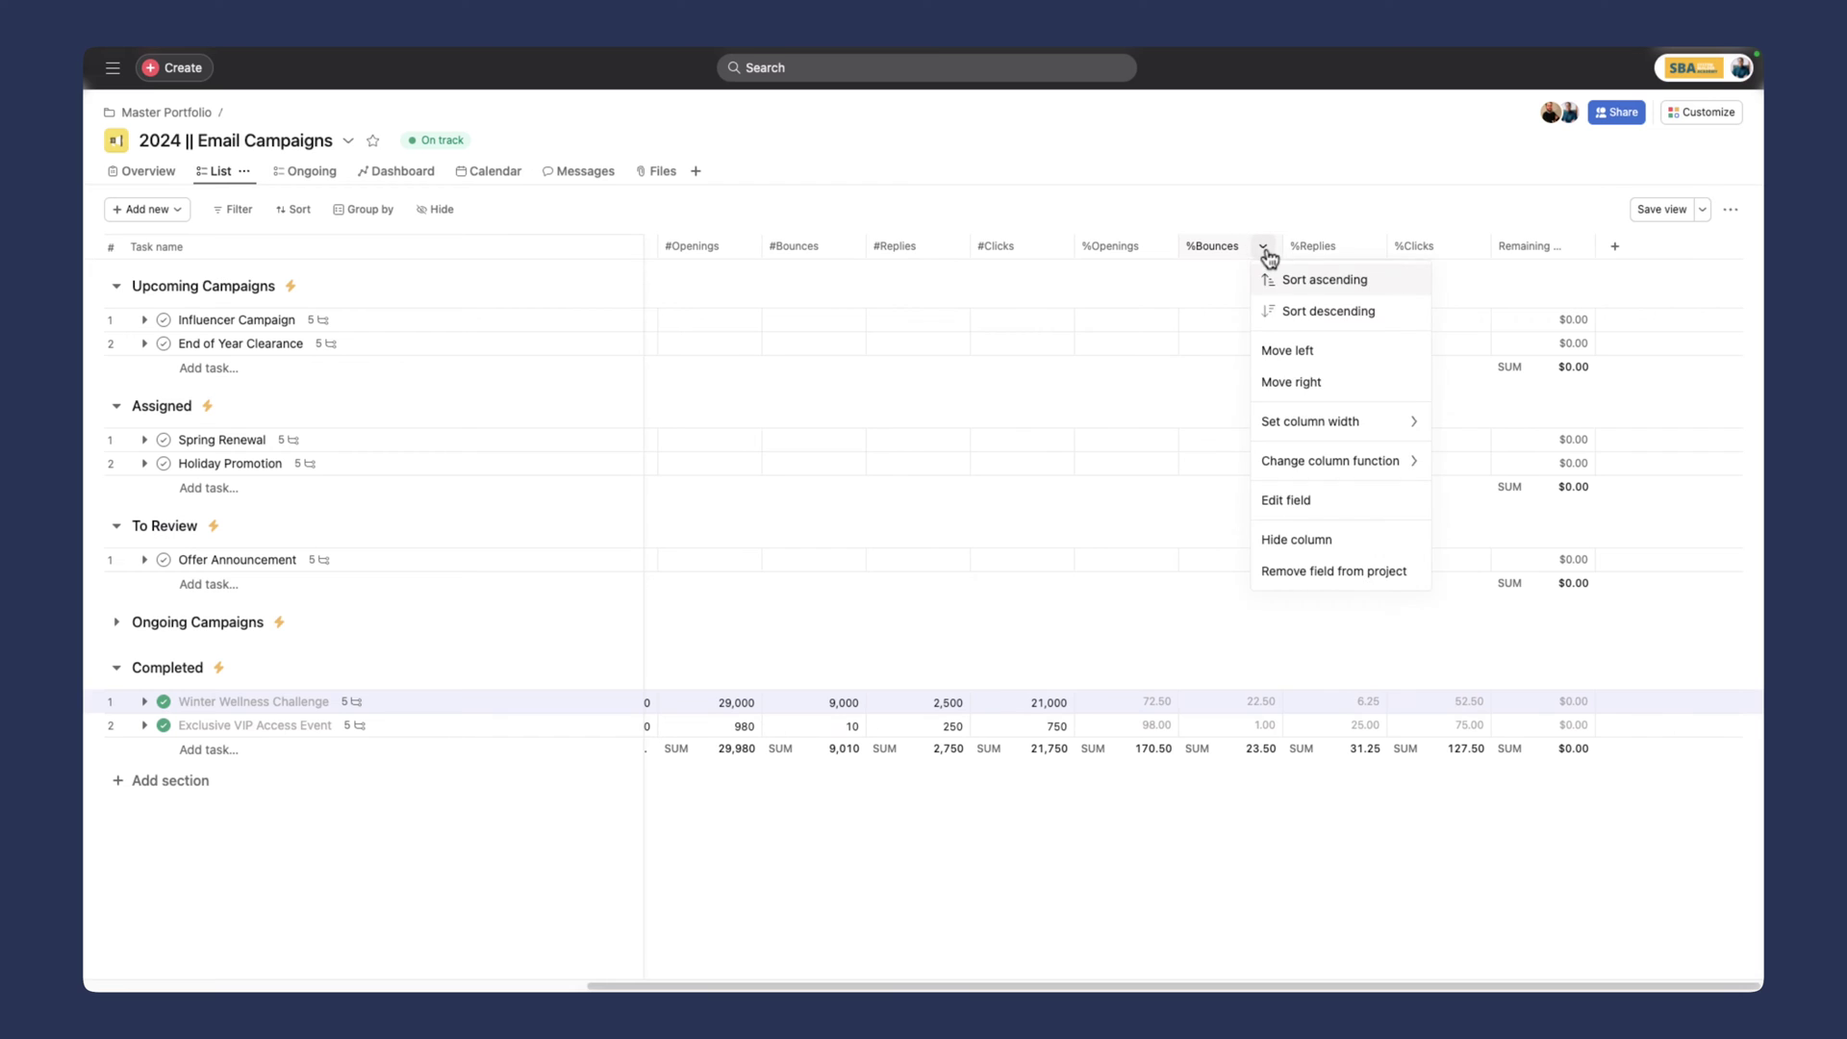
pyautogui.click(1289, 500)
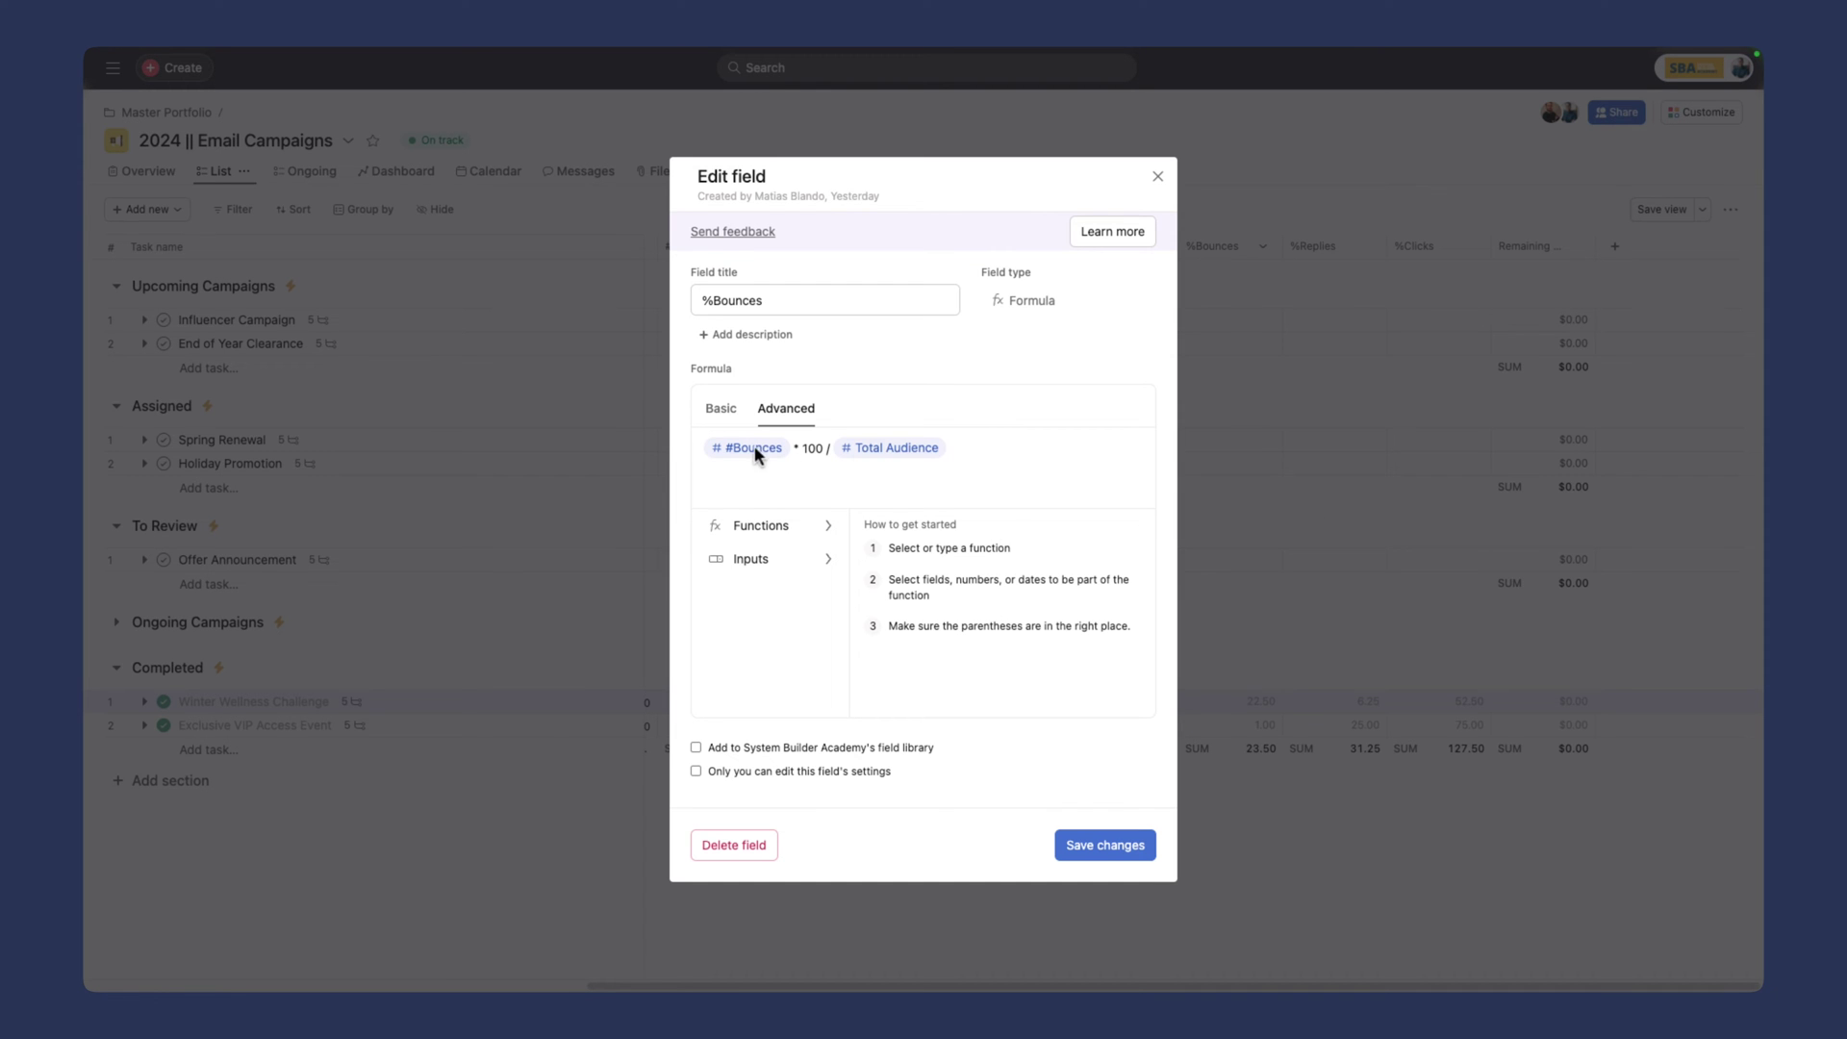
pyautogui.click(1158, 176)
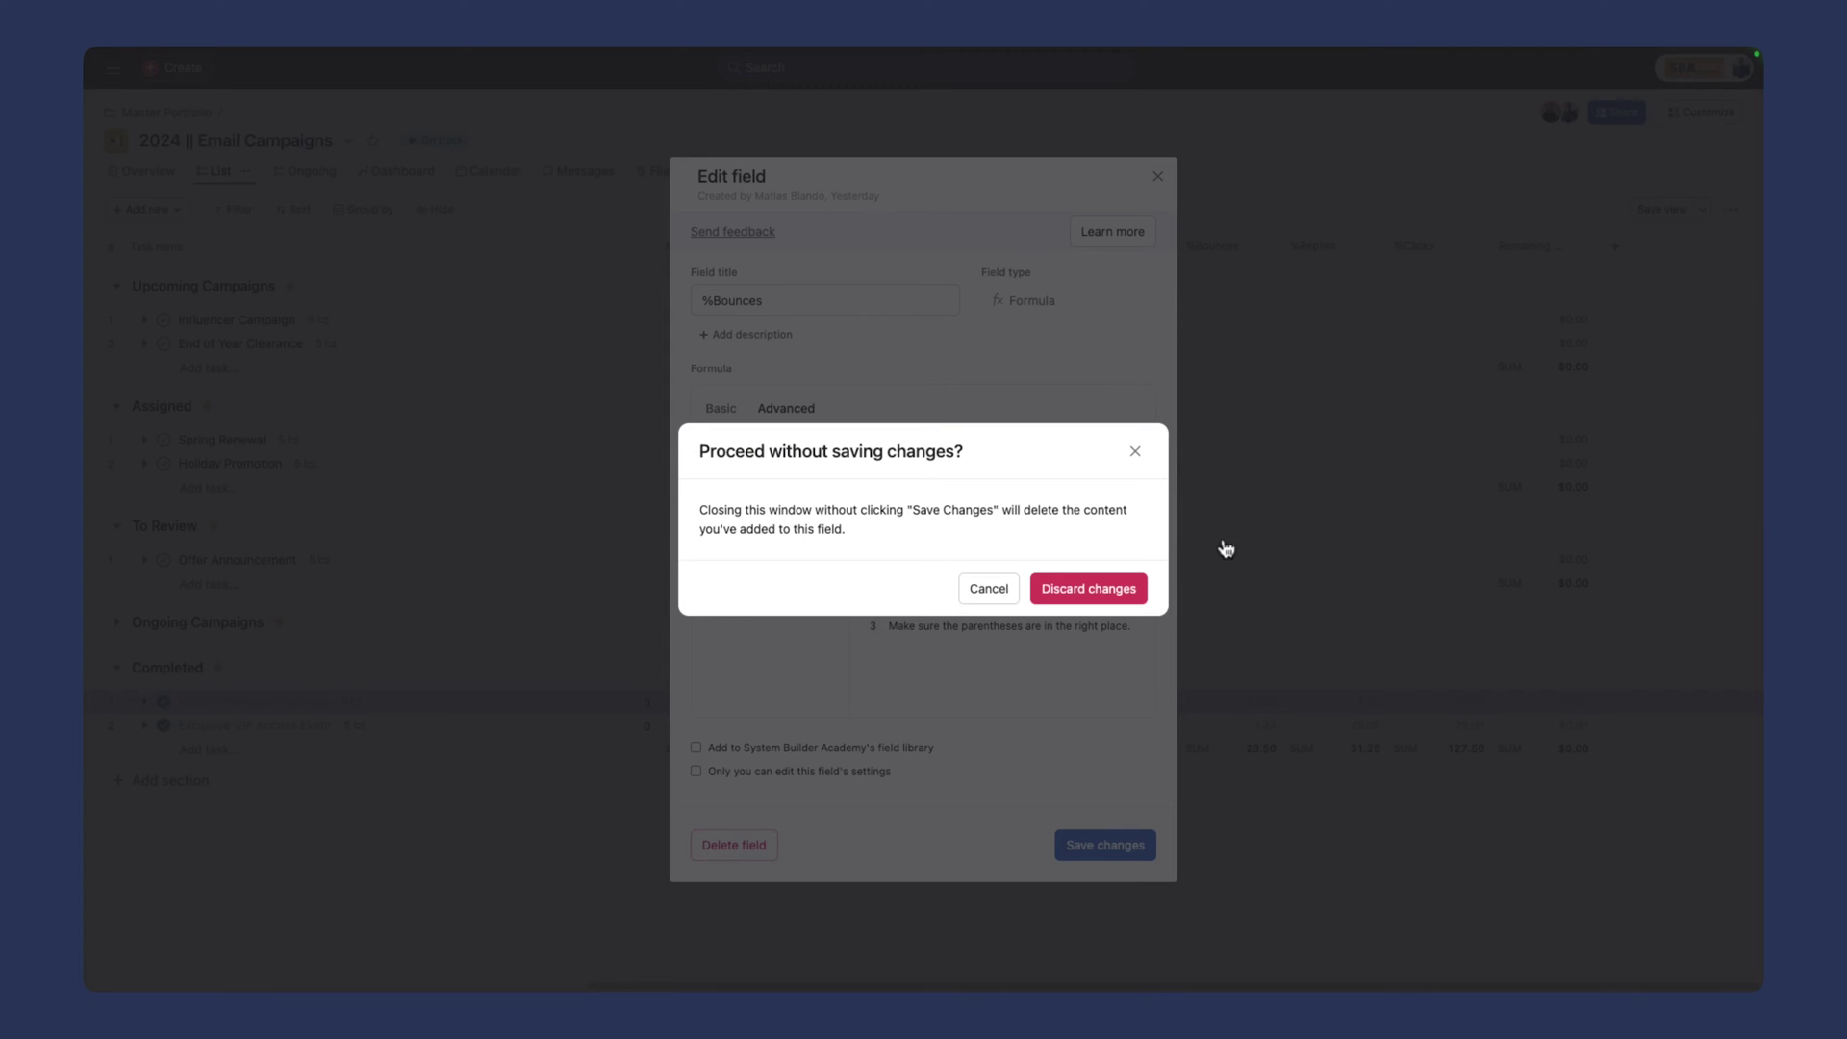
pyautogui.click(1115, 589)
pyautogui.hscroll(-5, 1167, 973)
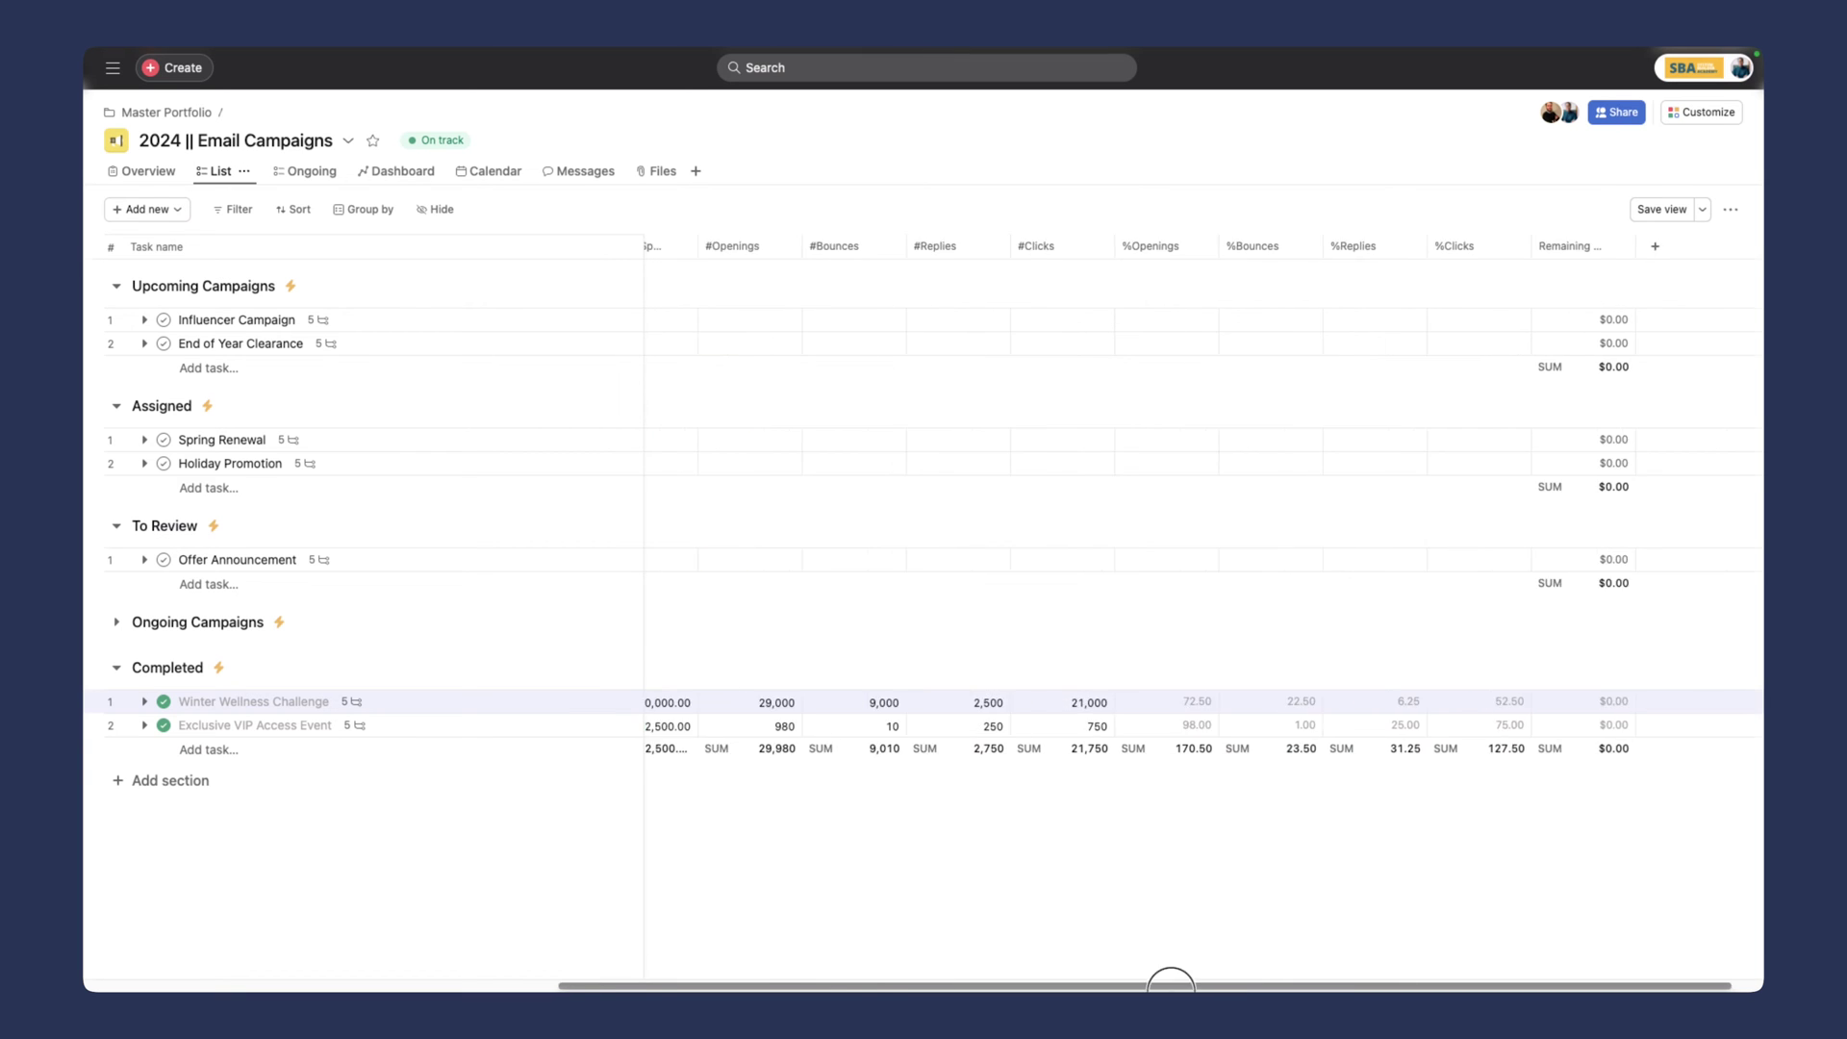
# Step: Show the 2024 || Email Campaigns dashboard with 81.61 % openings and 30.53 % clicks averages
pyautogui.click(384, 173)
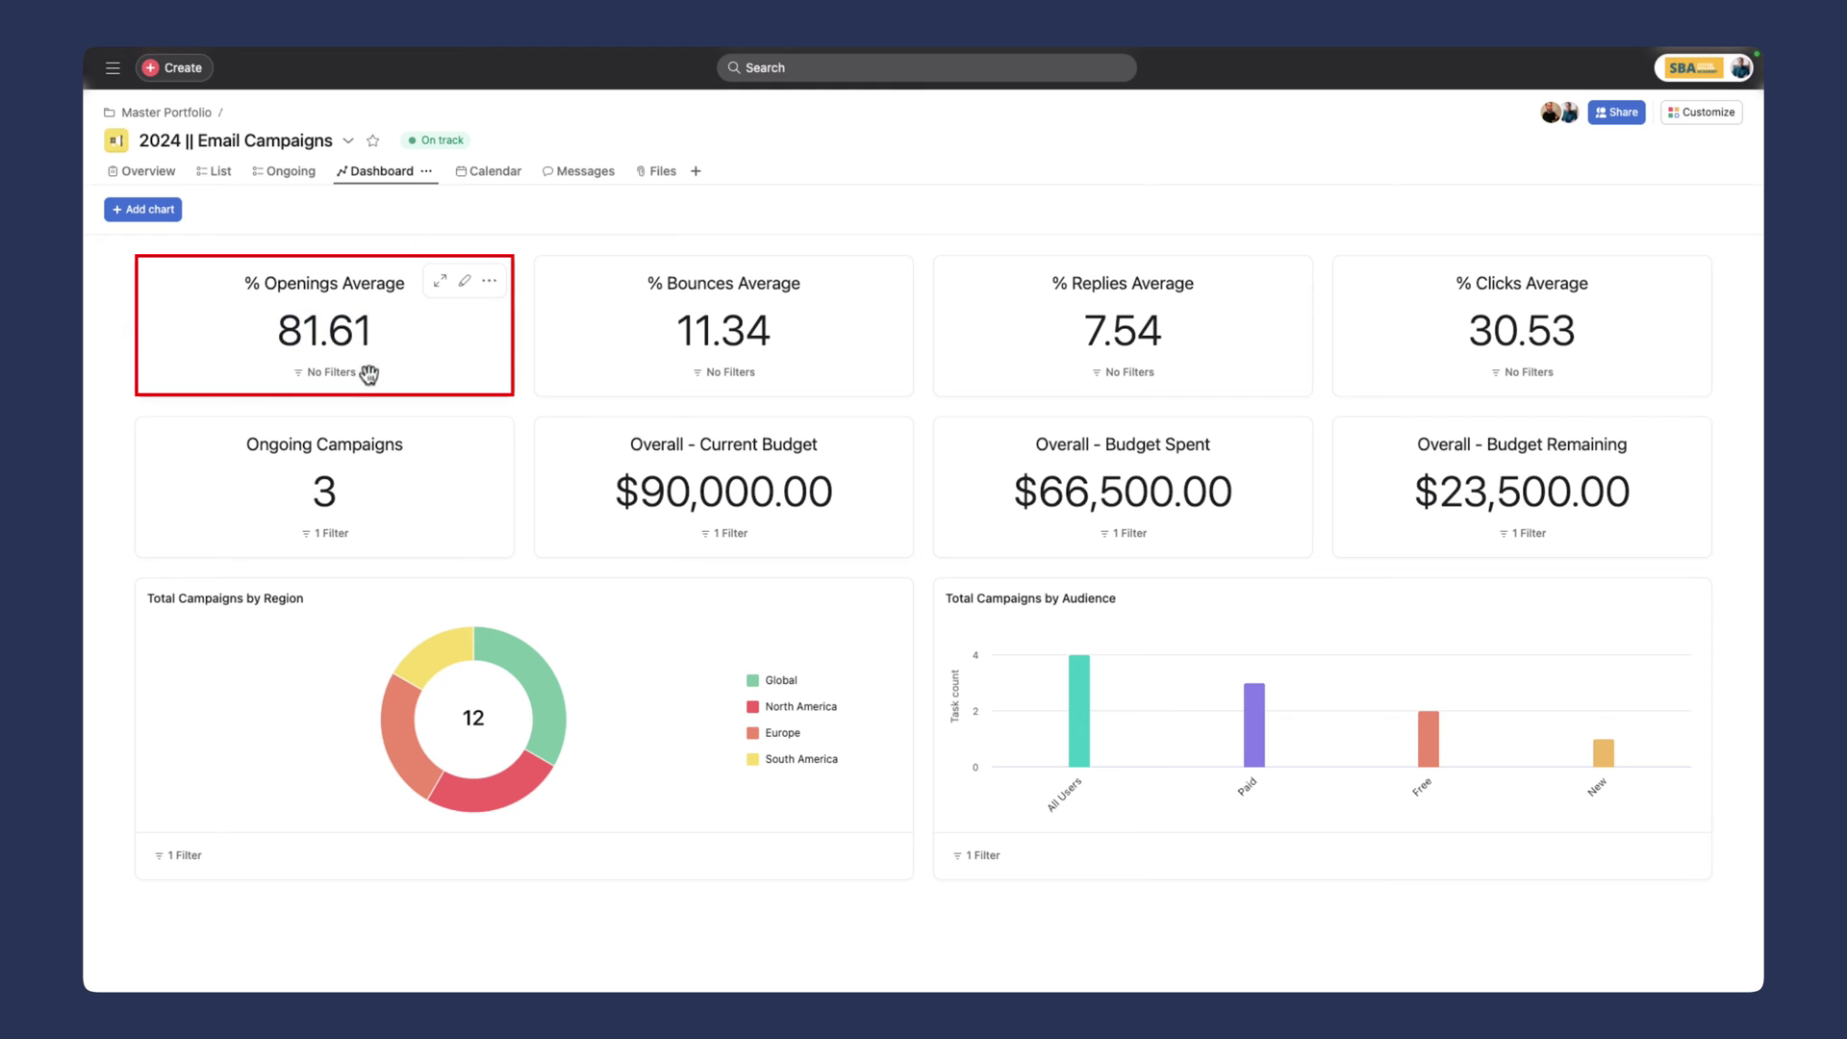
pyautogui.click(464, 282)
pyautogui.click(1117, 531)
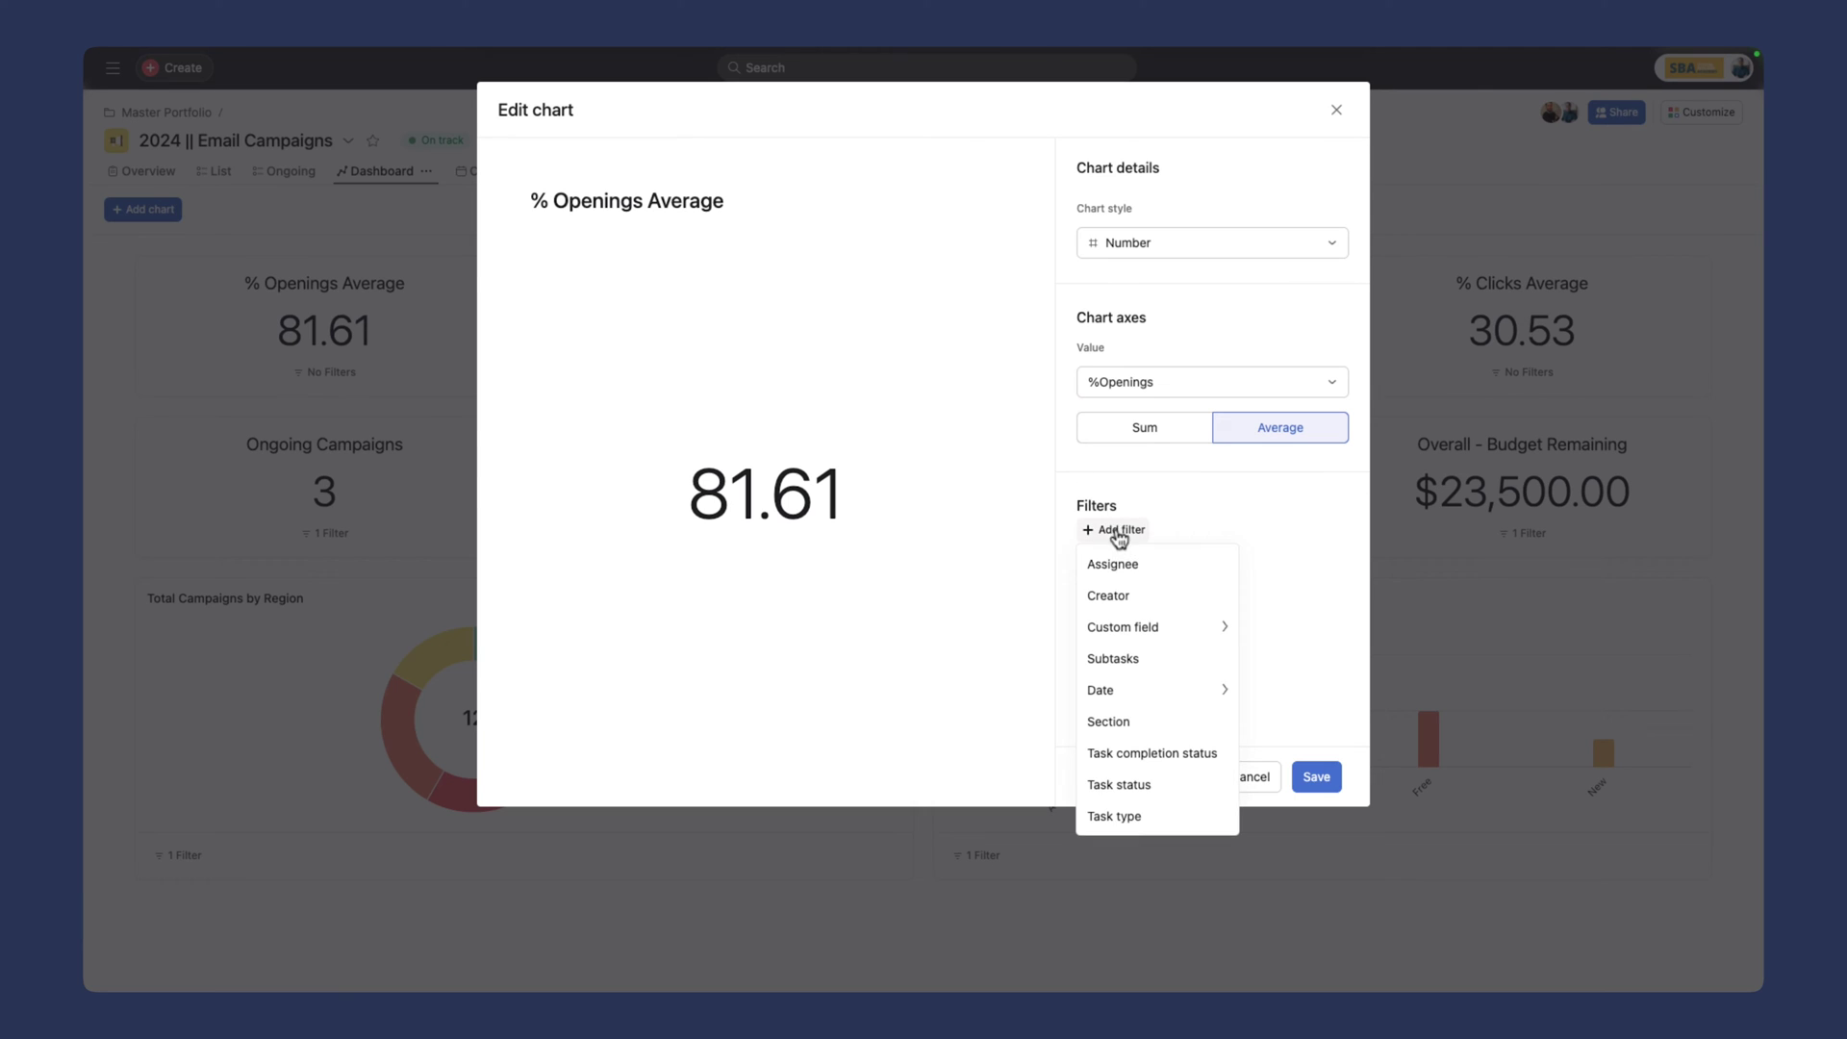
pyautogui.moveTo(1182, 696)
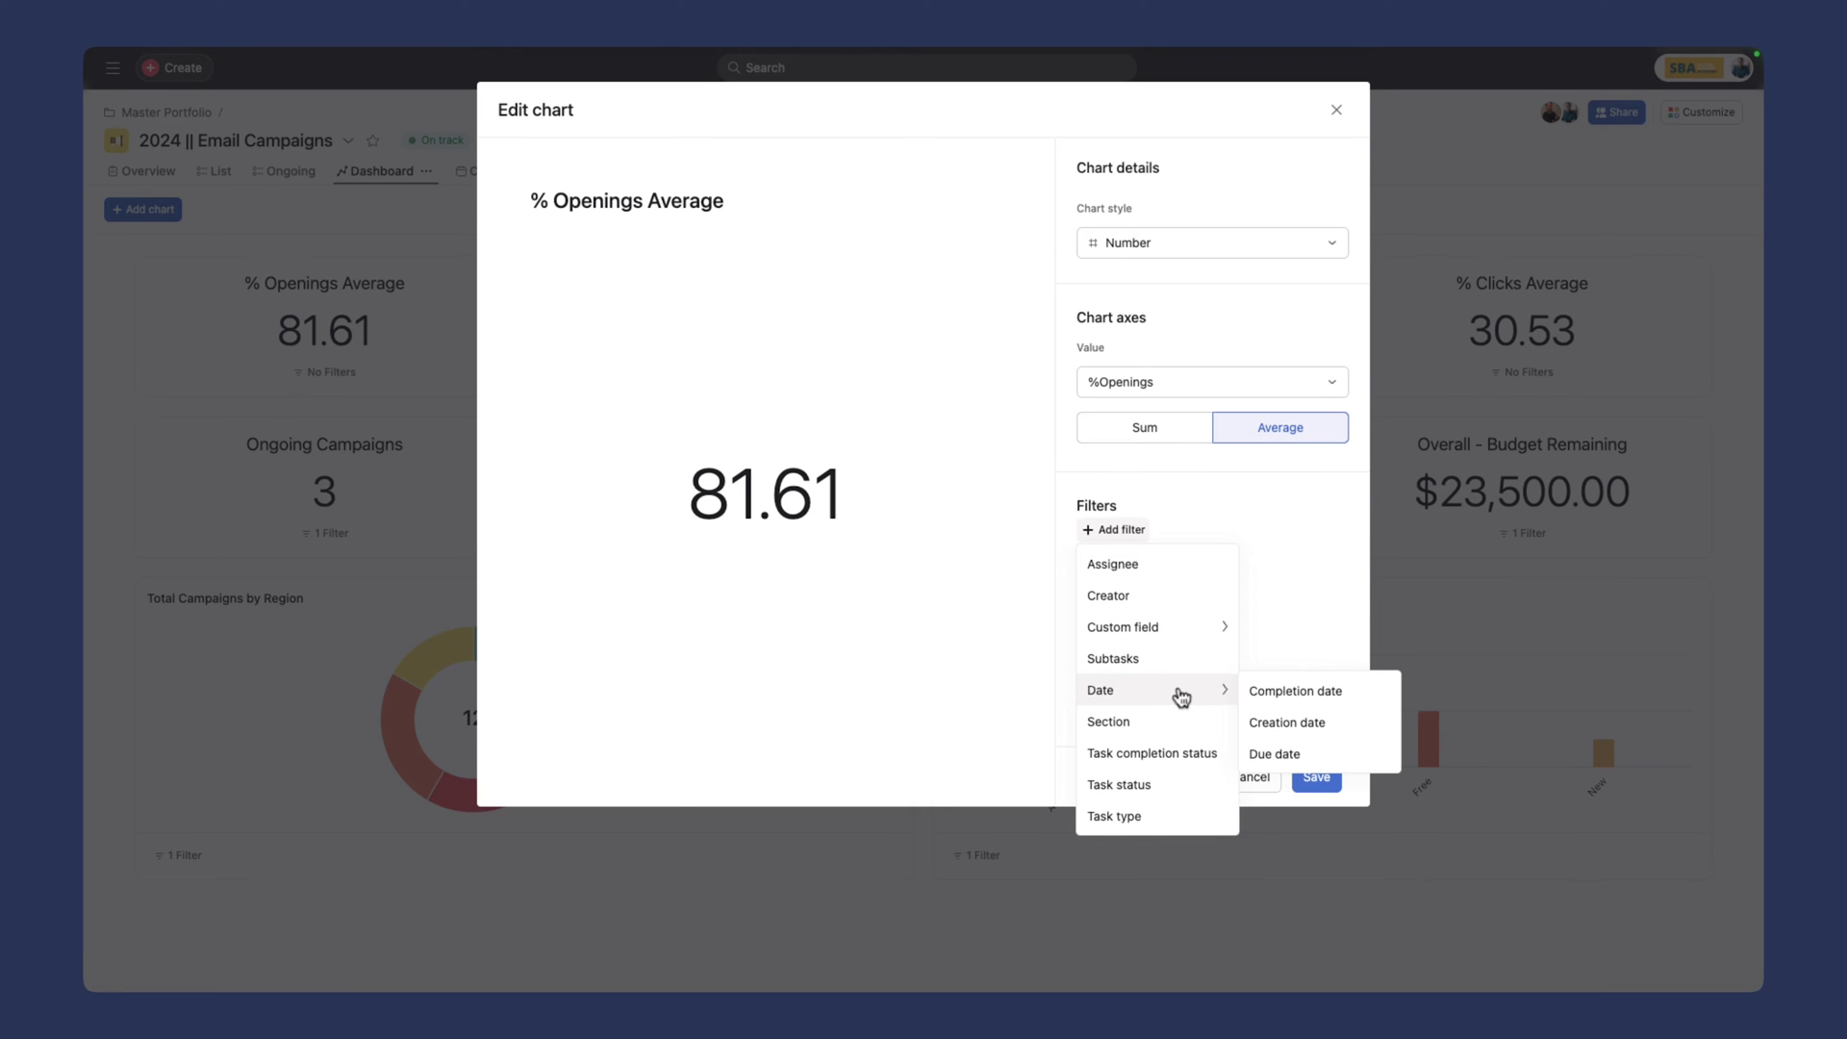
pyautogui.click(966, 698)
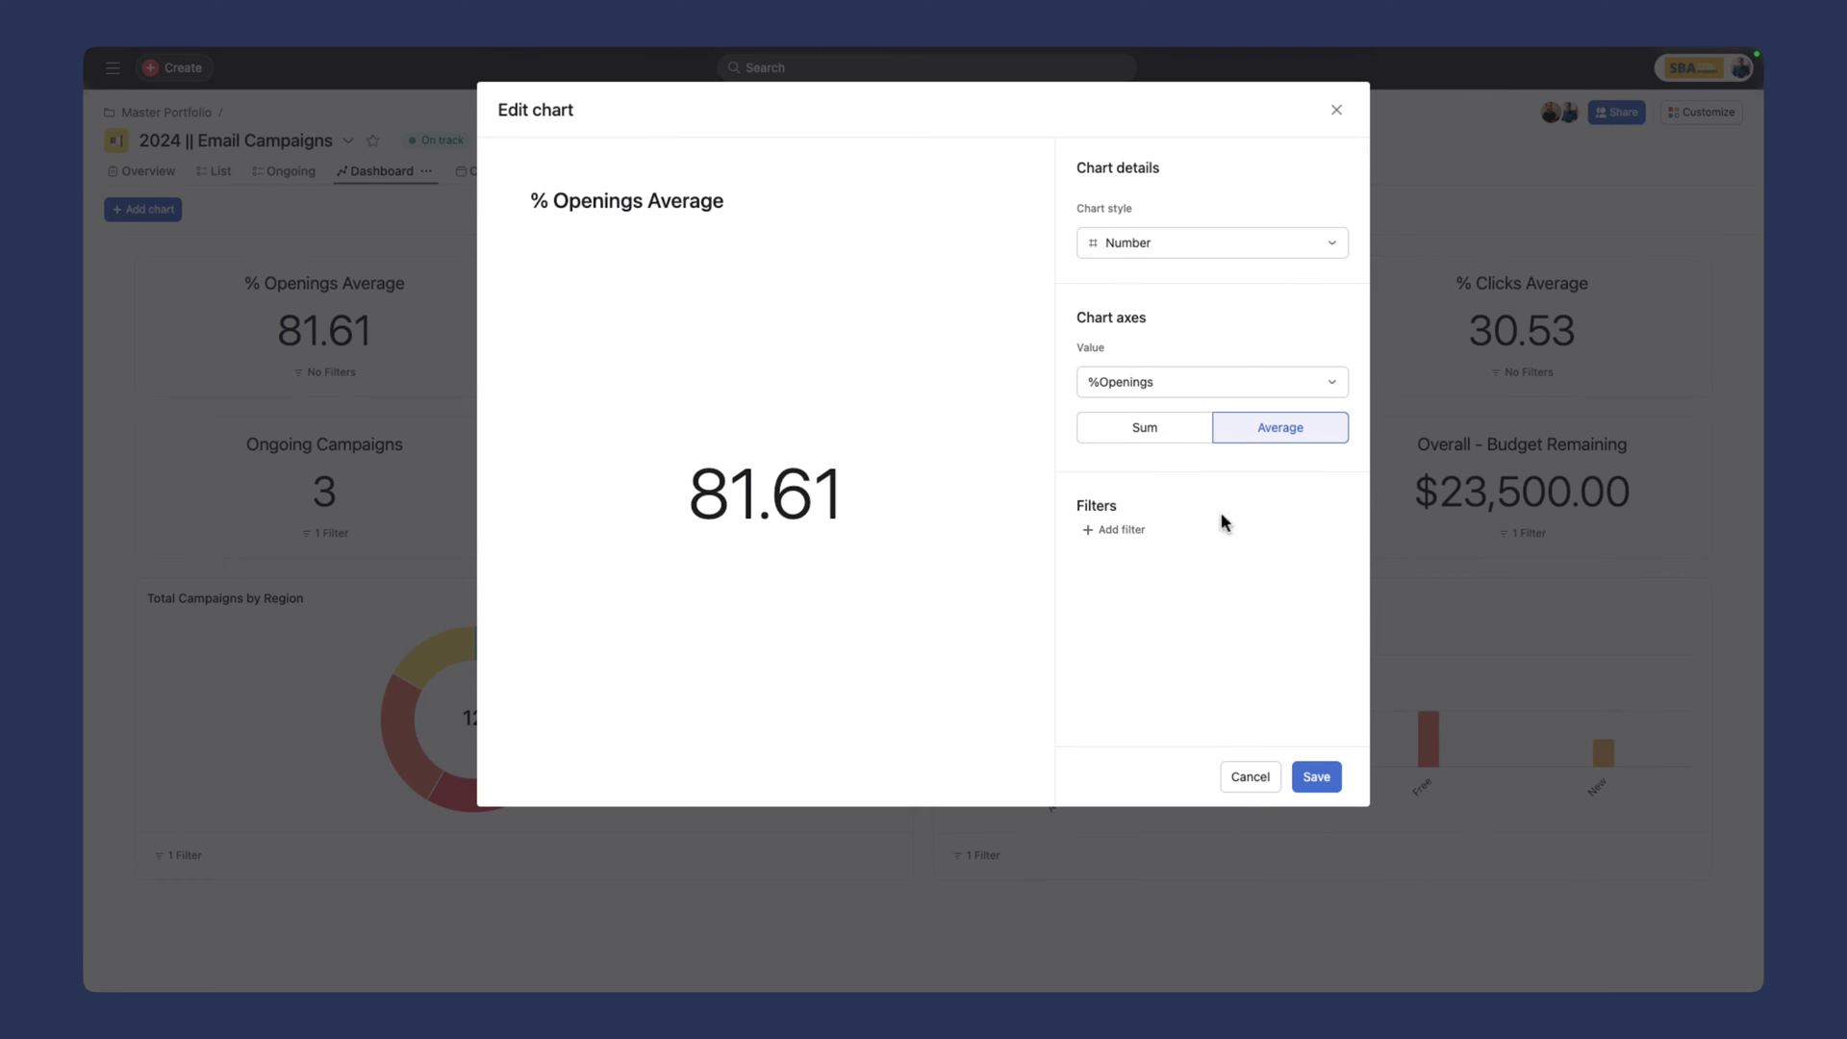
pyautogui.click(1333, 106)
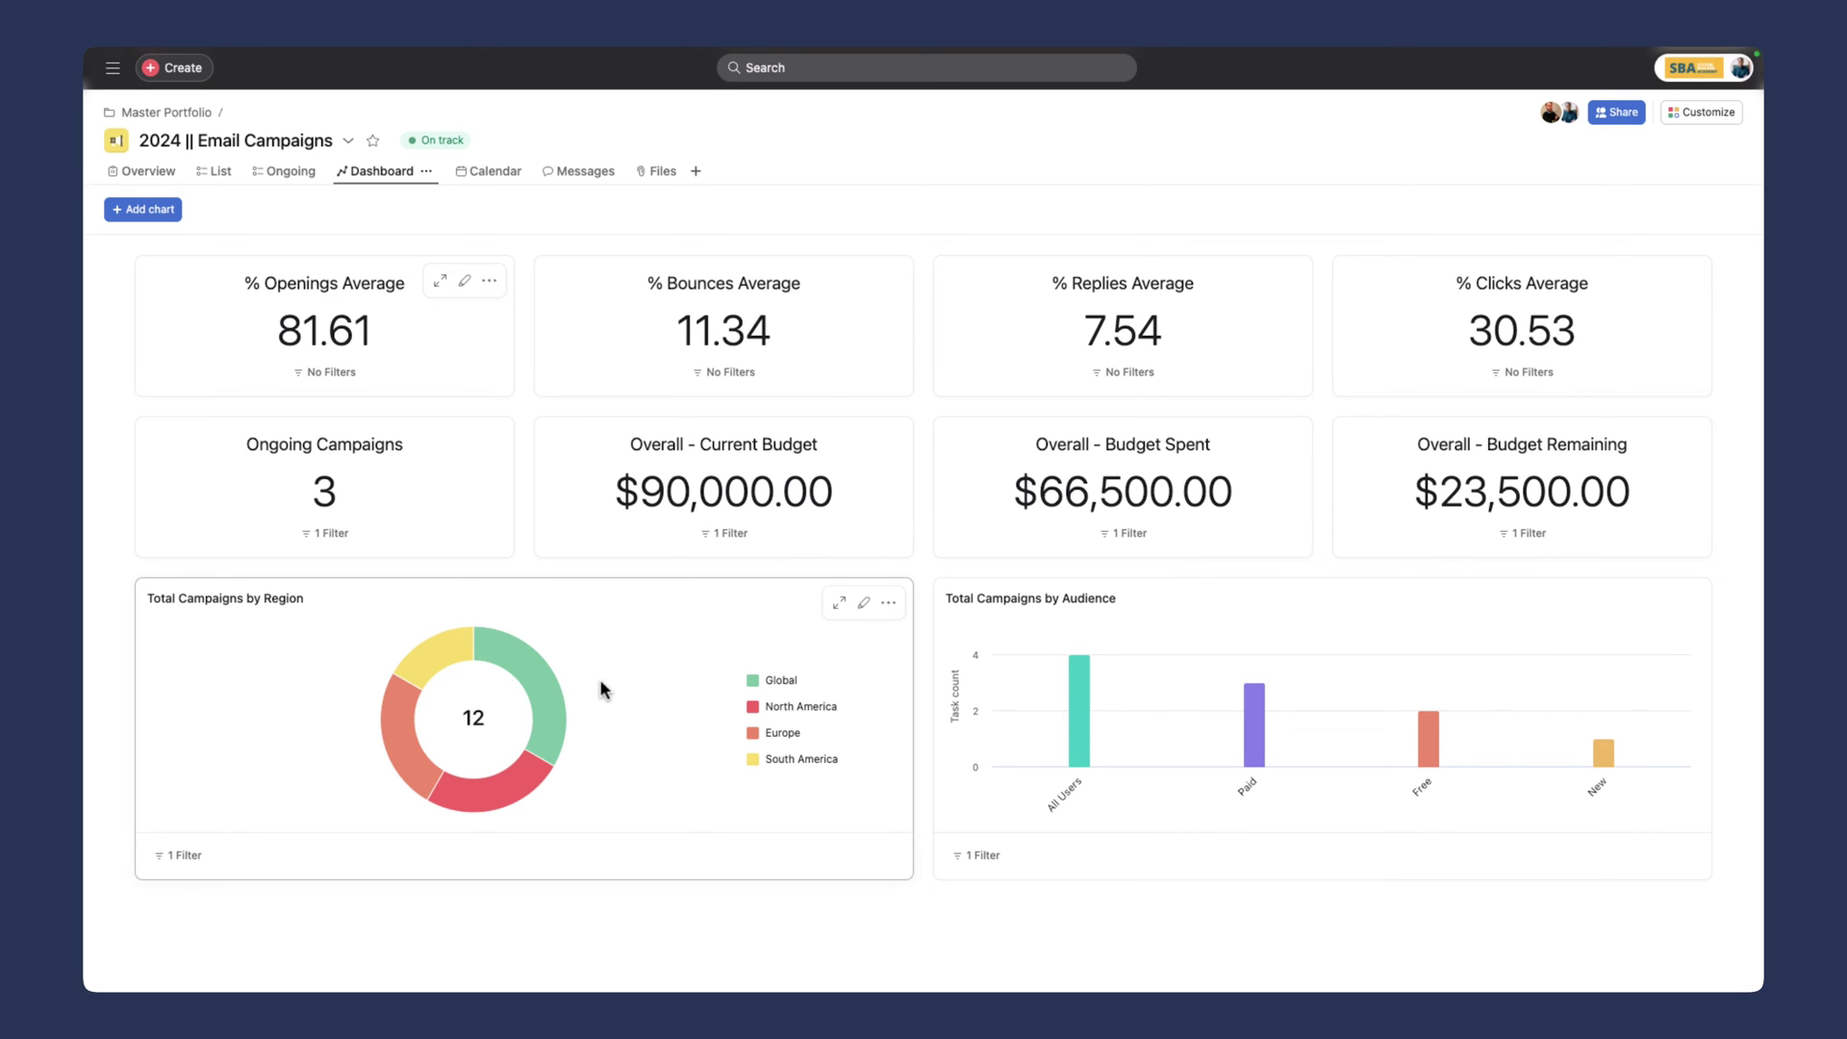
# Step: Go through Master Portfolio into 2024 || Paid Campaigns and expand Ongoing Campaigns
pyautogui.click(214, 172)
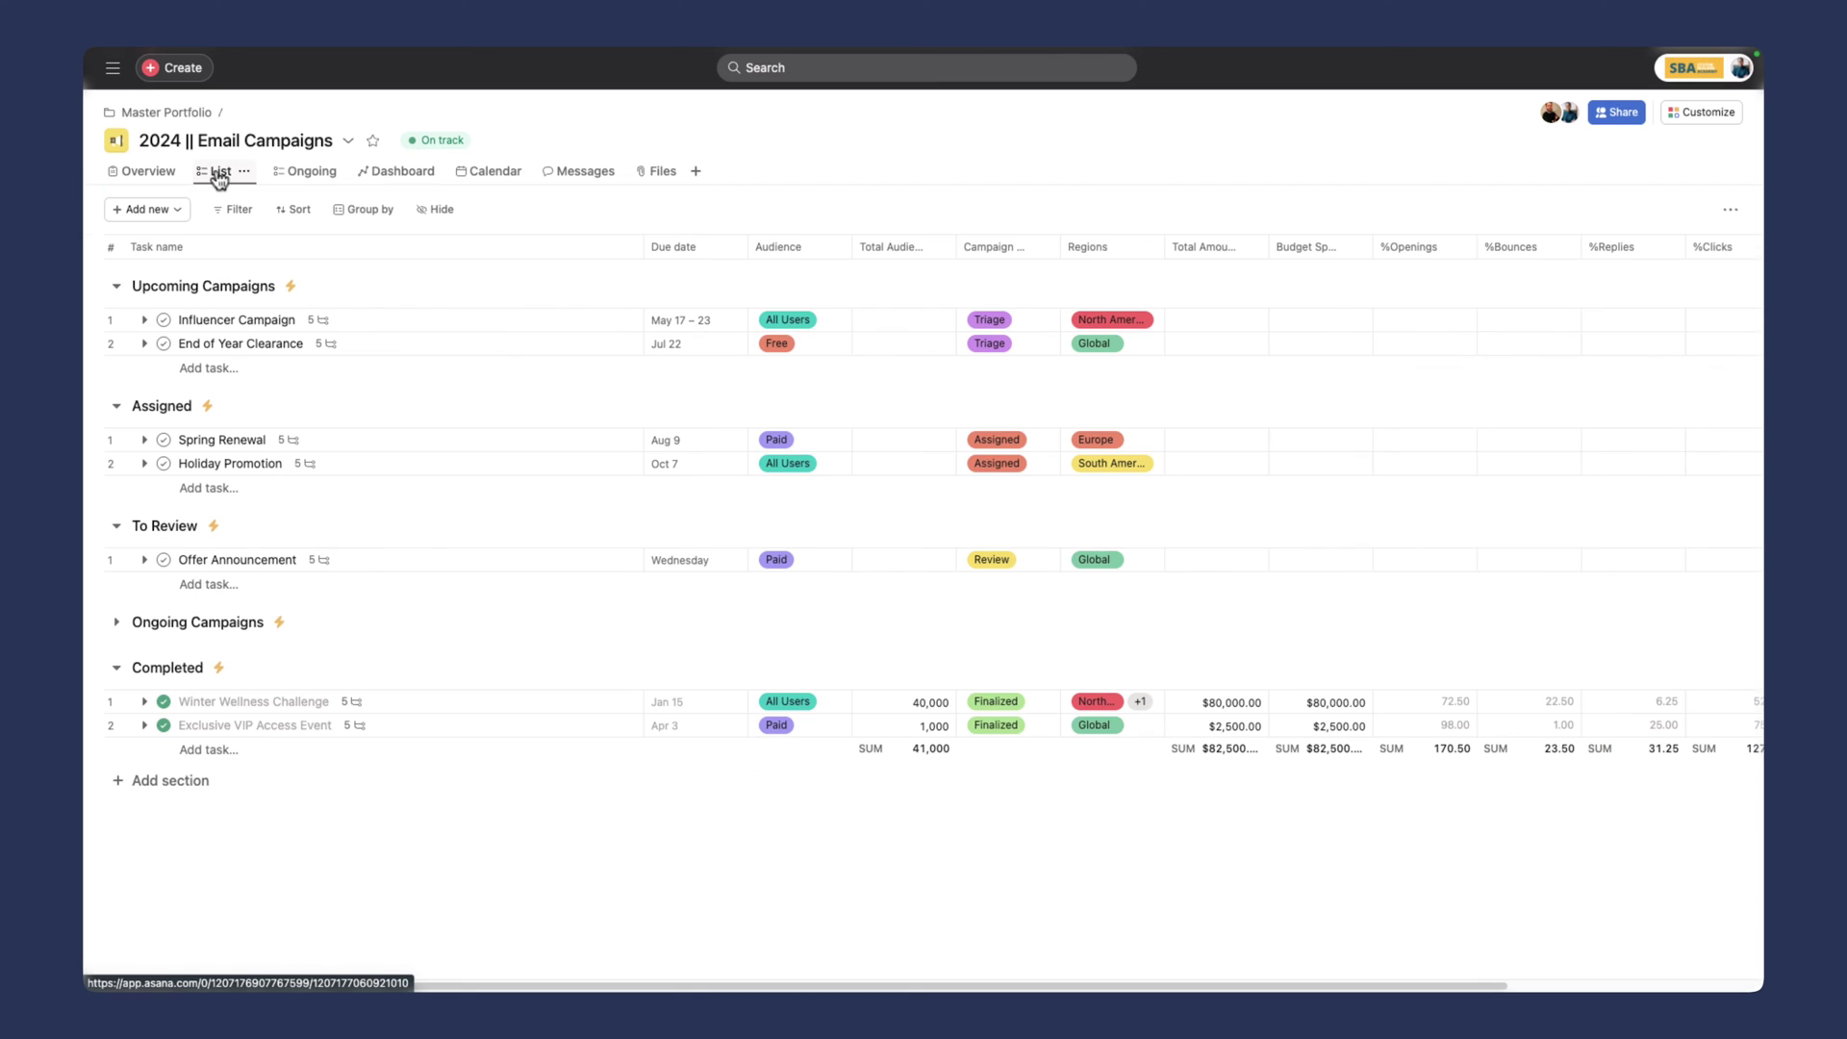
pyautogui.click(186, 115)
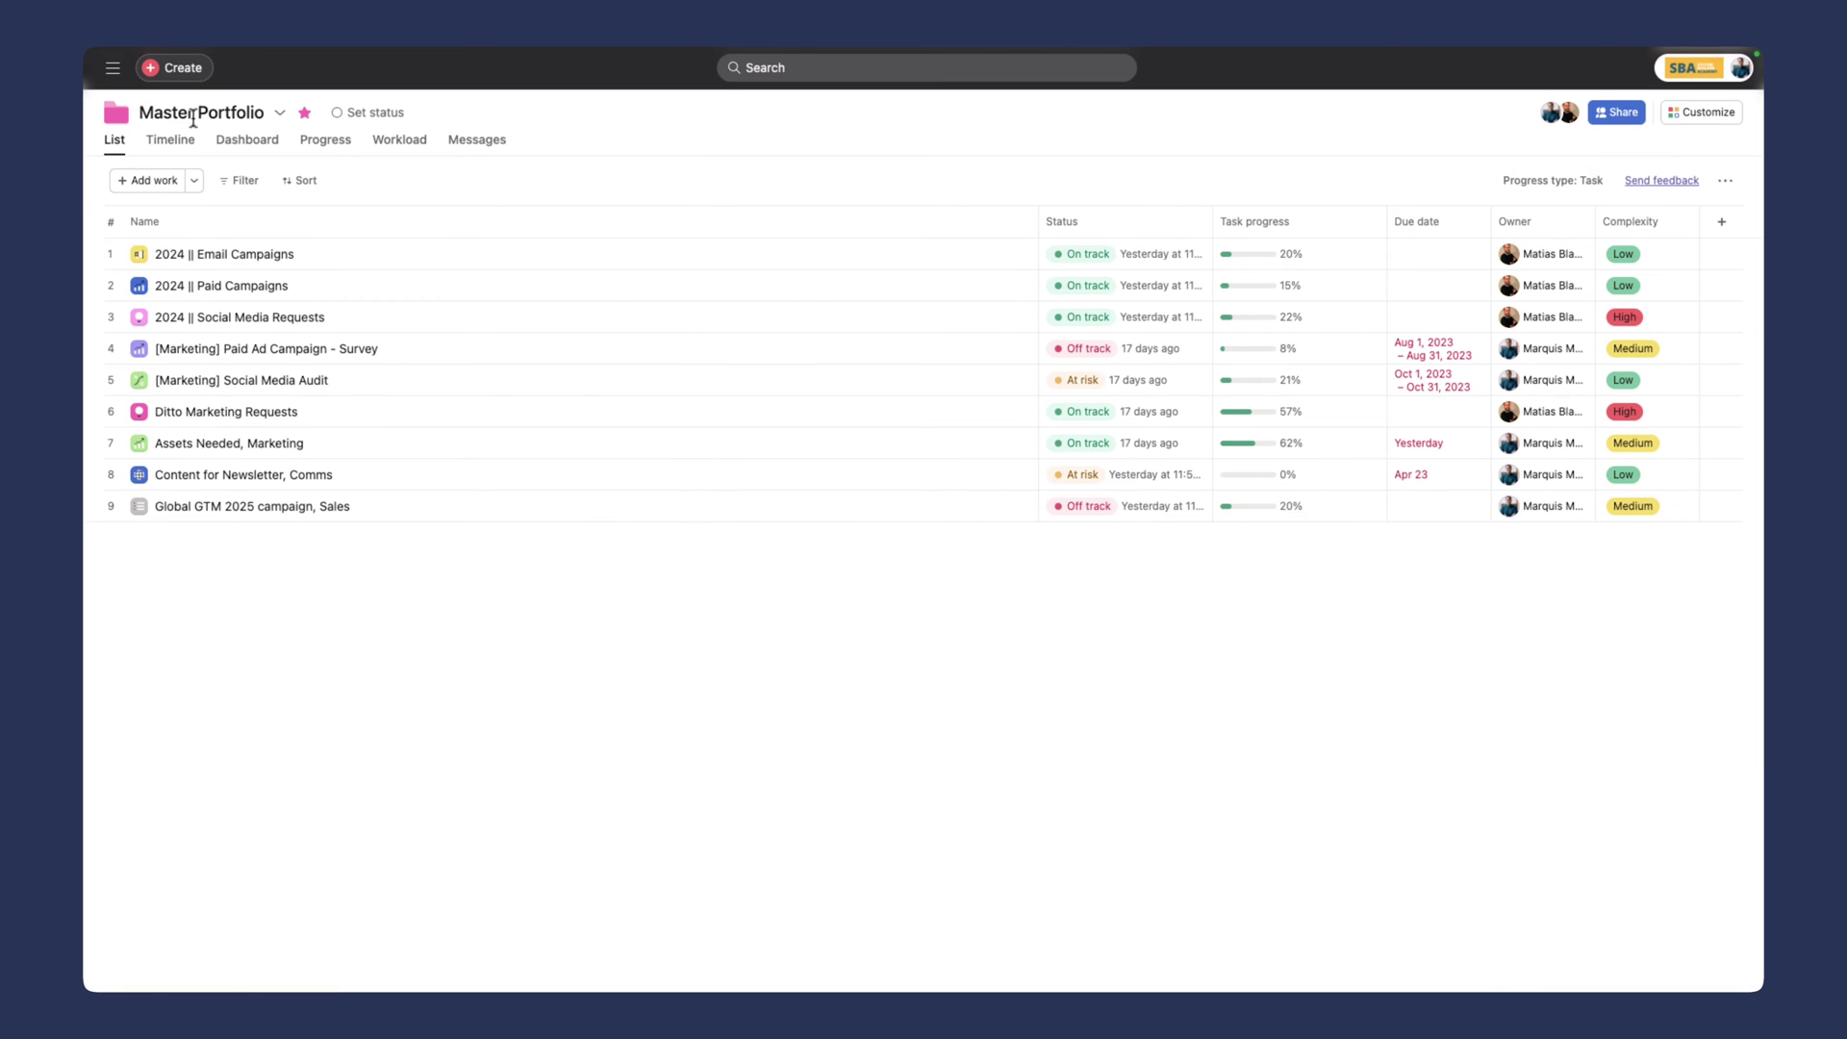
pyautogui.click(251, 290)
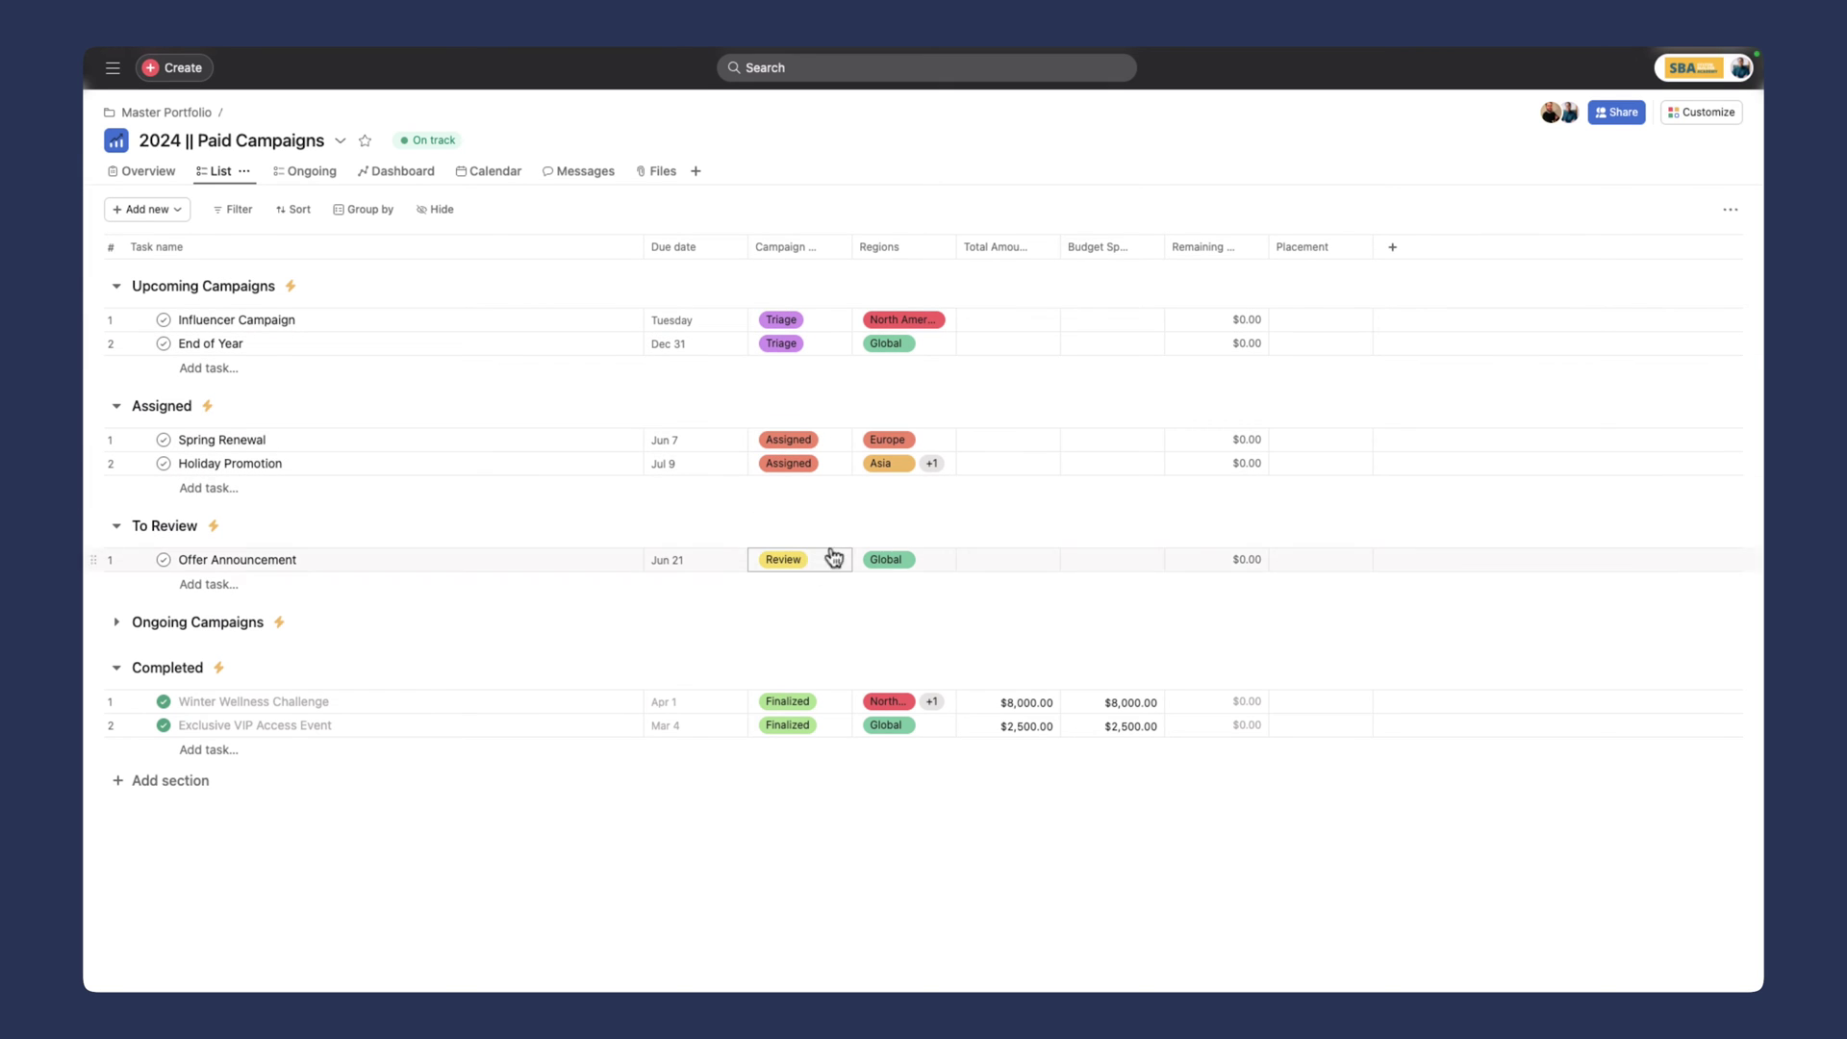
pyautogui.click(118, 623)
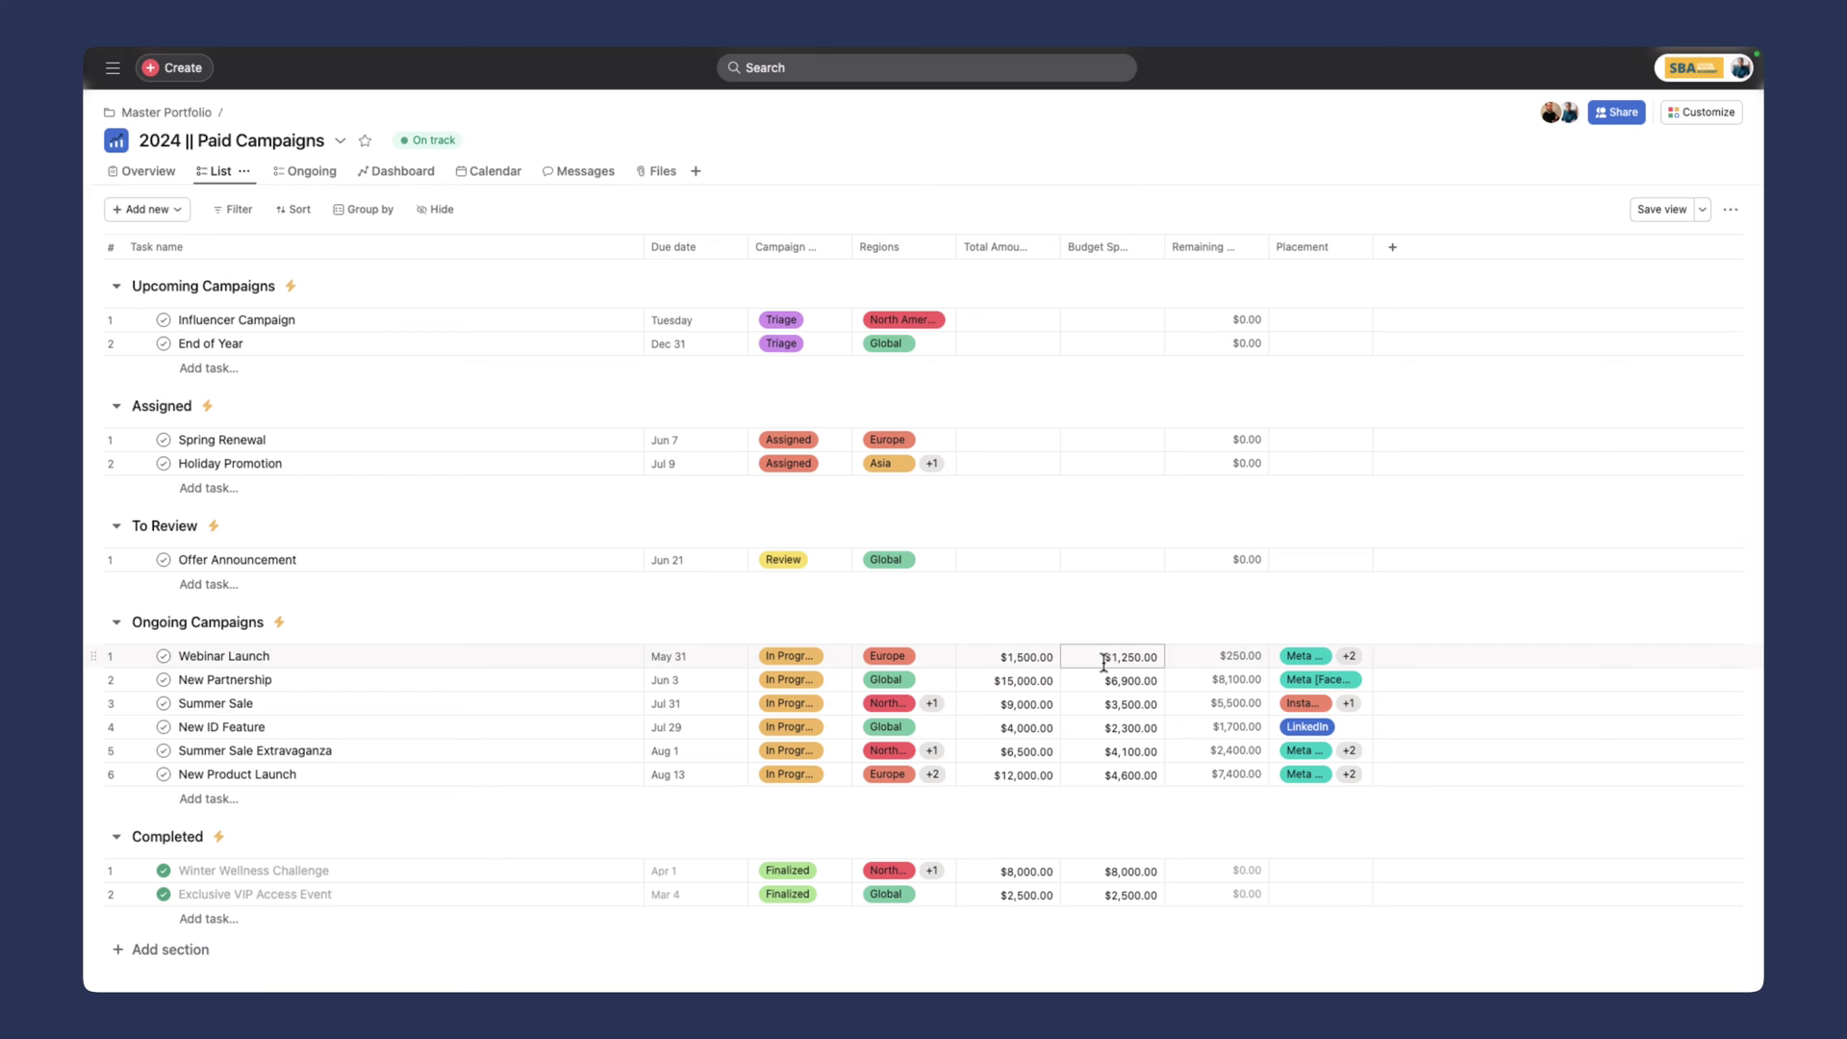
# Step: Inspect the Remaining Budget field's formula and discard the edit without saving
pyautogui.click(1246, 248)
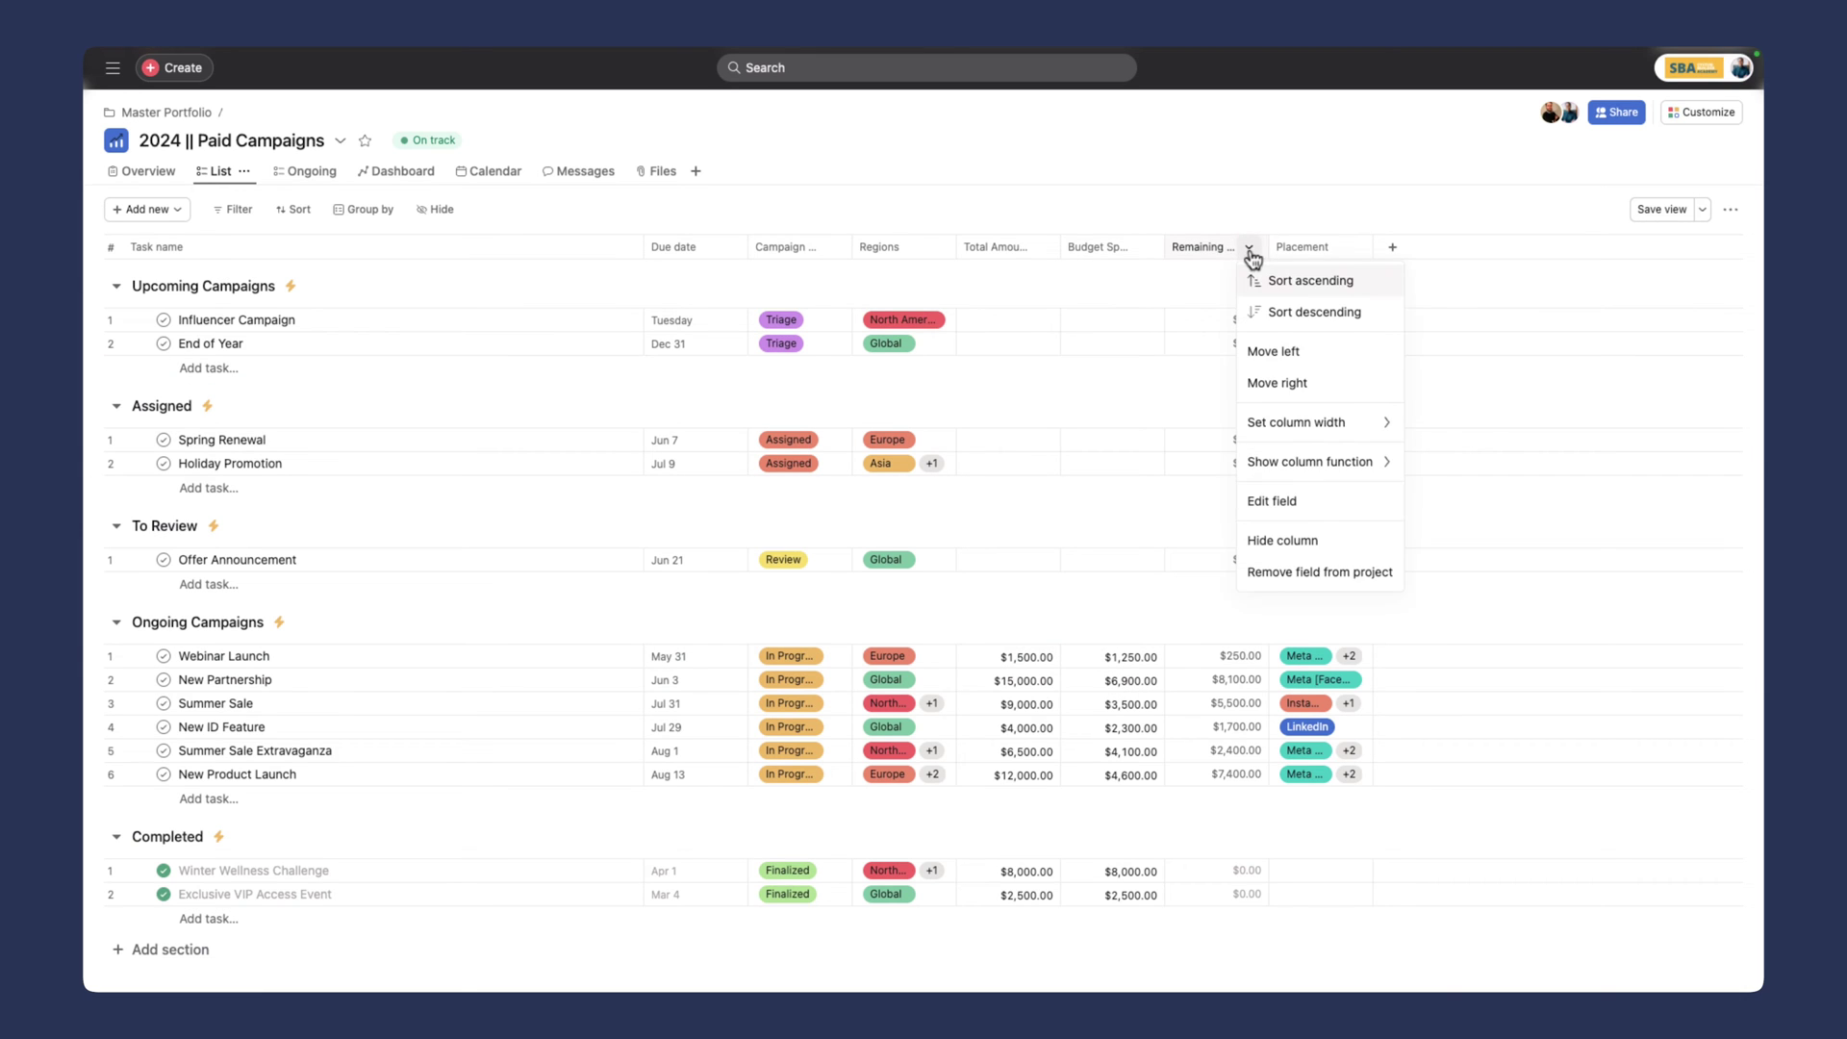
pyautogui.click(1308, 510)
pyautogui.write('- # Budget Spent')
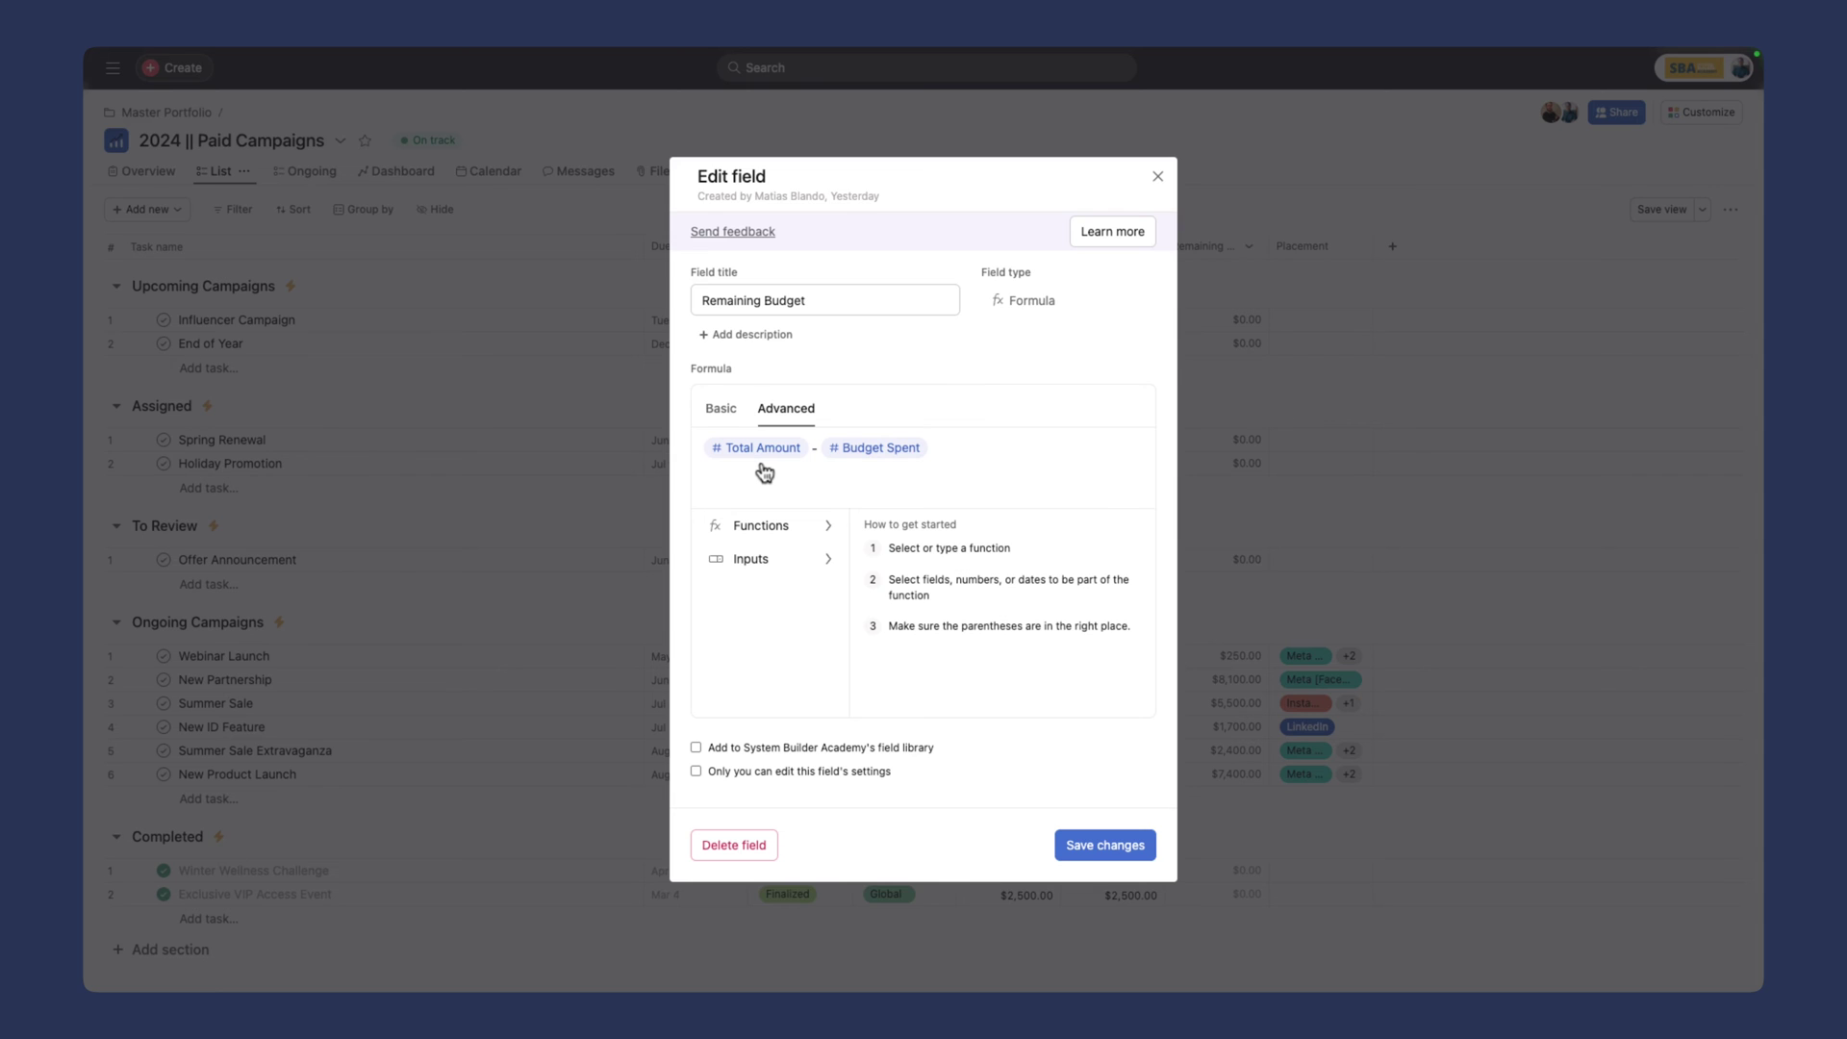
pyautogui.click(1157, 177)
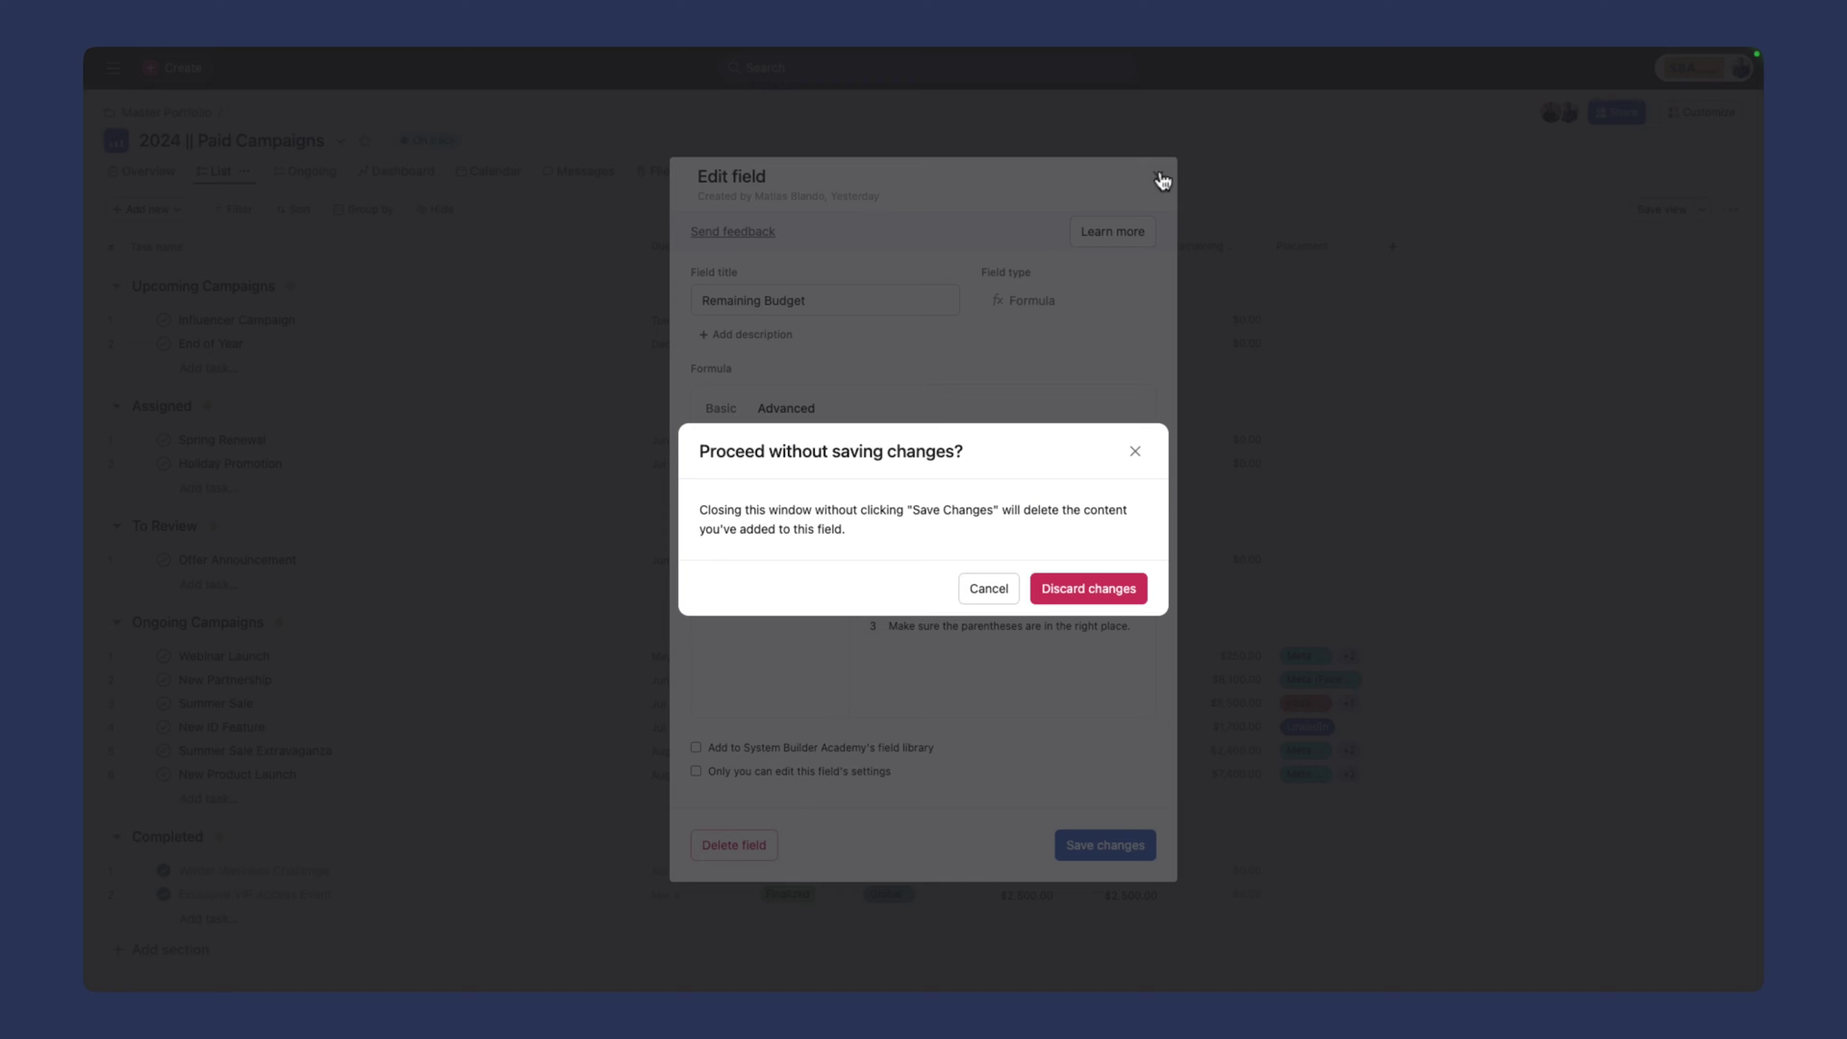
pyautogui.click(1103, 588)
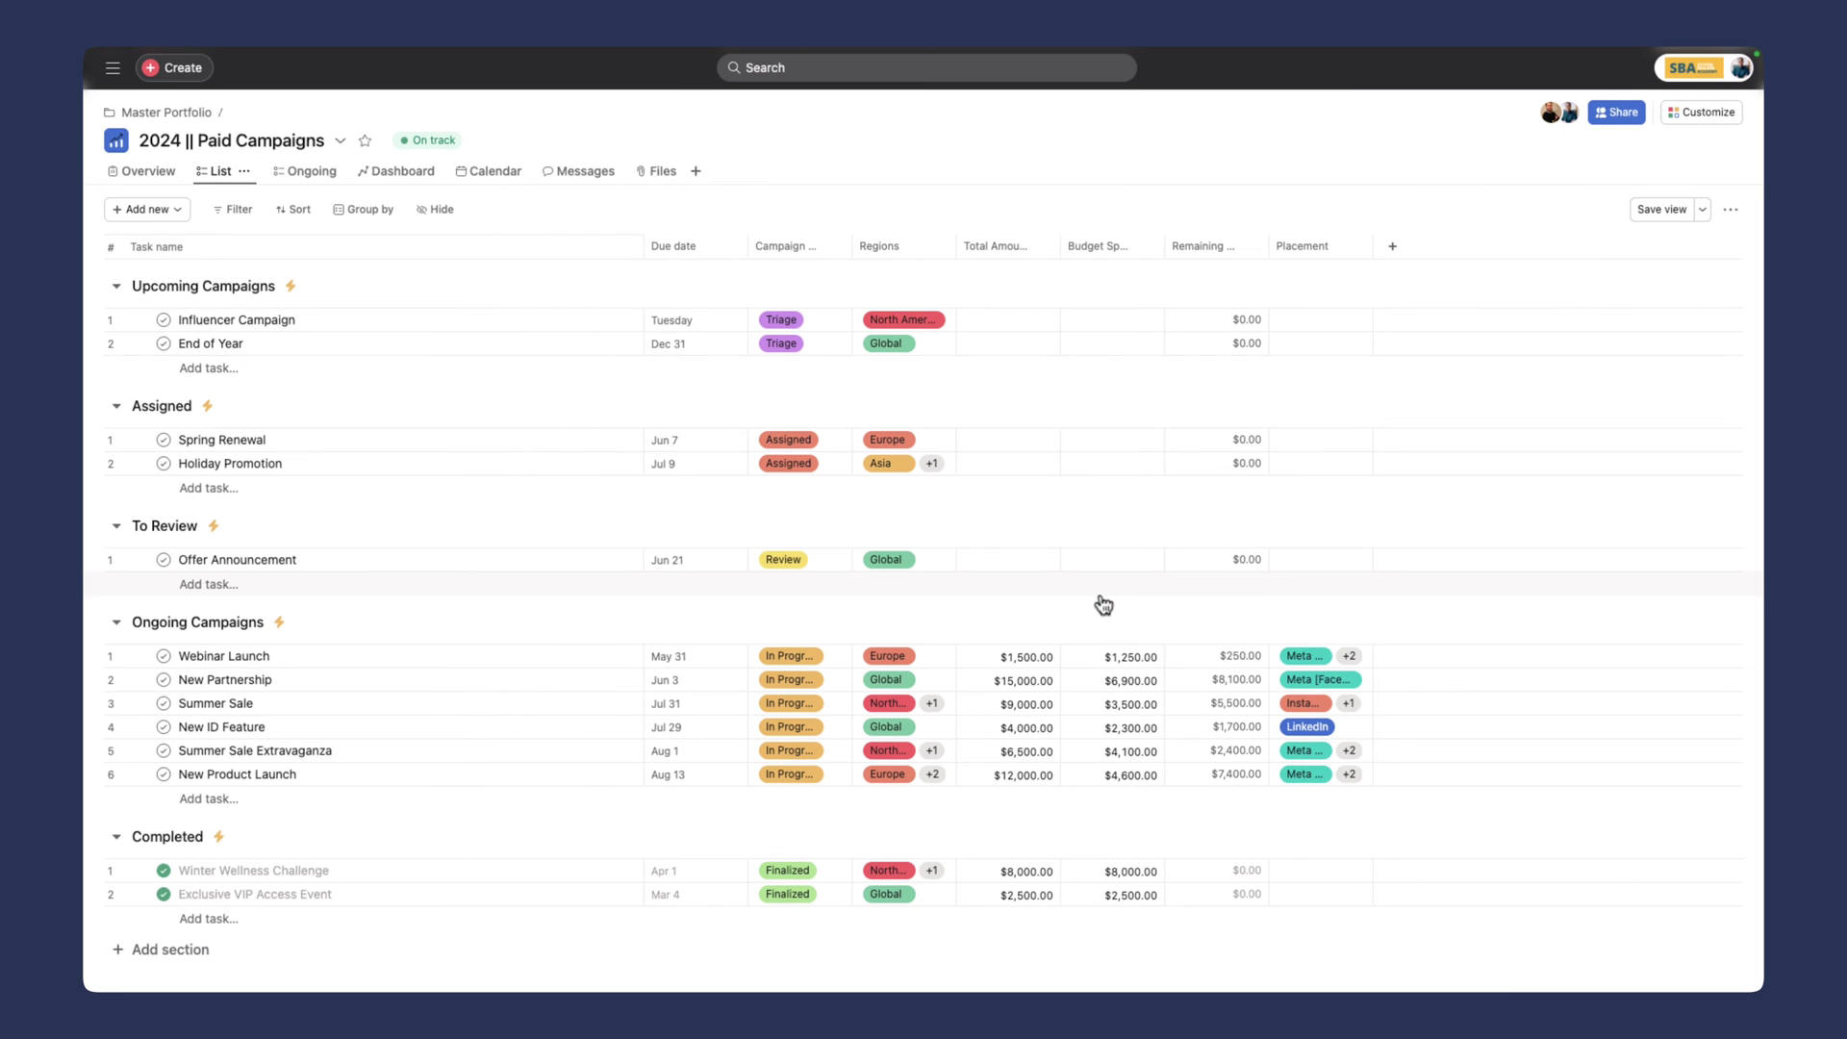
# Step: Set Webinar Launch's budget spent to $1,500.00, leaving $0.00 remaining
pyautogui.click(1092, 655)
pyautogui.press('Tab')
pyautogui.click(1133, 658)
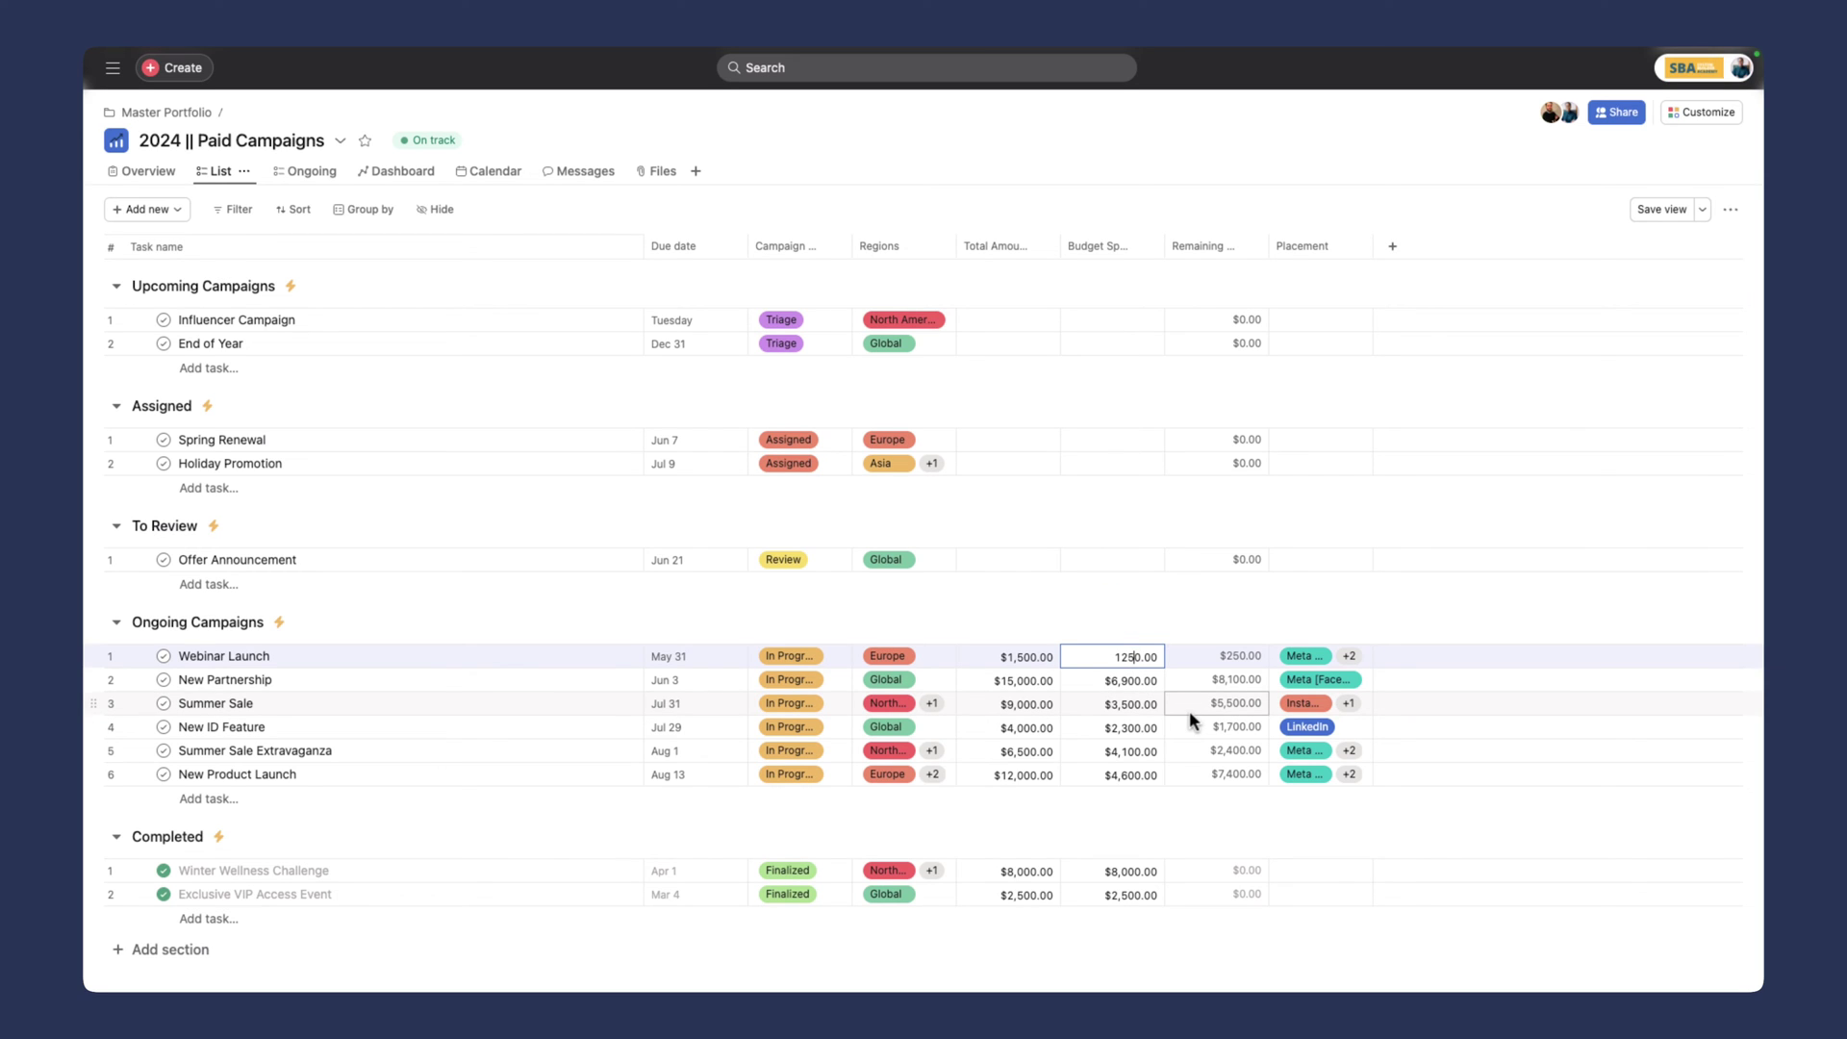
pyautogui.press('BackSpace')
pyautogui.press('BackSpace')
pyautogui.write('35')
pyautogui.press('Return')
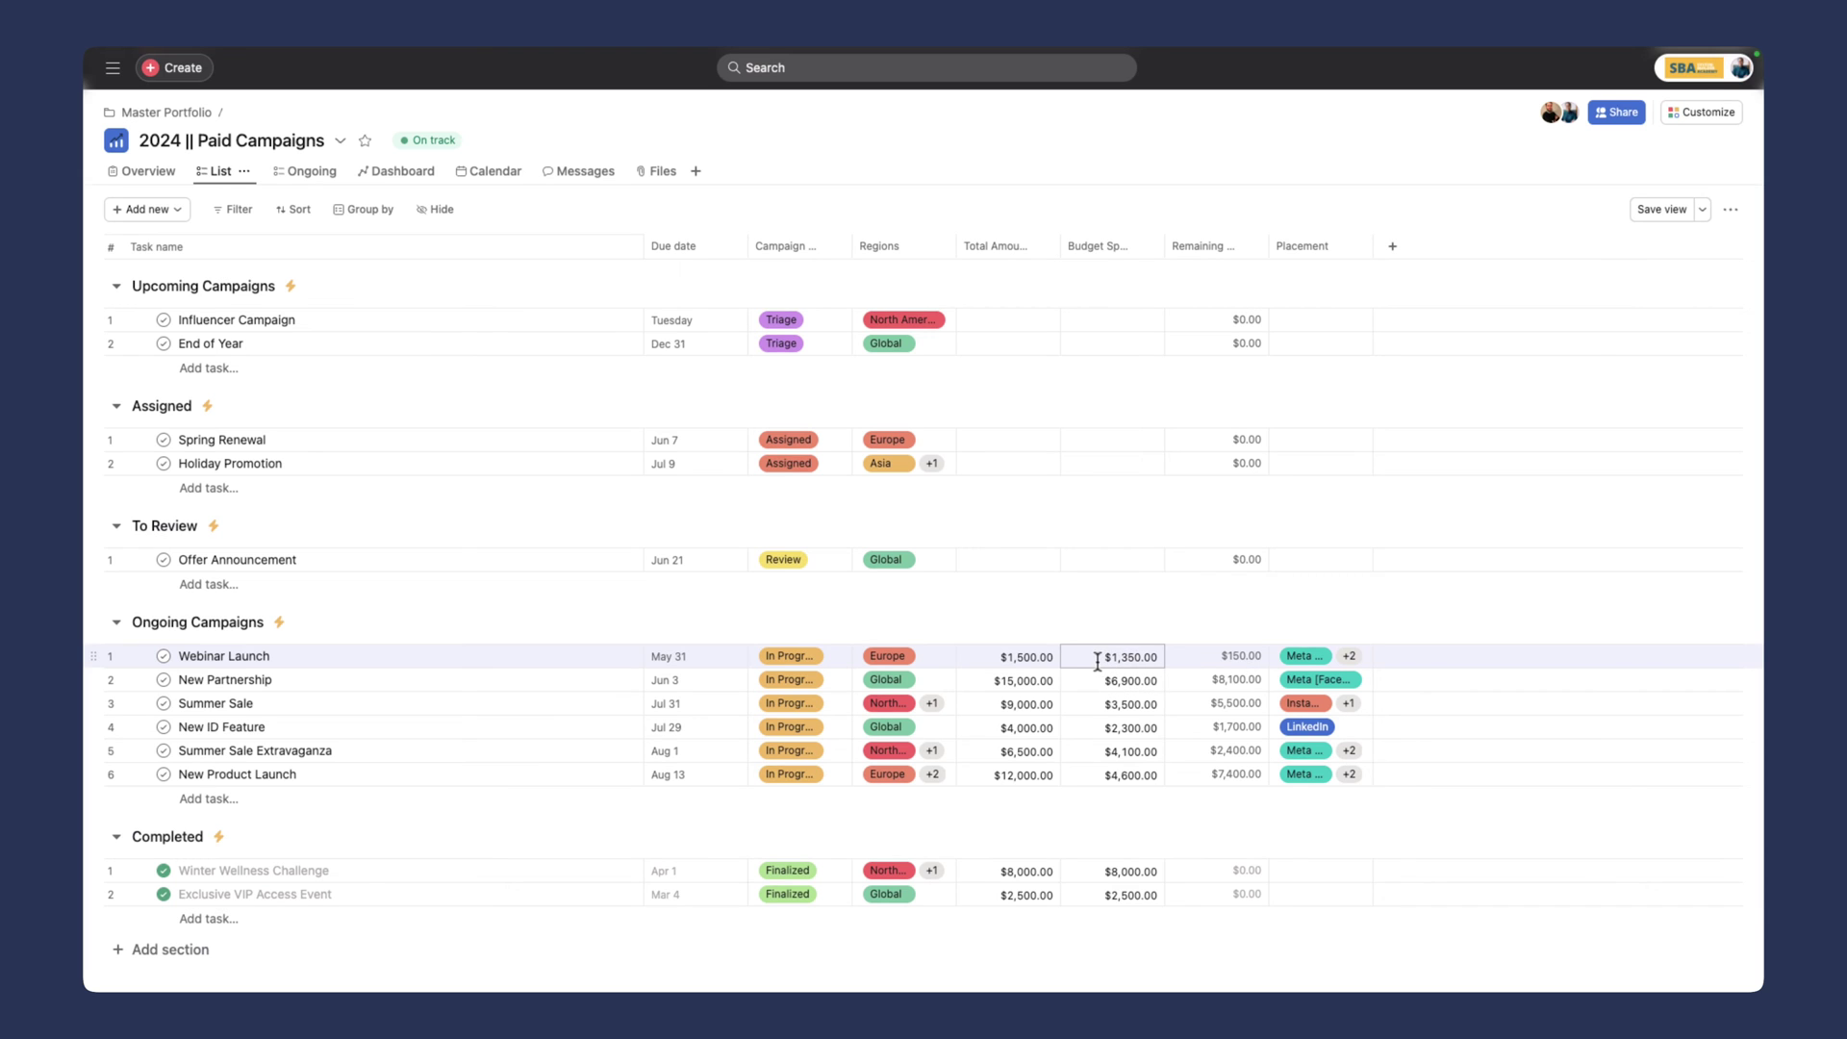
pyautogui.click(1140, 659)
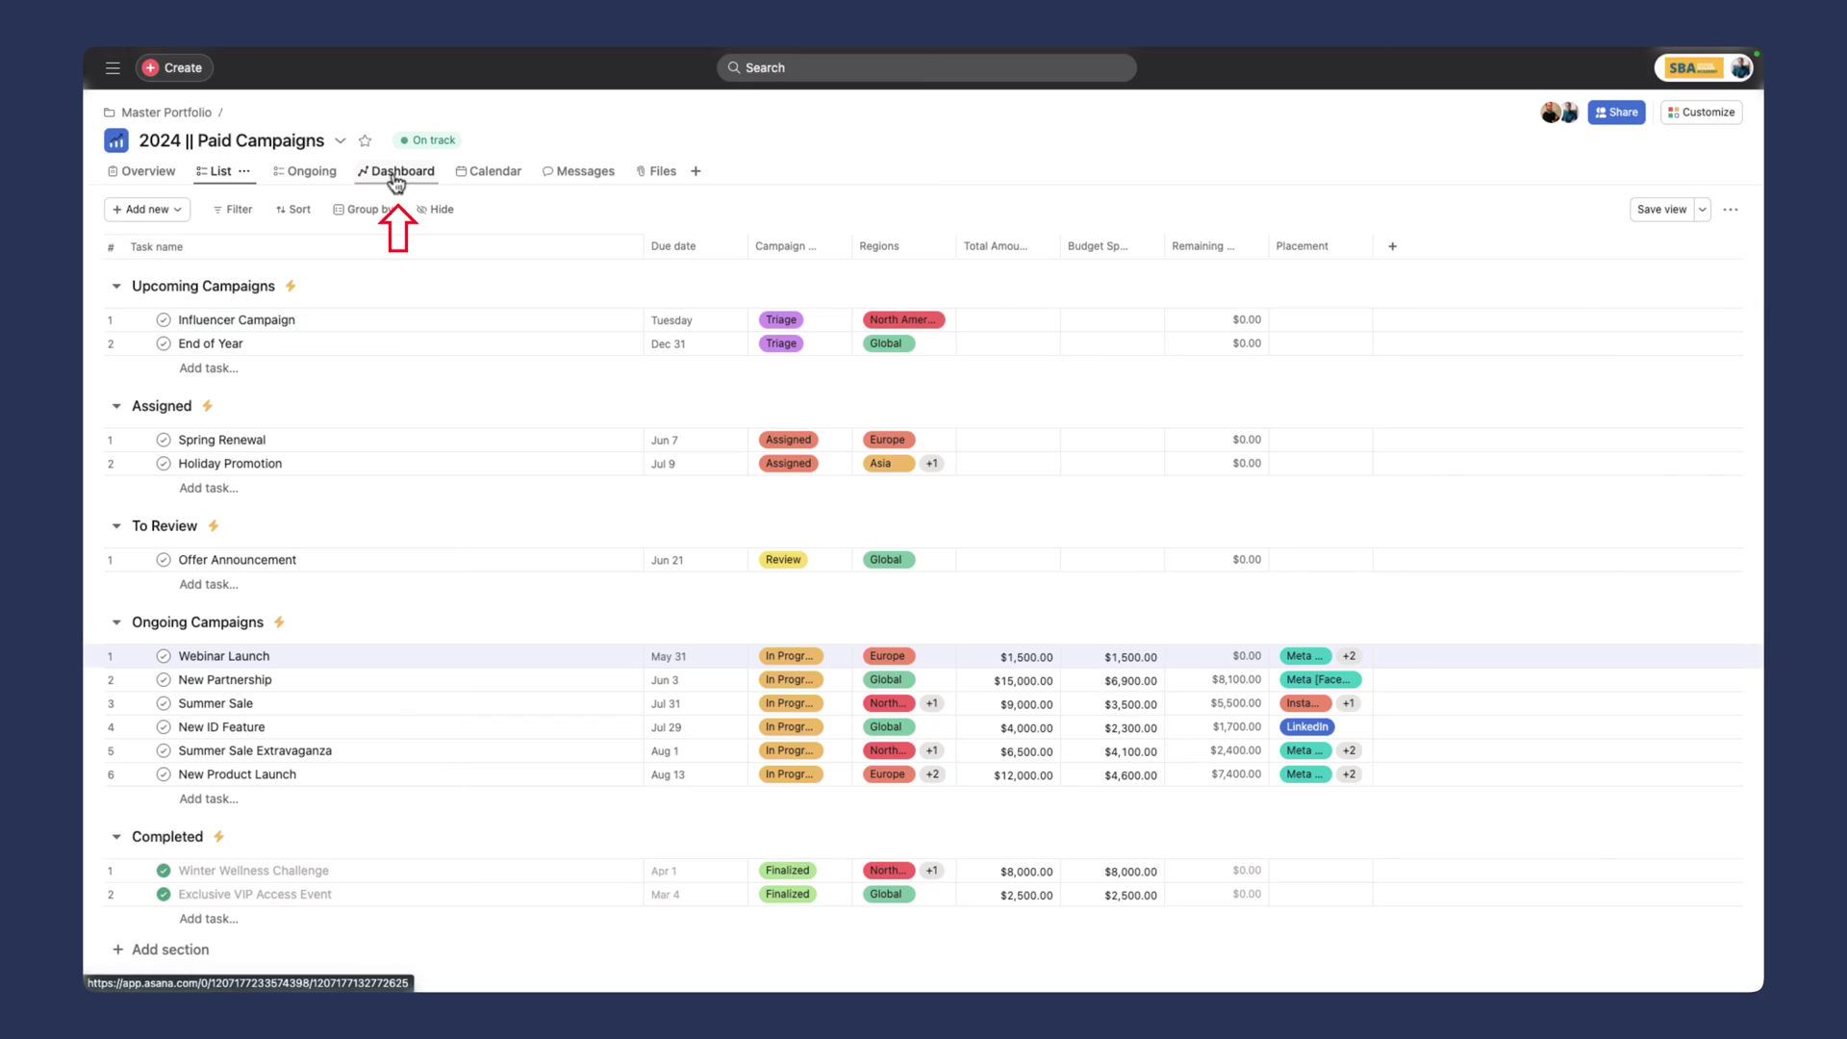
# Step: Open the Paid Campaigns dashboard and preview the Ongoing Campaigns chart's filter options without saving
pyautogui.click(395, 179)
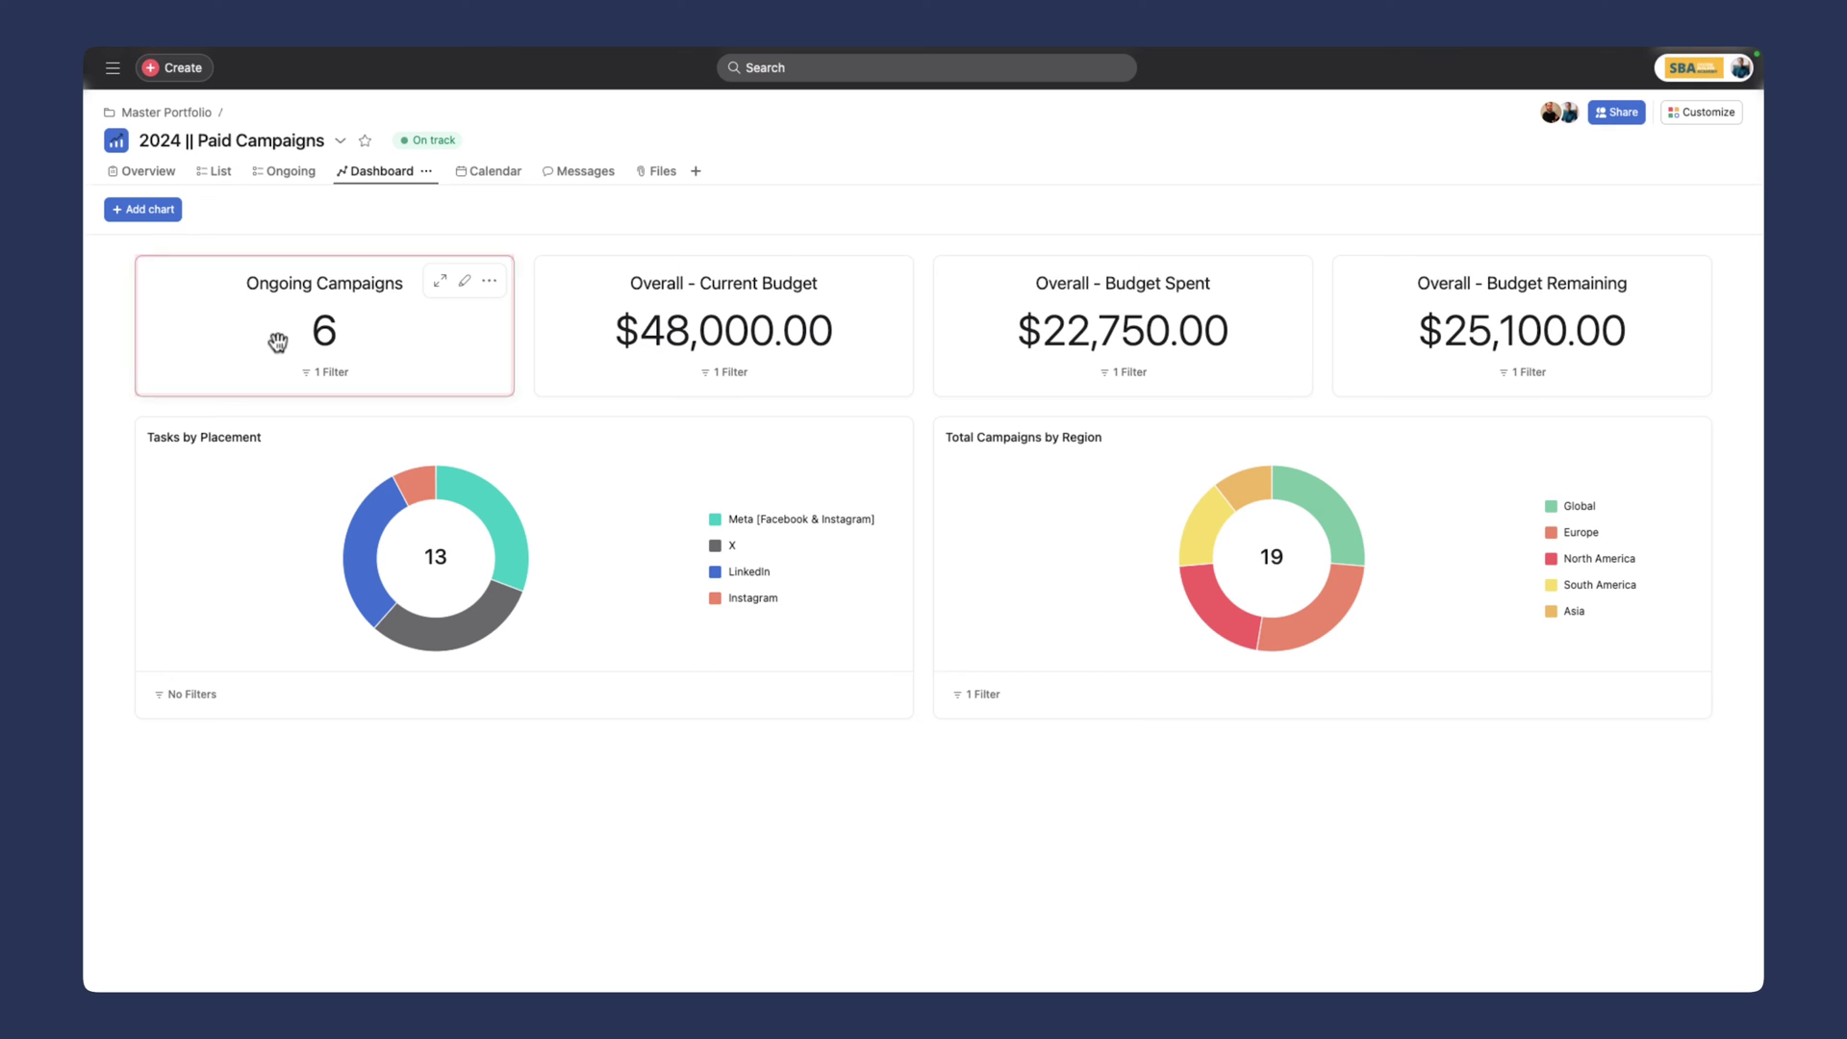
pyautogui.click(466, 283)
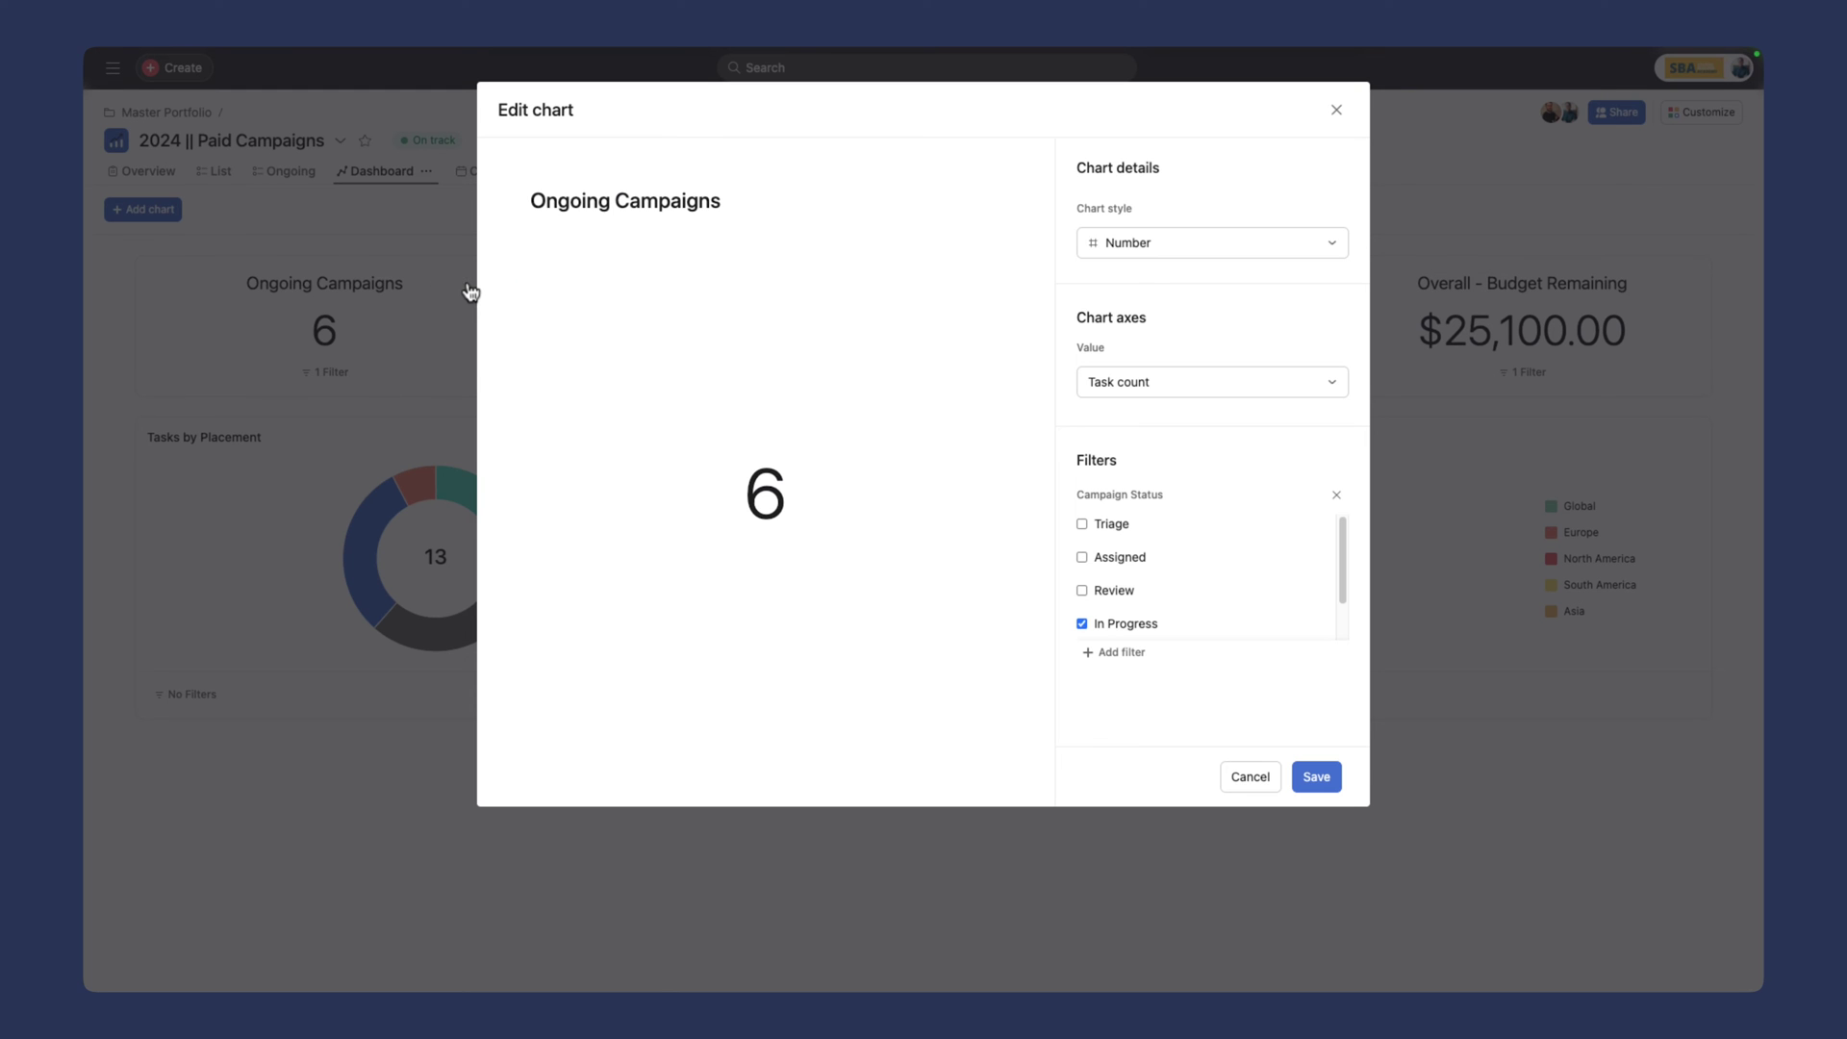
pyautogui.click(1118, 652)
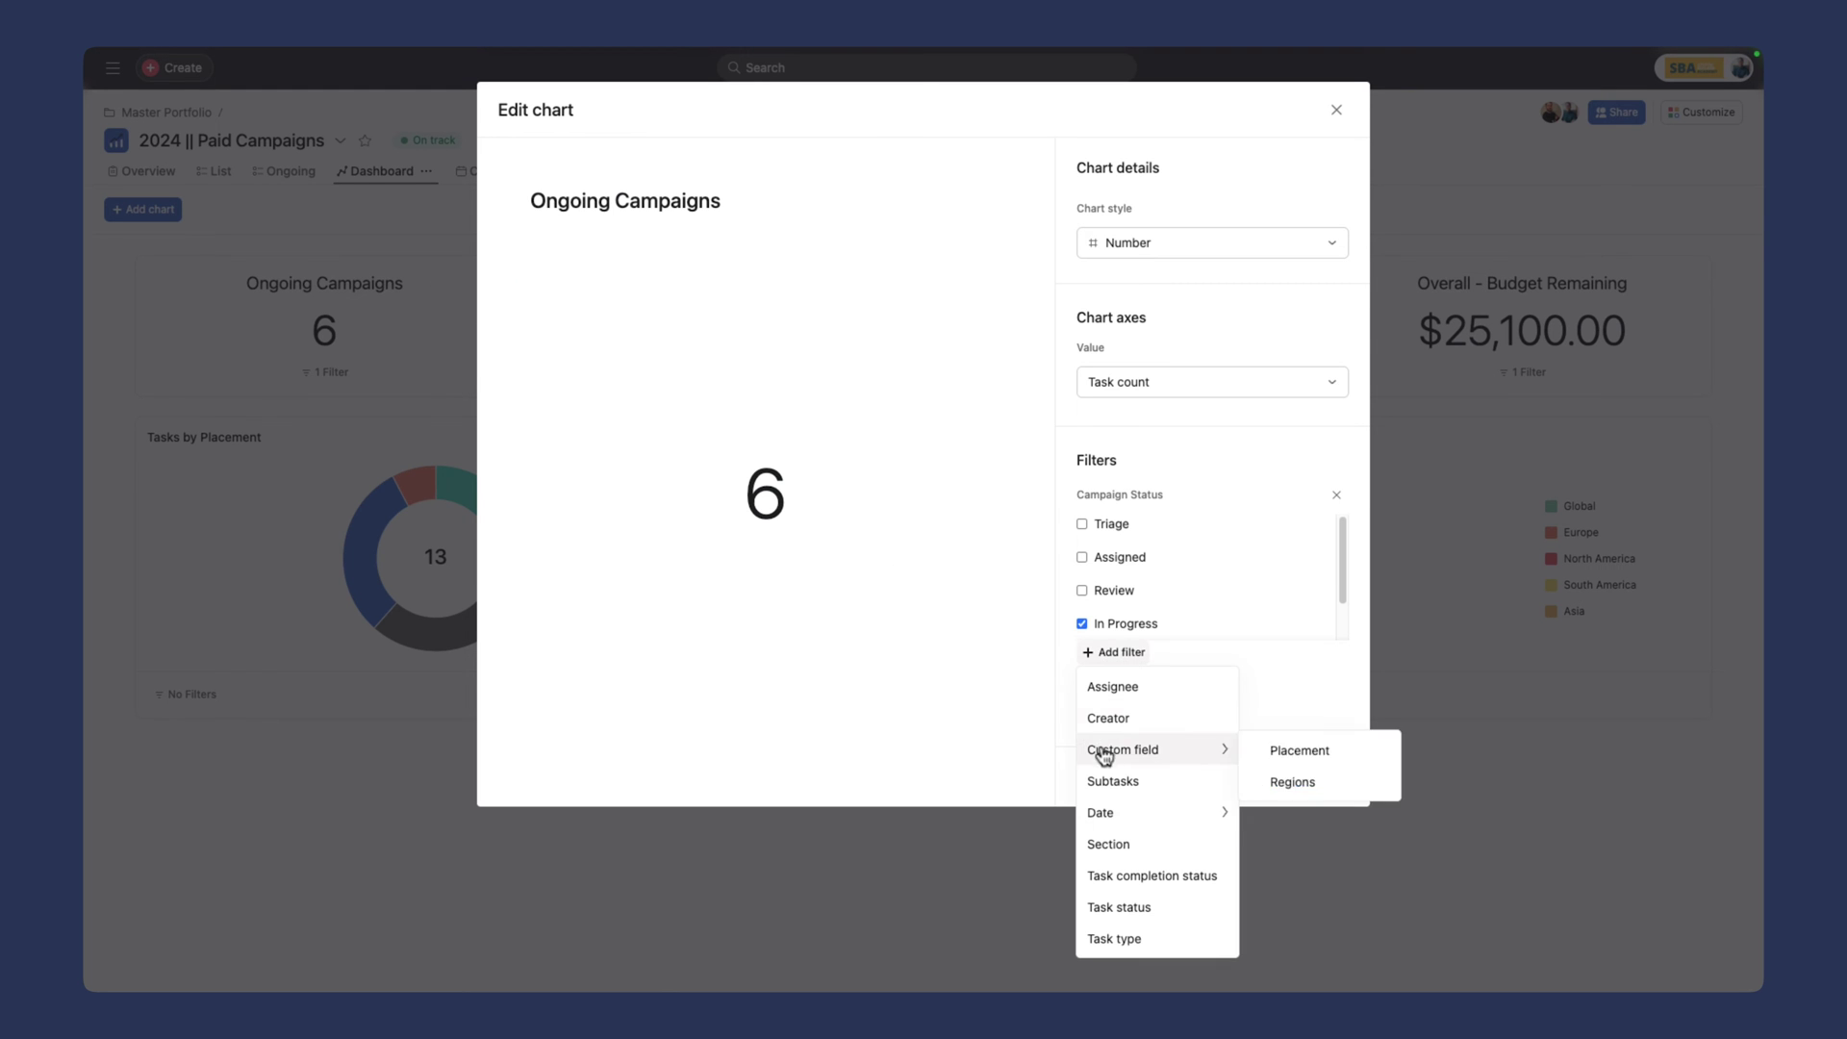
pyautogui.click(956, 677)
pyautogui.click(1239, 778)
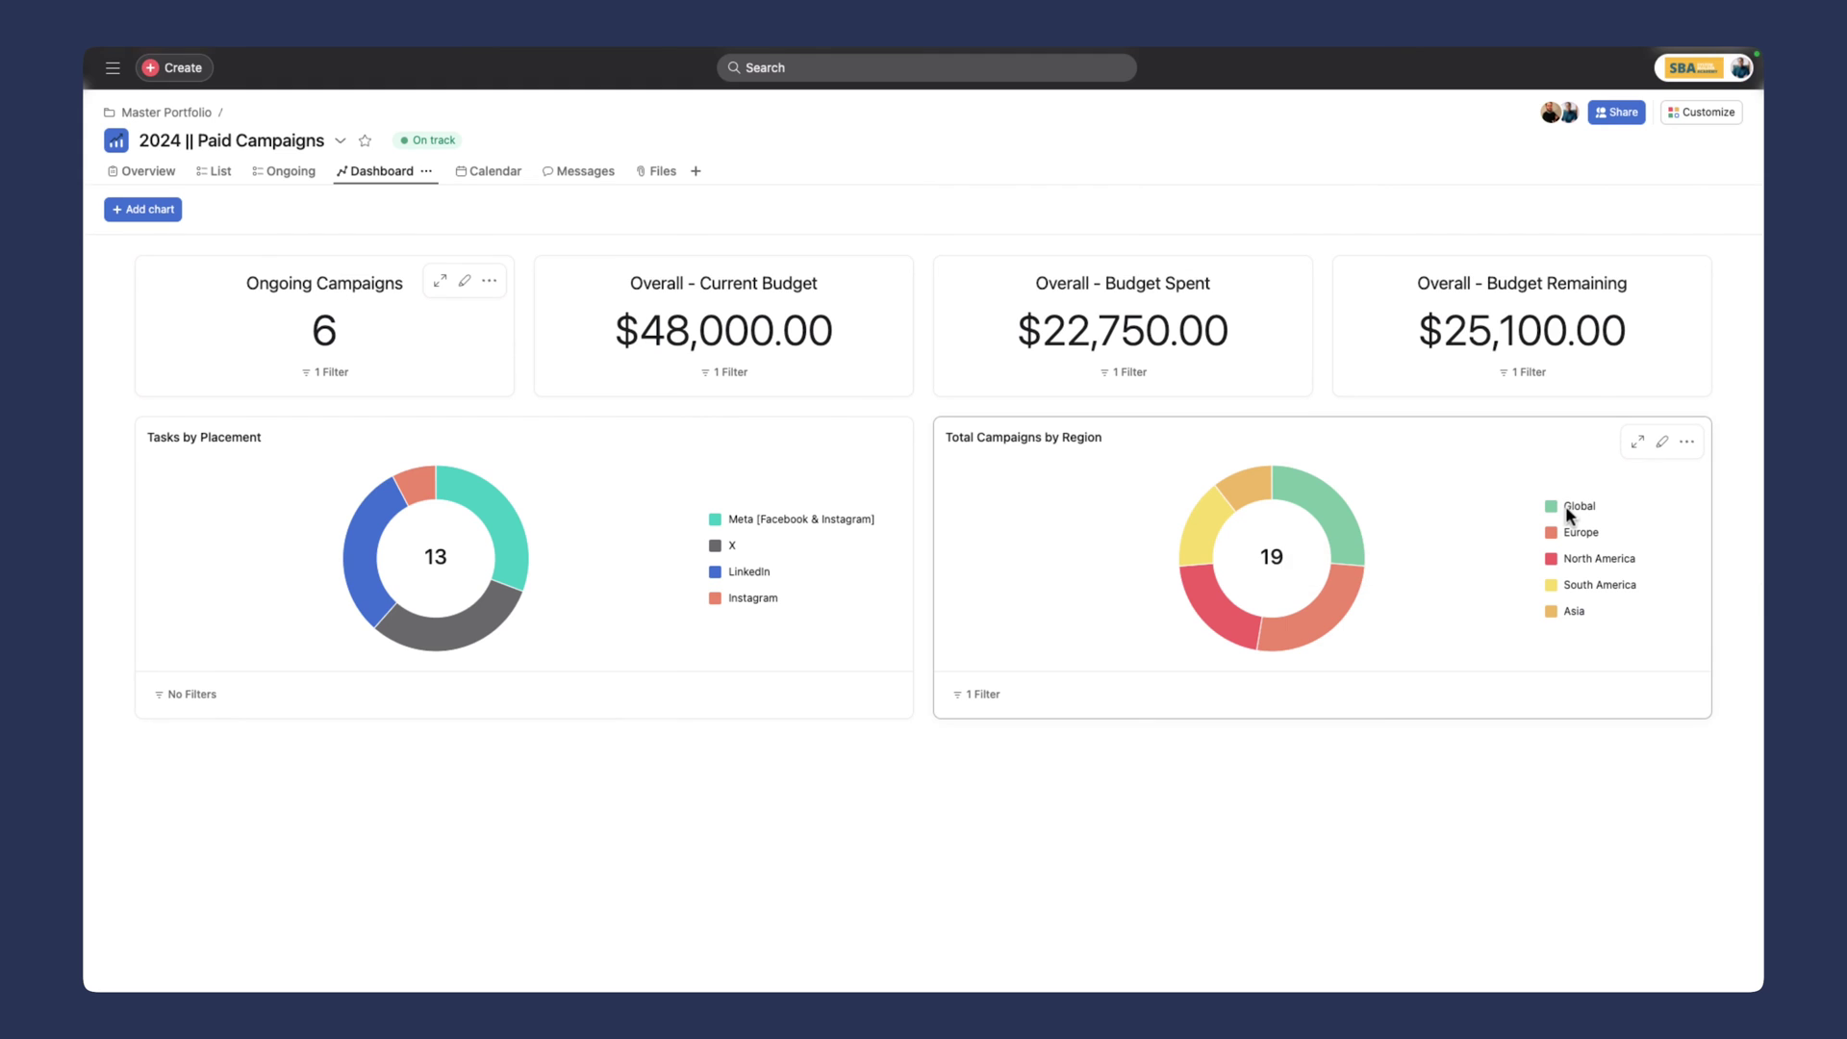
pyautogui.click(221, 172)
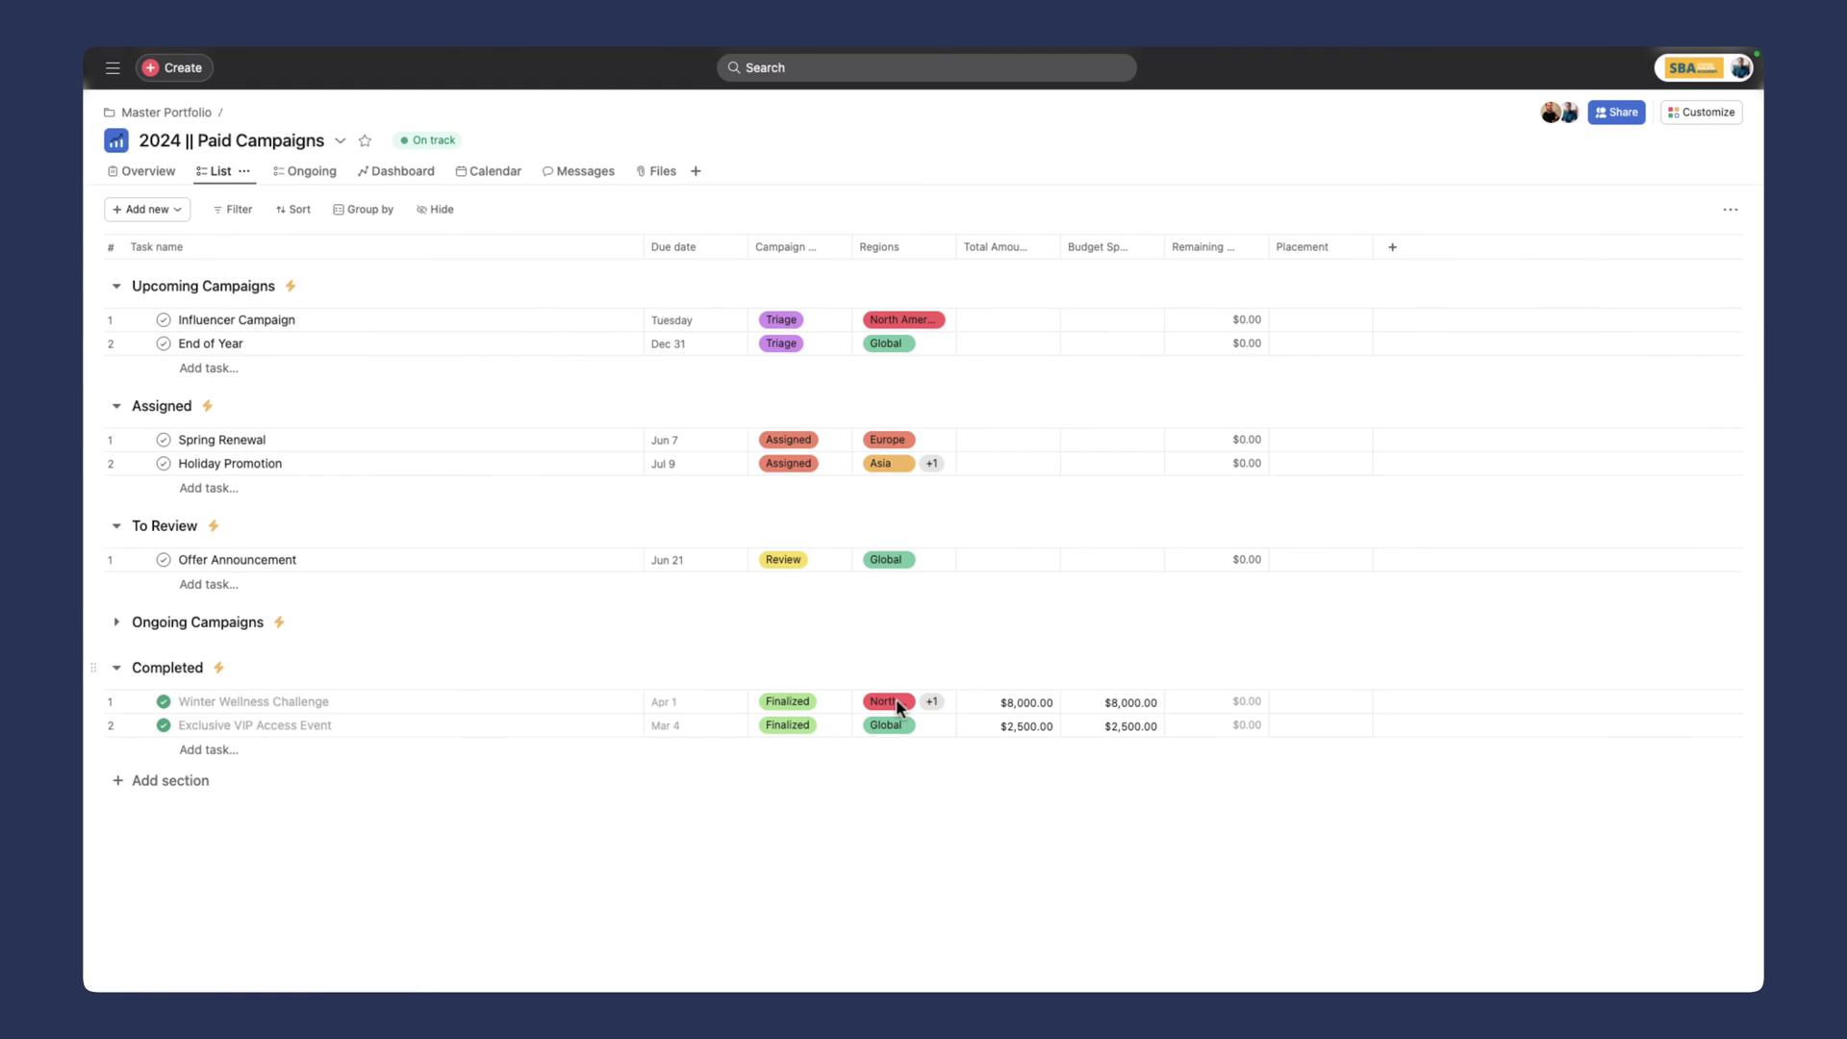
pyautogui.click(386, 183)
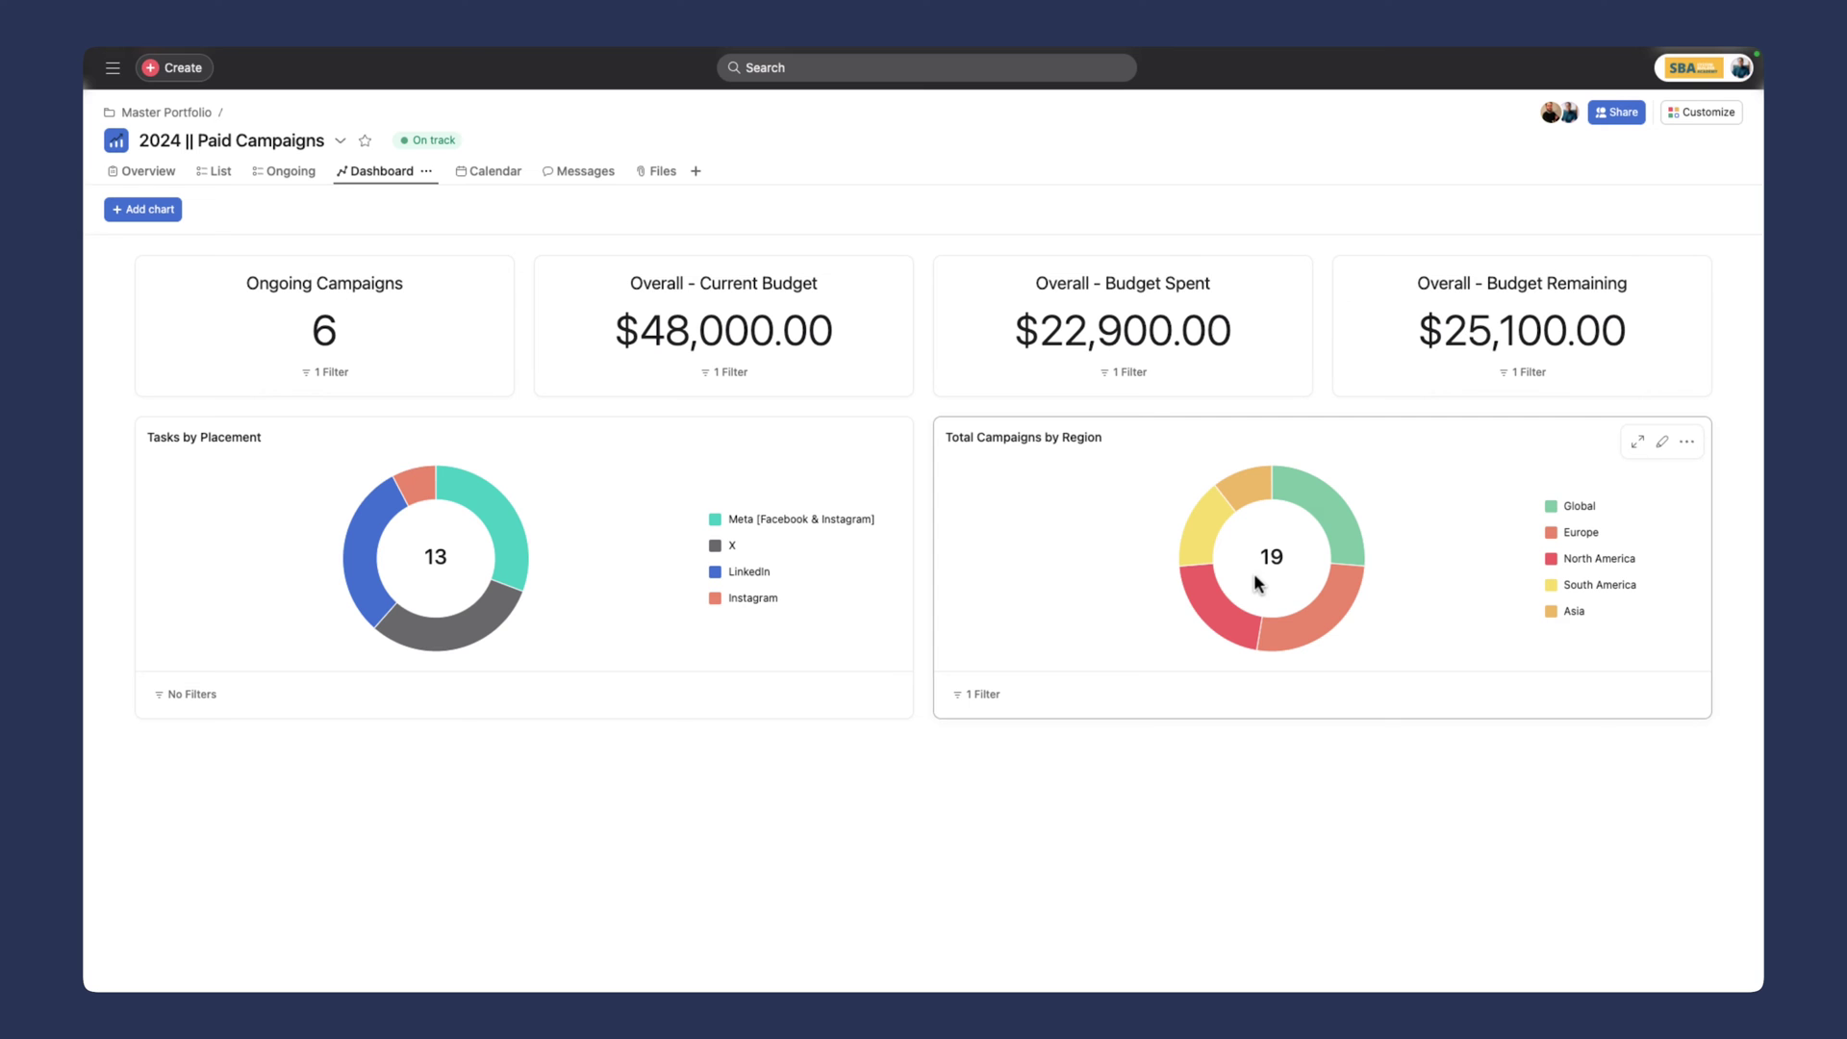
# Step: Open the Social Media Requests form preview from the project's Customize panel
pyautogui.click(170, 113)
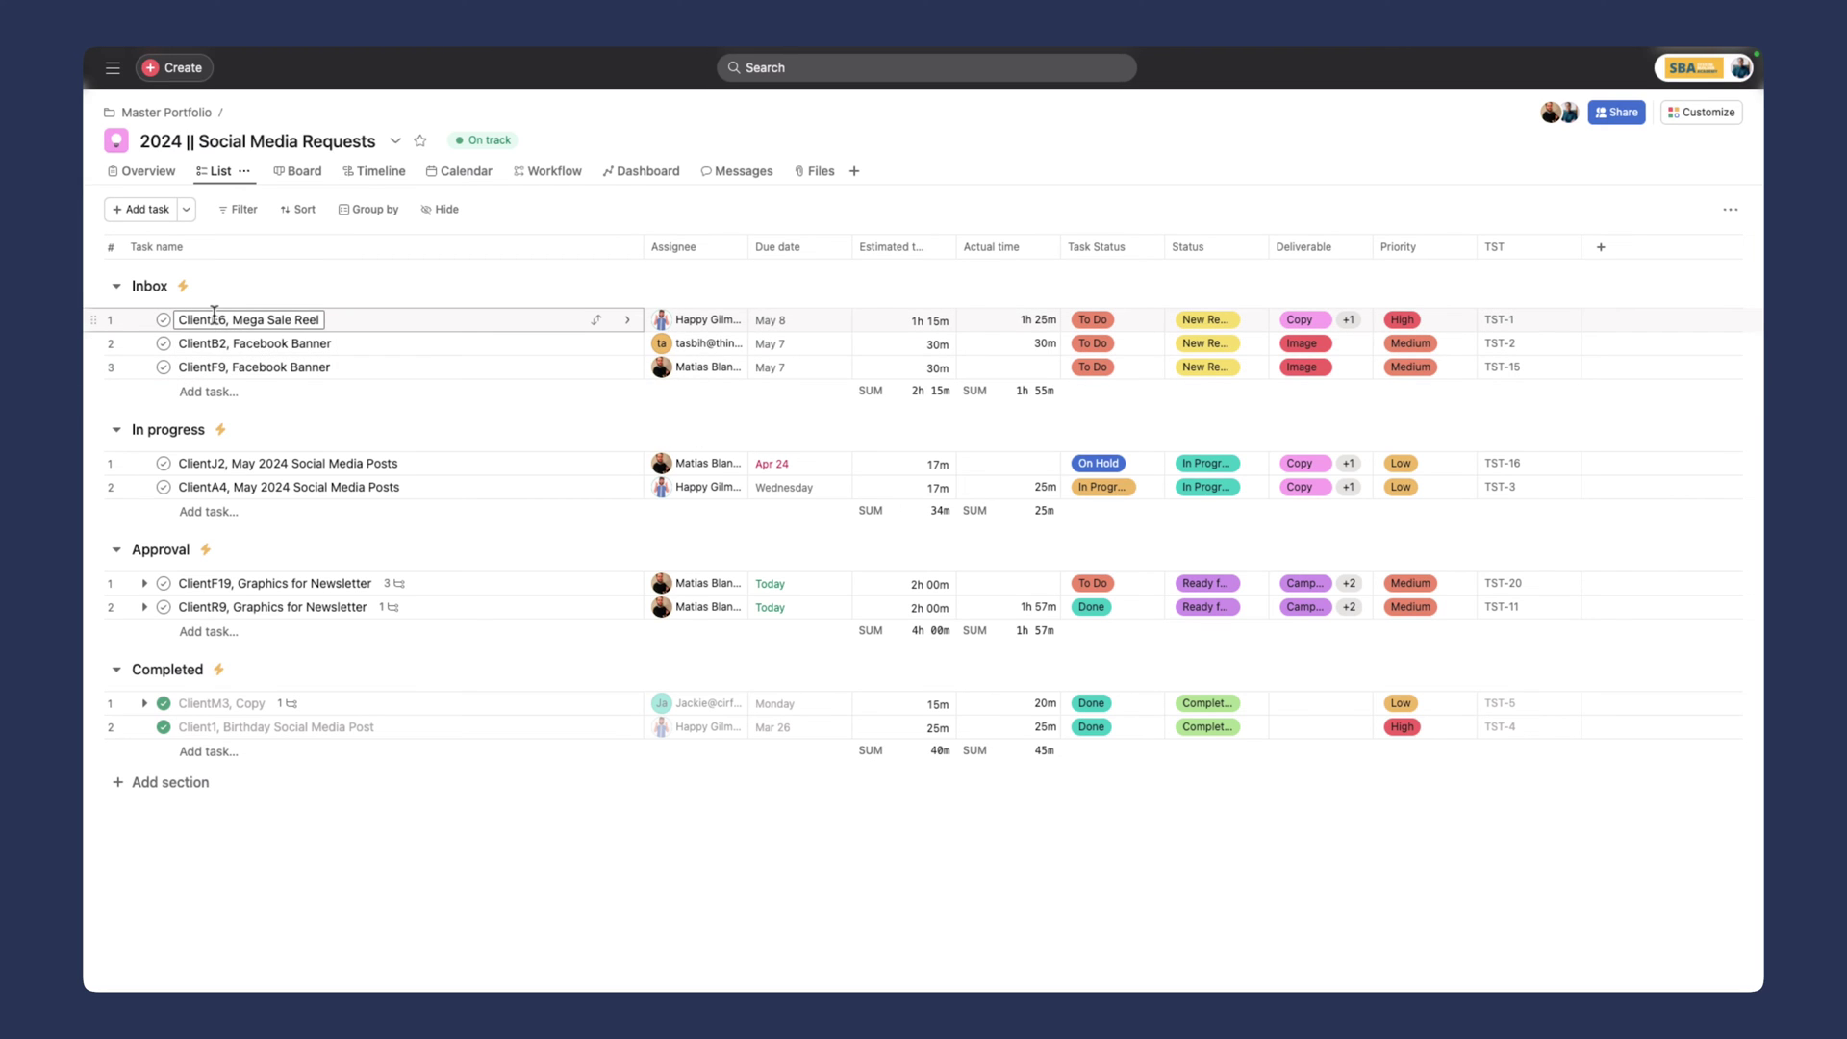
pyautogui.click(1709, 113)
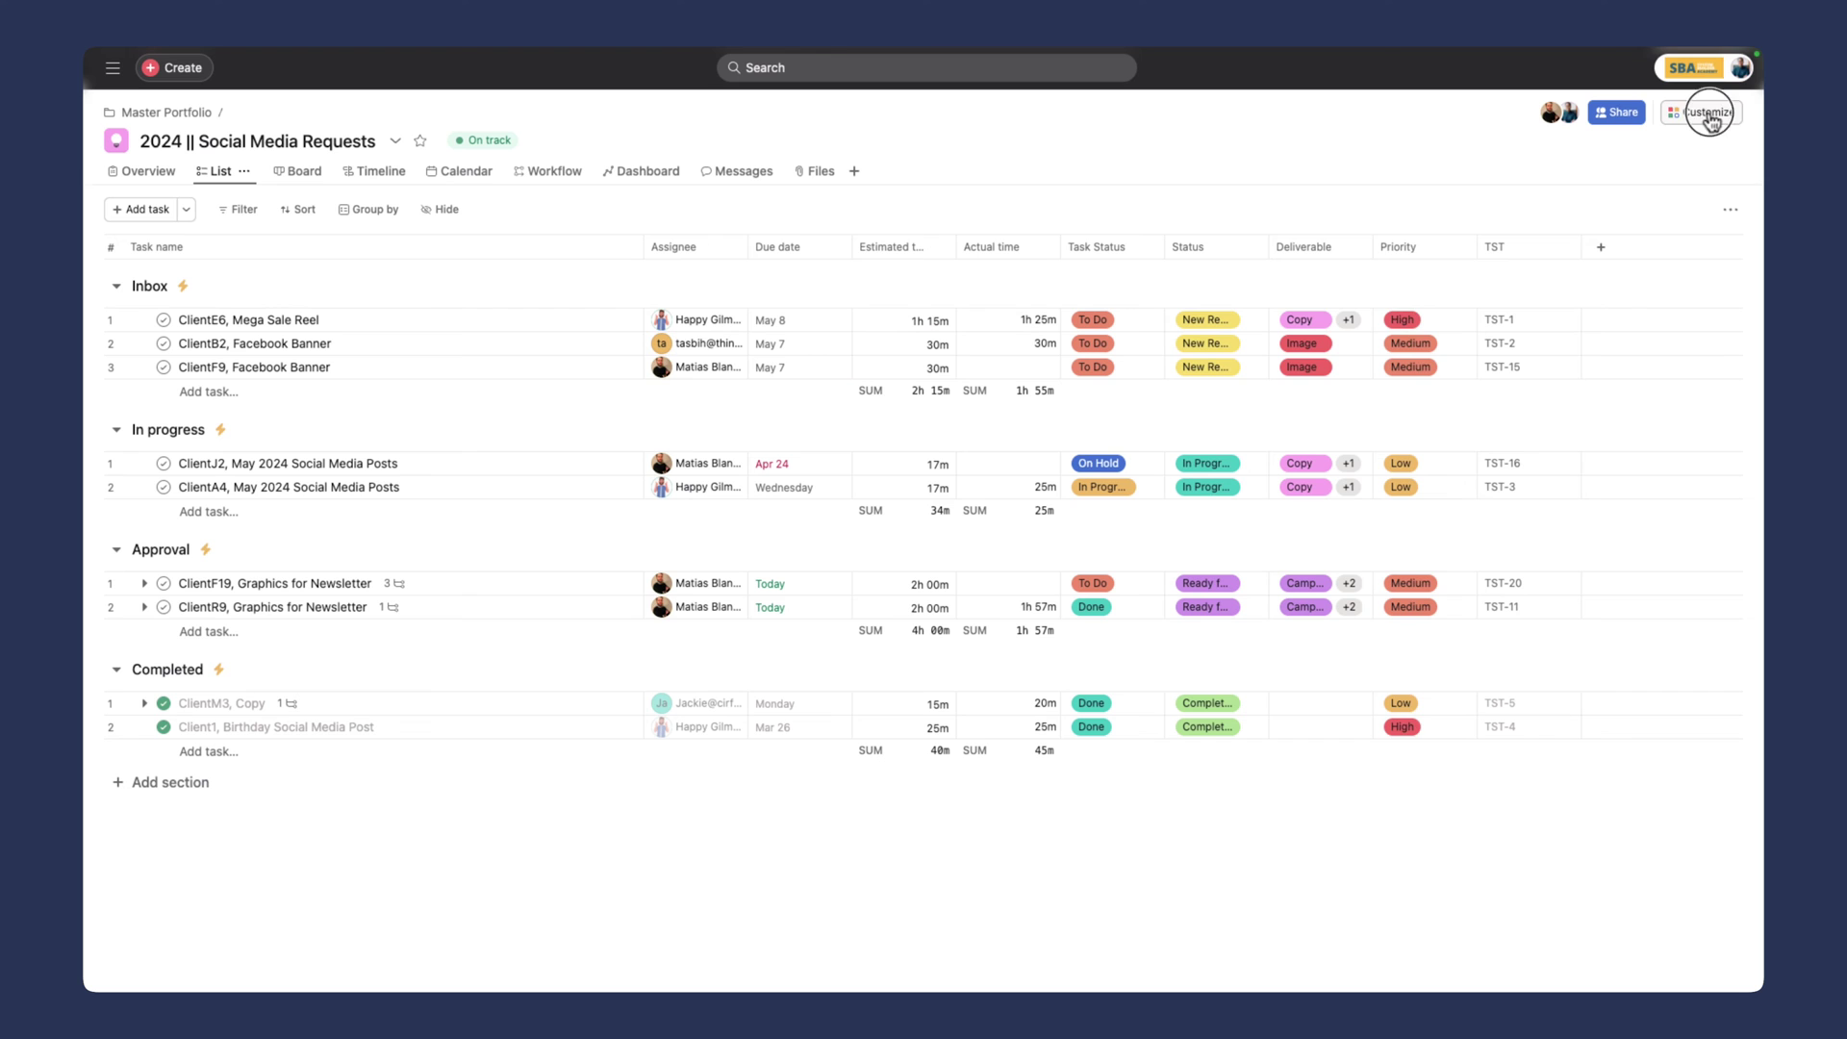
pyautogui.click(1399, 639)
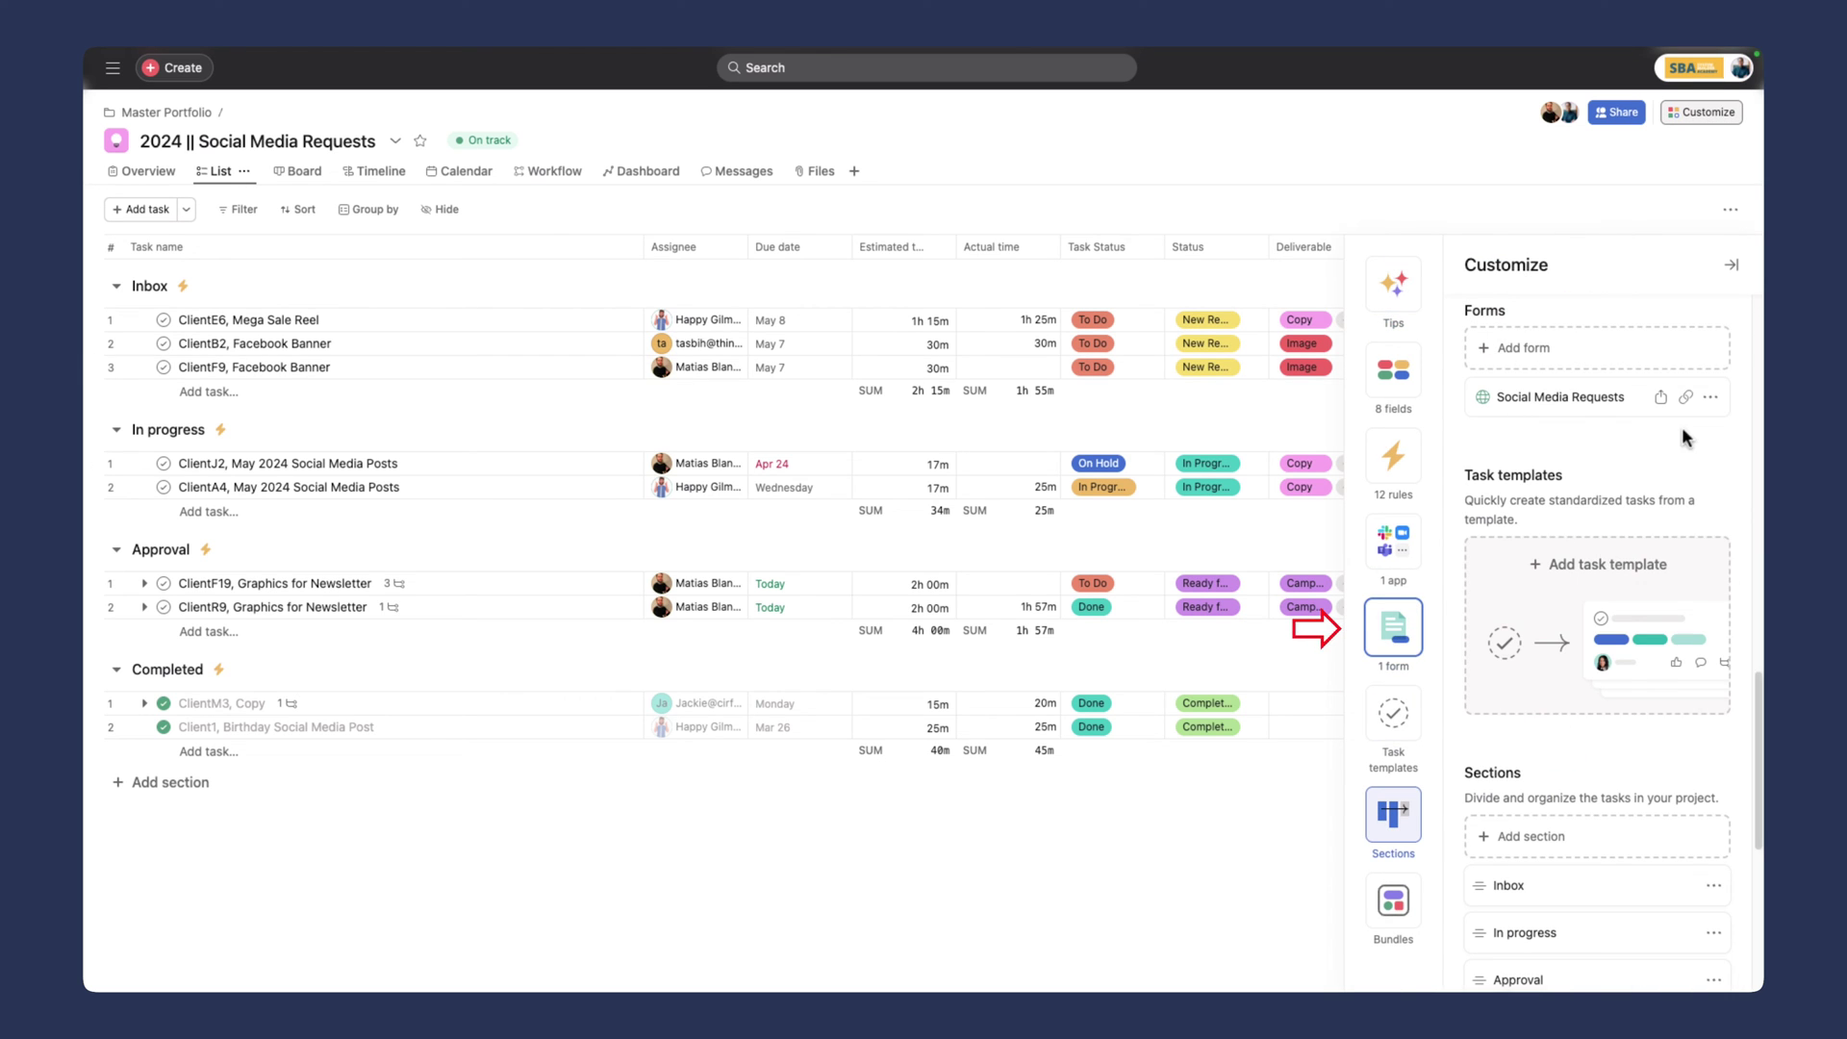
pyautogui.click(1709, 397)
pyautogui.click(1642, 466)
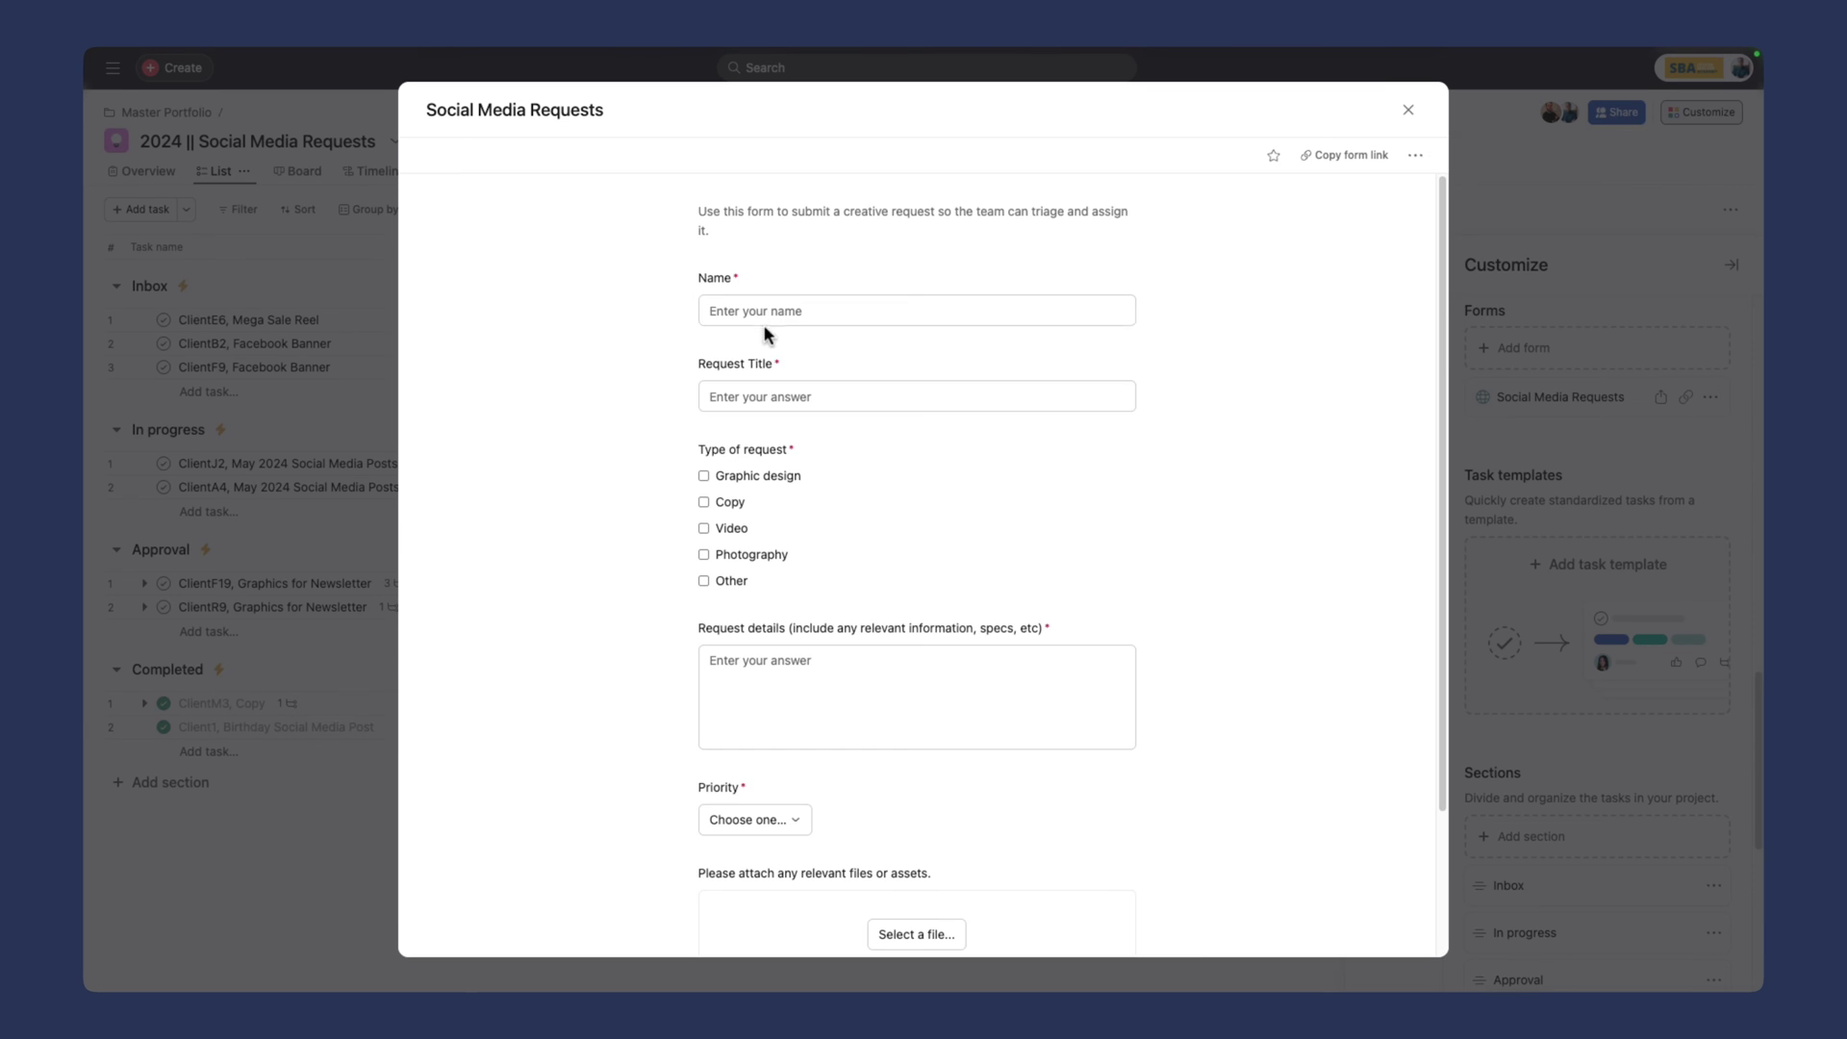
# Step: Enter the requester's name, title 'Need images for new post', and request type Graphic design
pyautogui.click(763, 310)
pyautogui.write('Michael Scott')
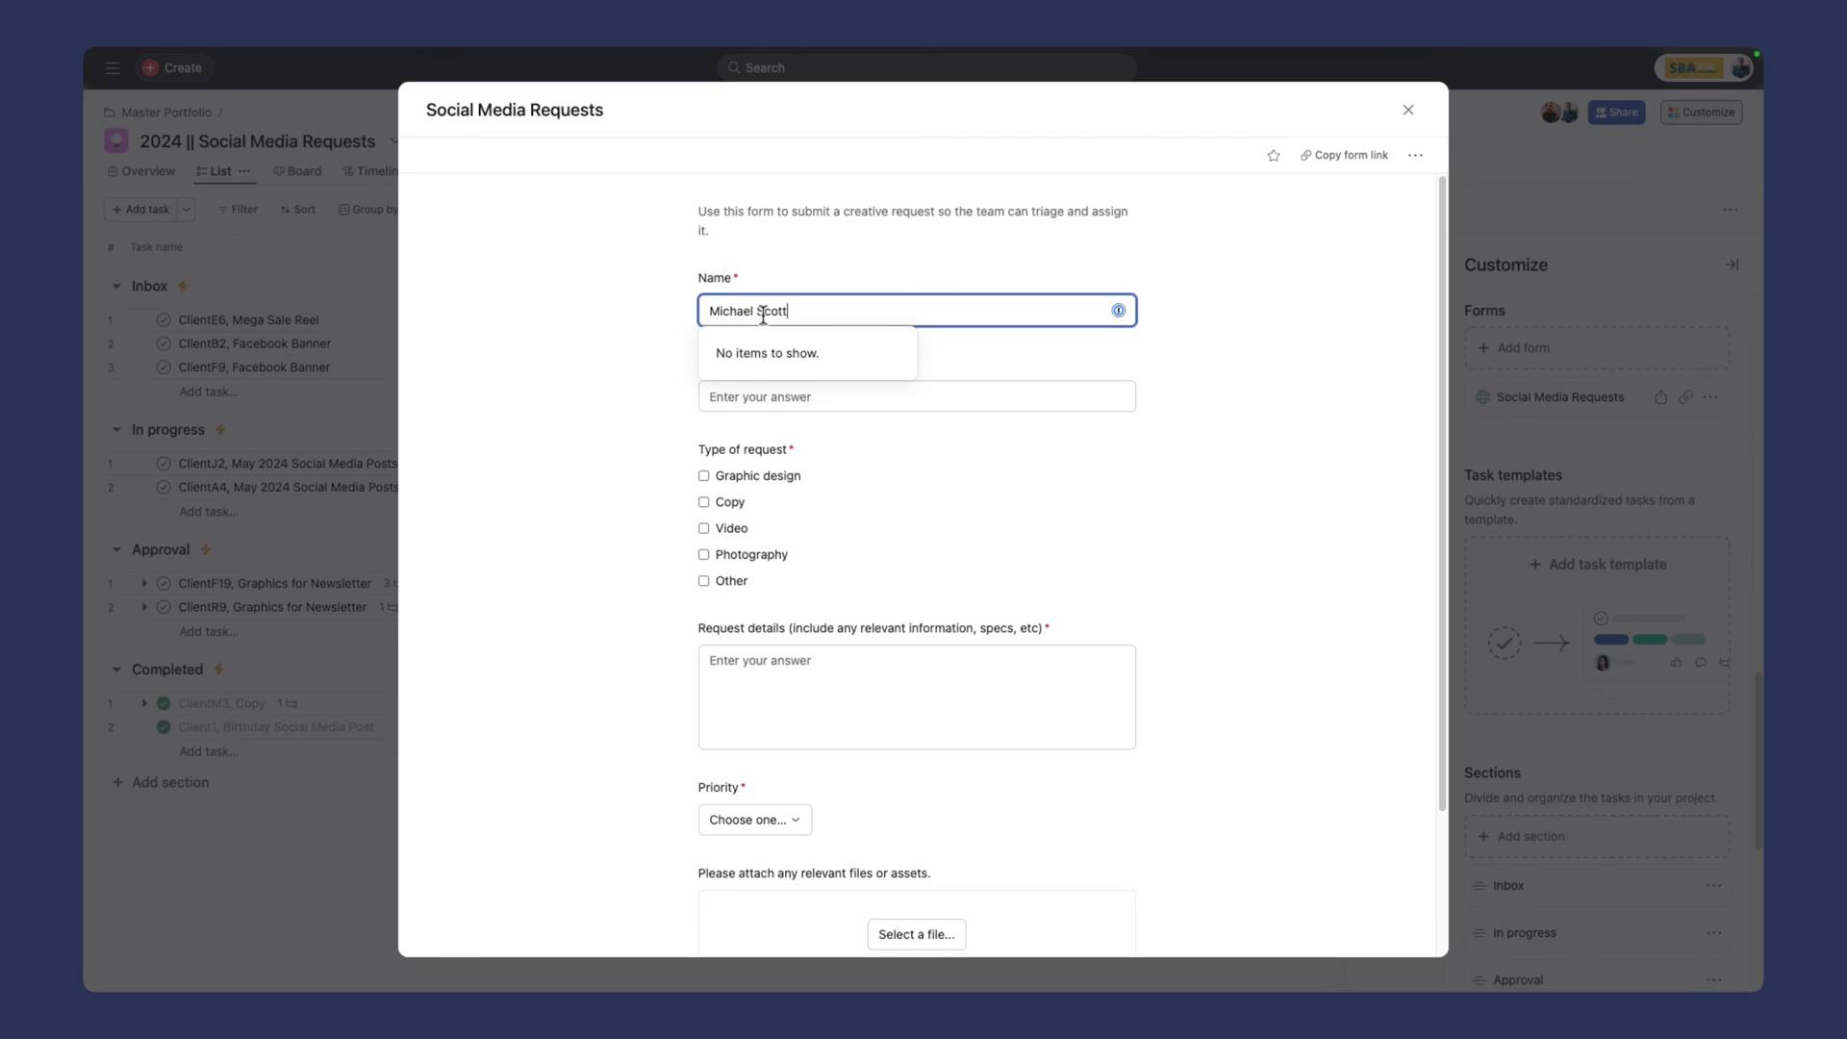
pyautogui.click(771, 372)
pyautogui.click(781, 398)
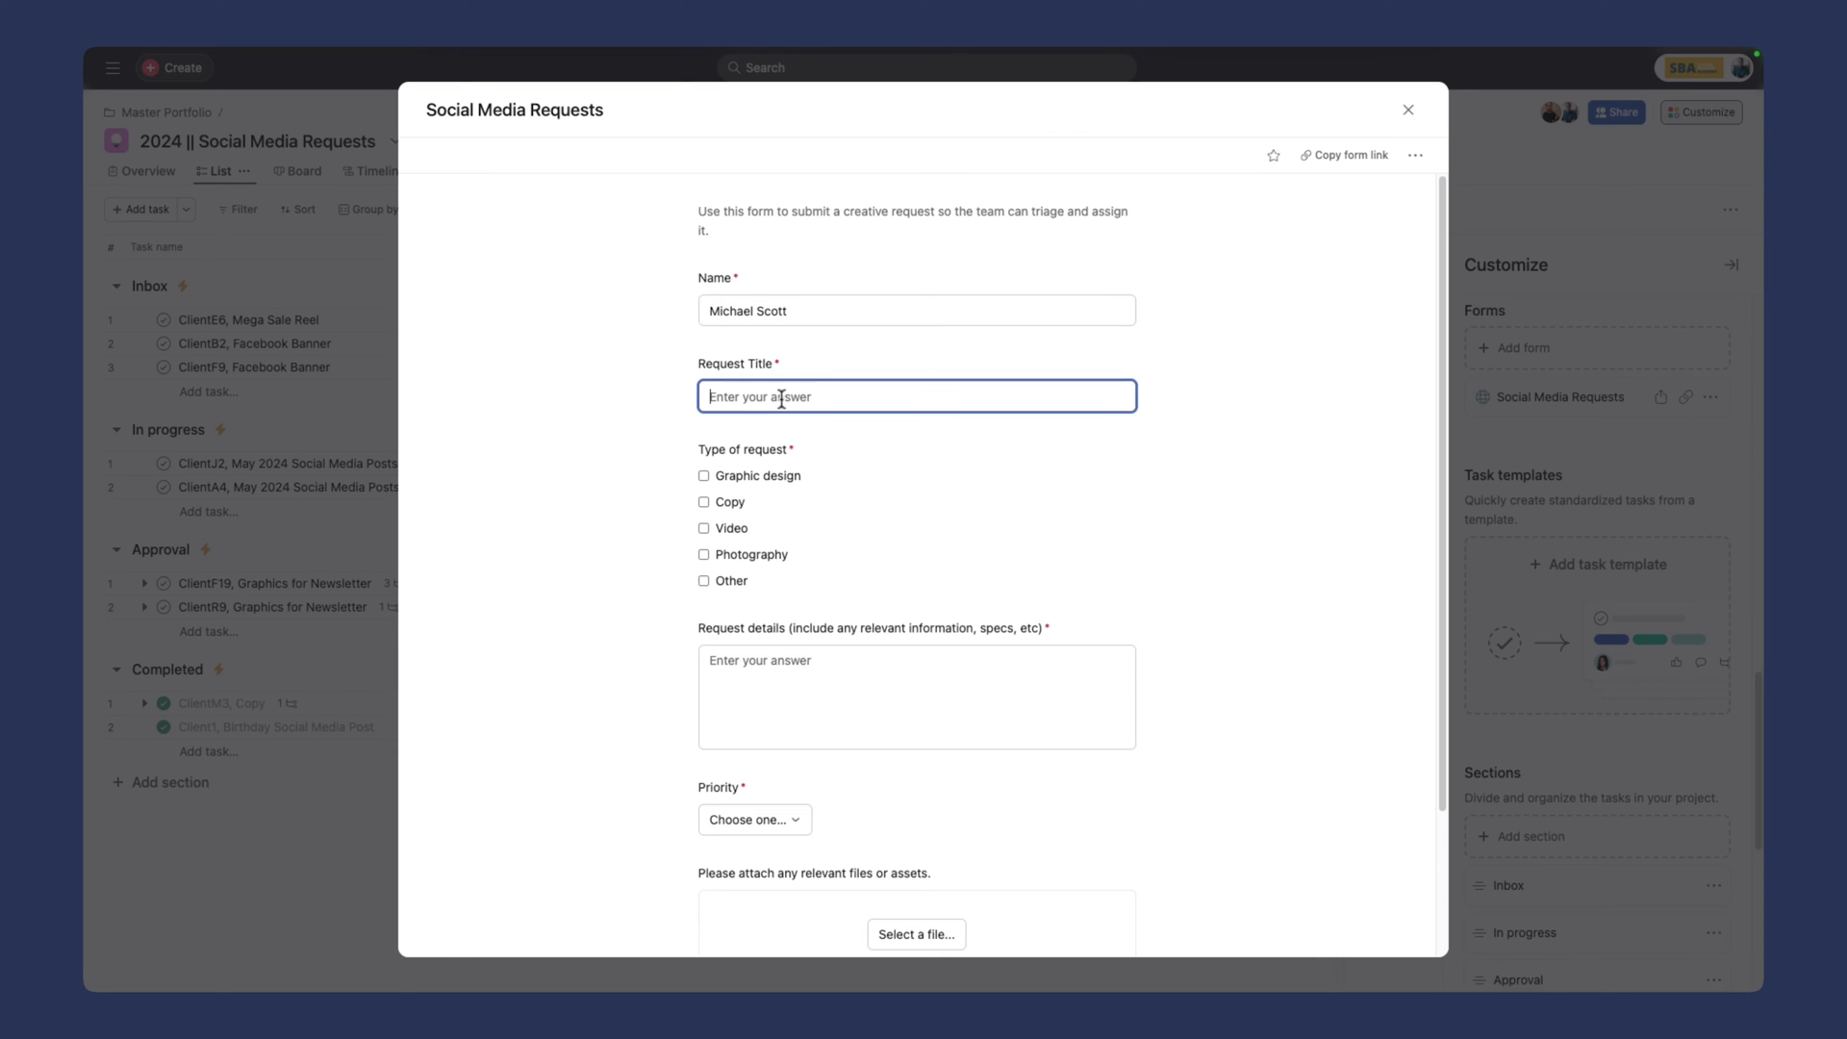
pyautogui.write('Need images for new post')
pyautogui.click(702, 476)
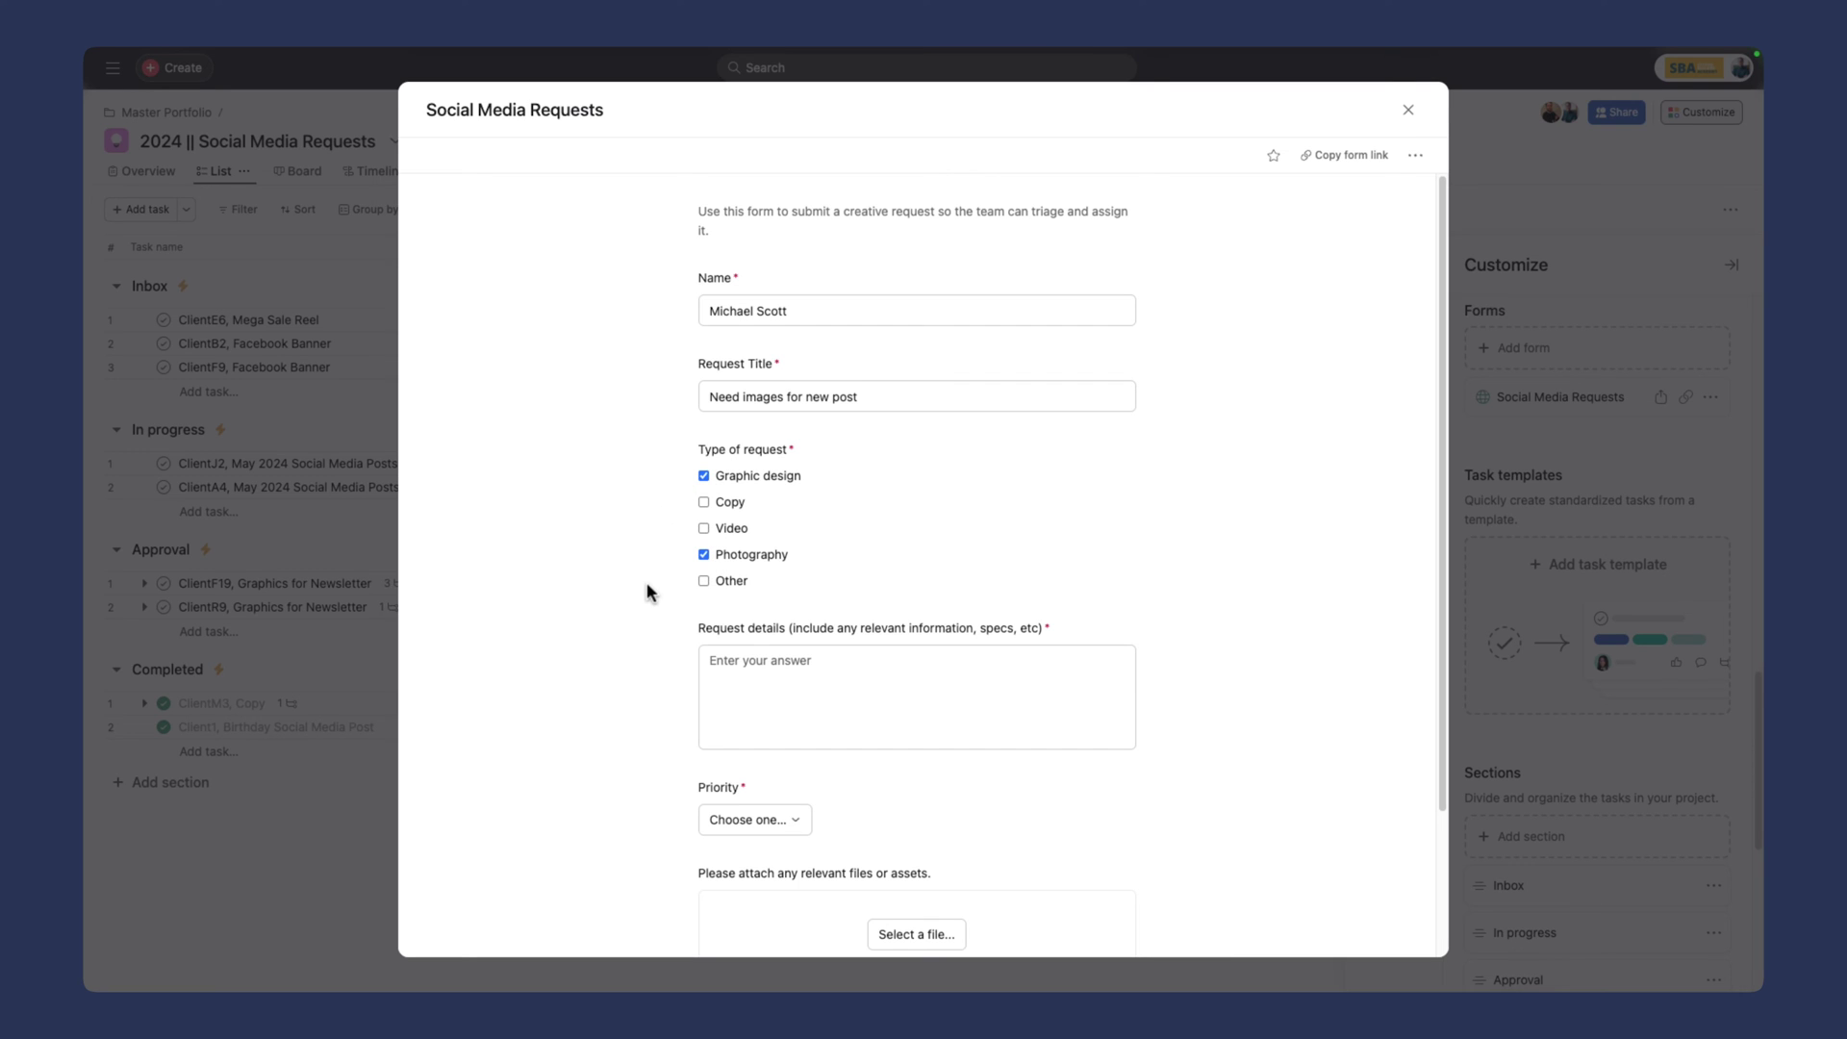
# Step: Add the request details, set priority to High, and submit the form
pyautogui.click(799, 674)
pyautogui.write('These are request details')
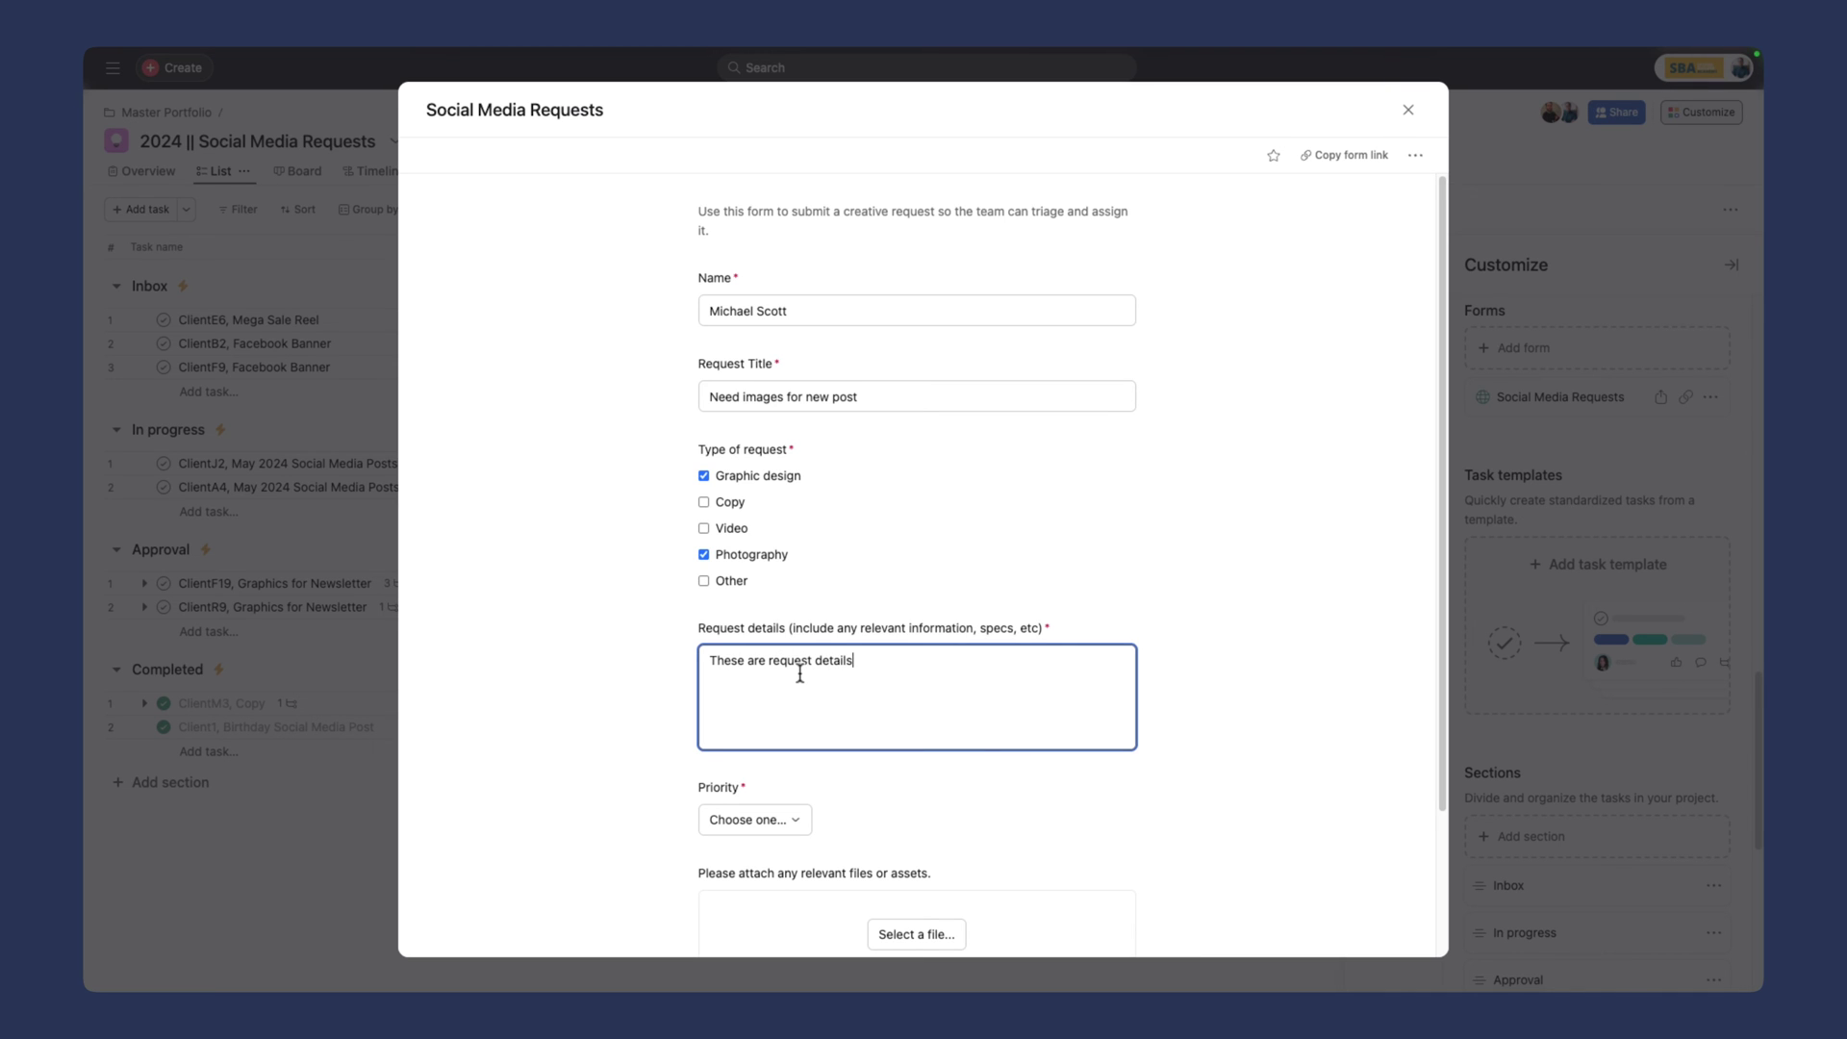
pyautogui.click(735, 824)
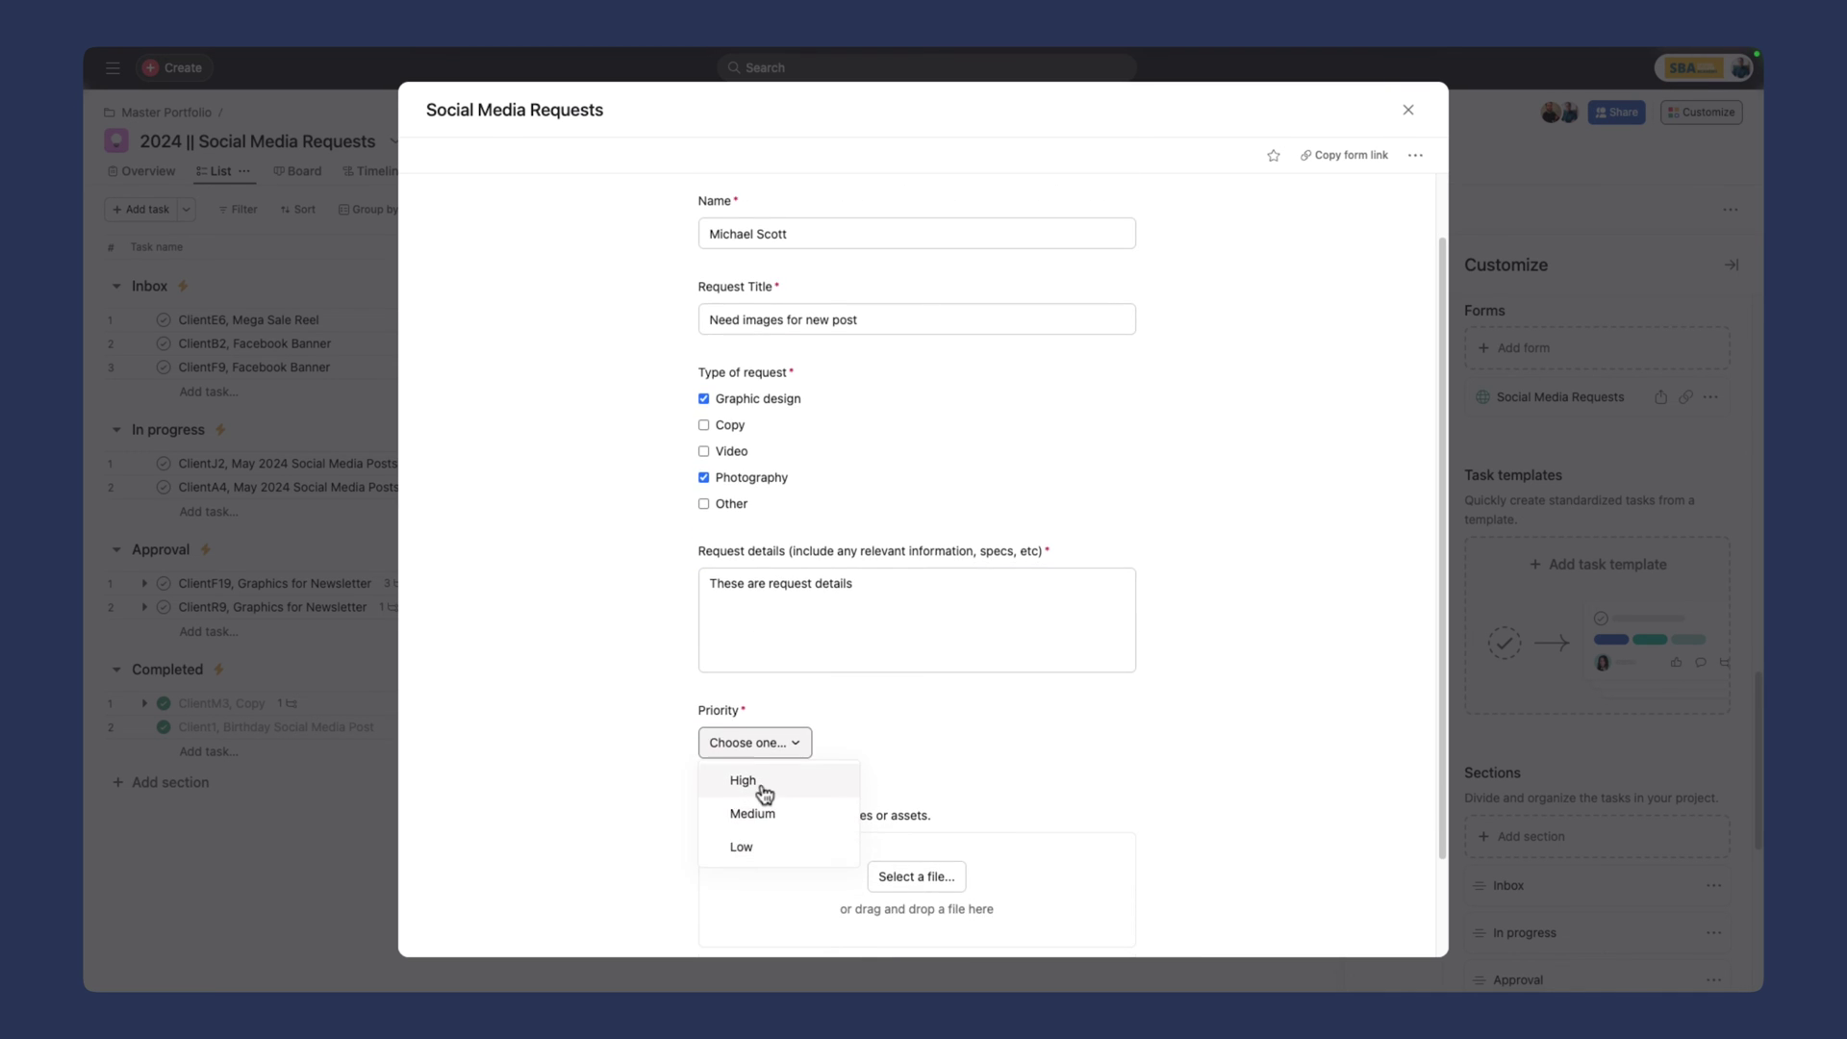
pyautogui.click(760, 790)
pyautogui.scroll(-2, 613, 746)
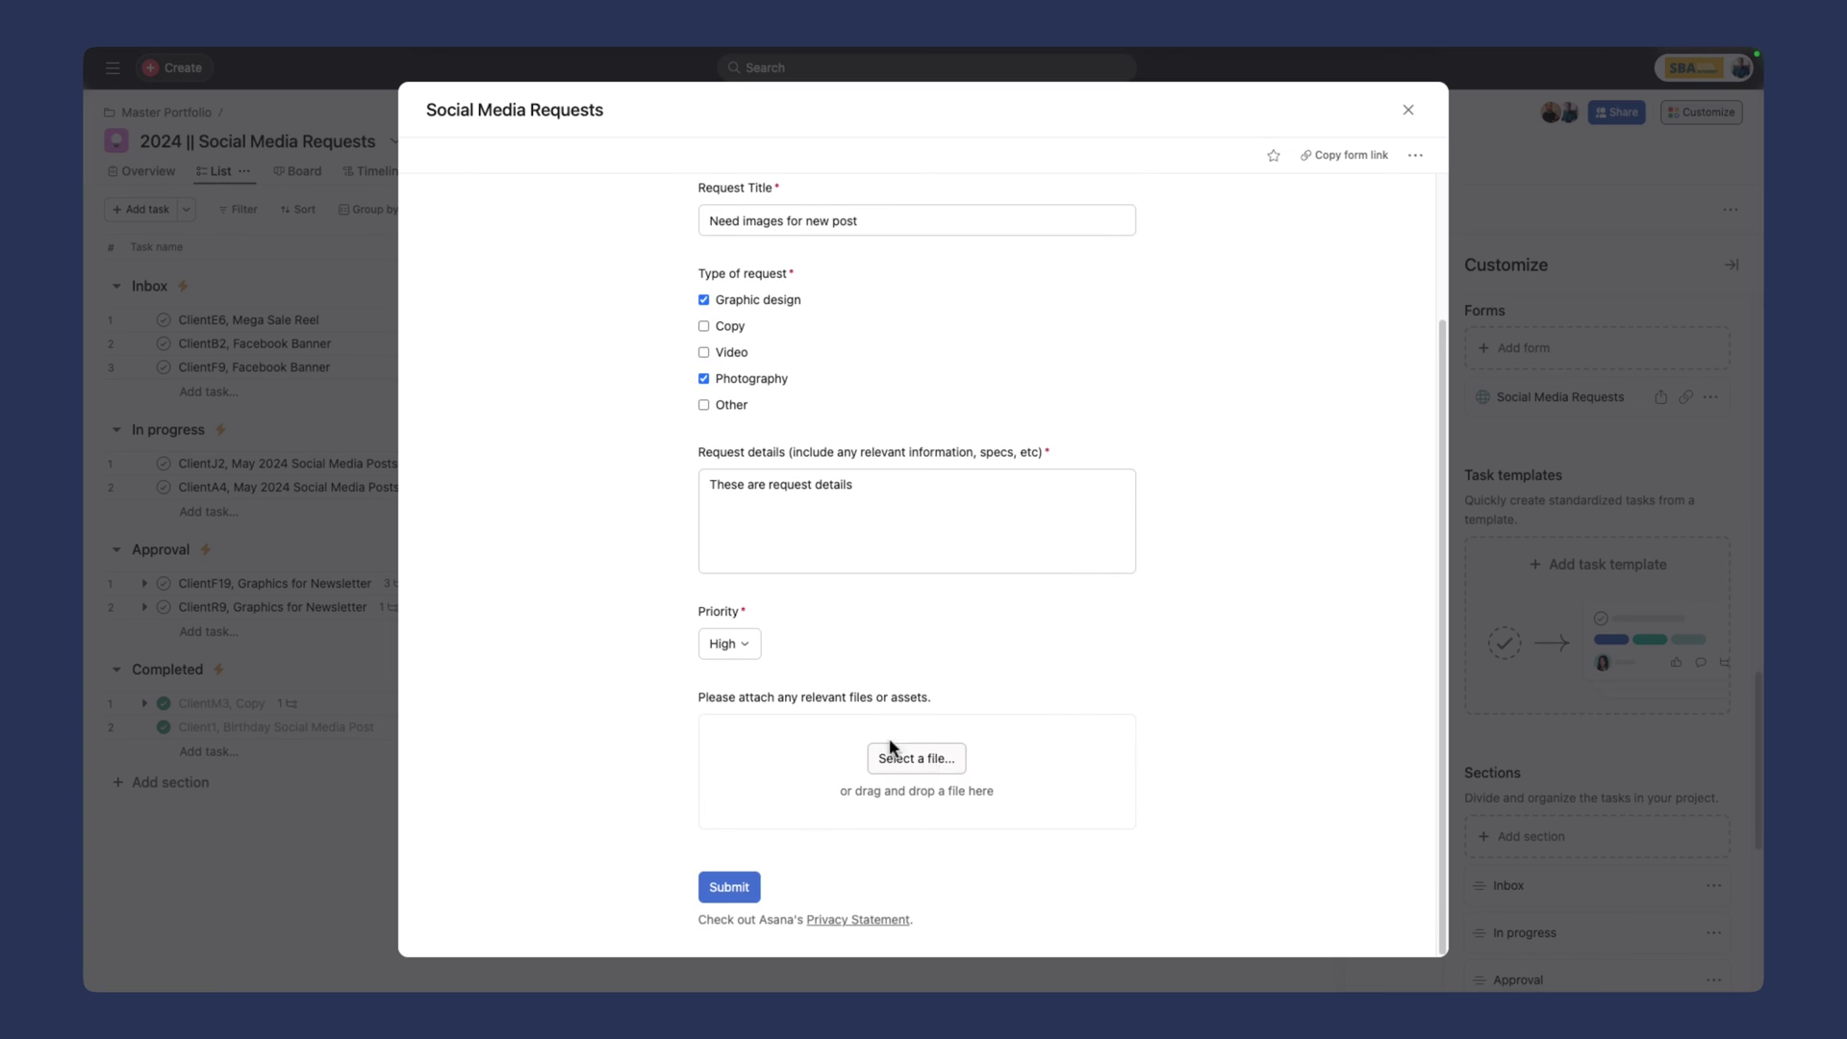
pyautogui.click(721, 897)
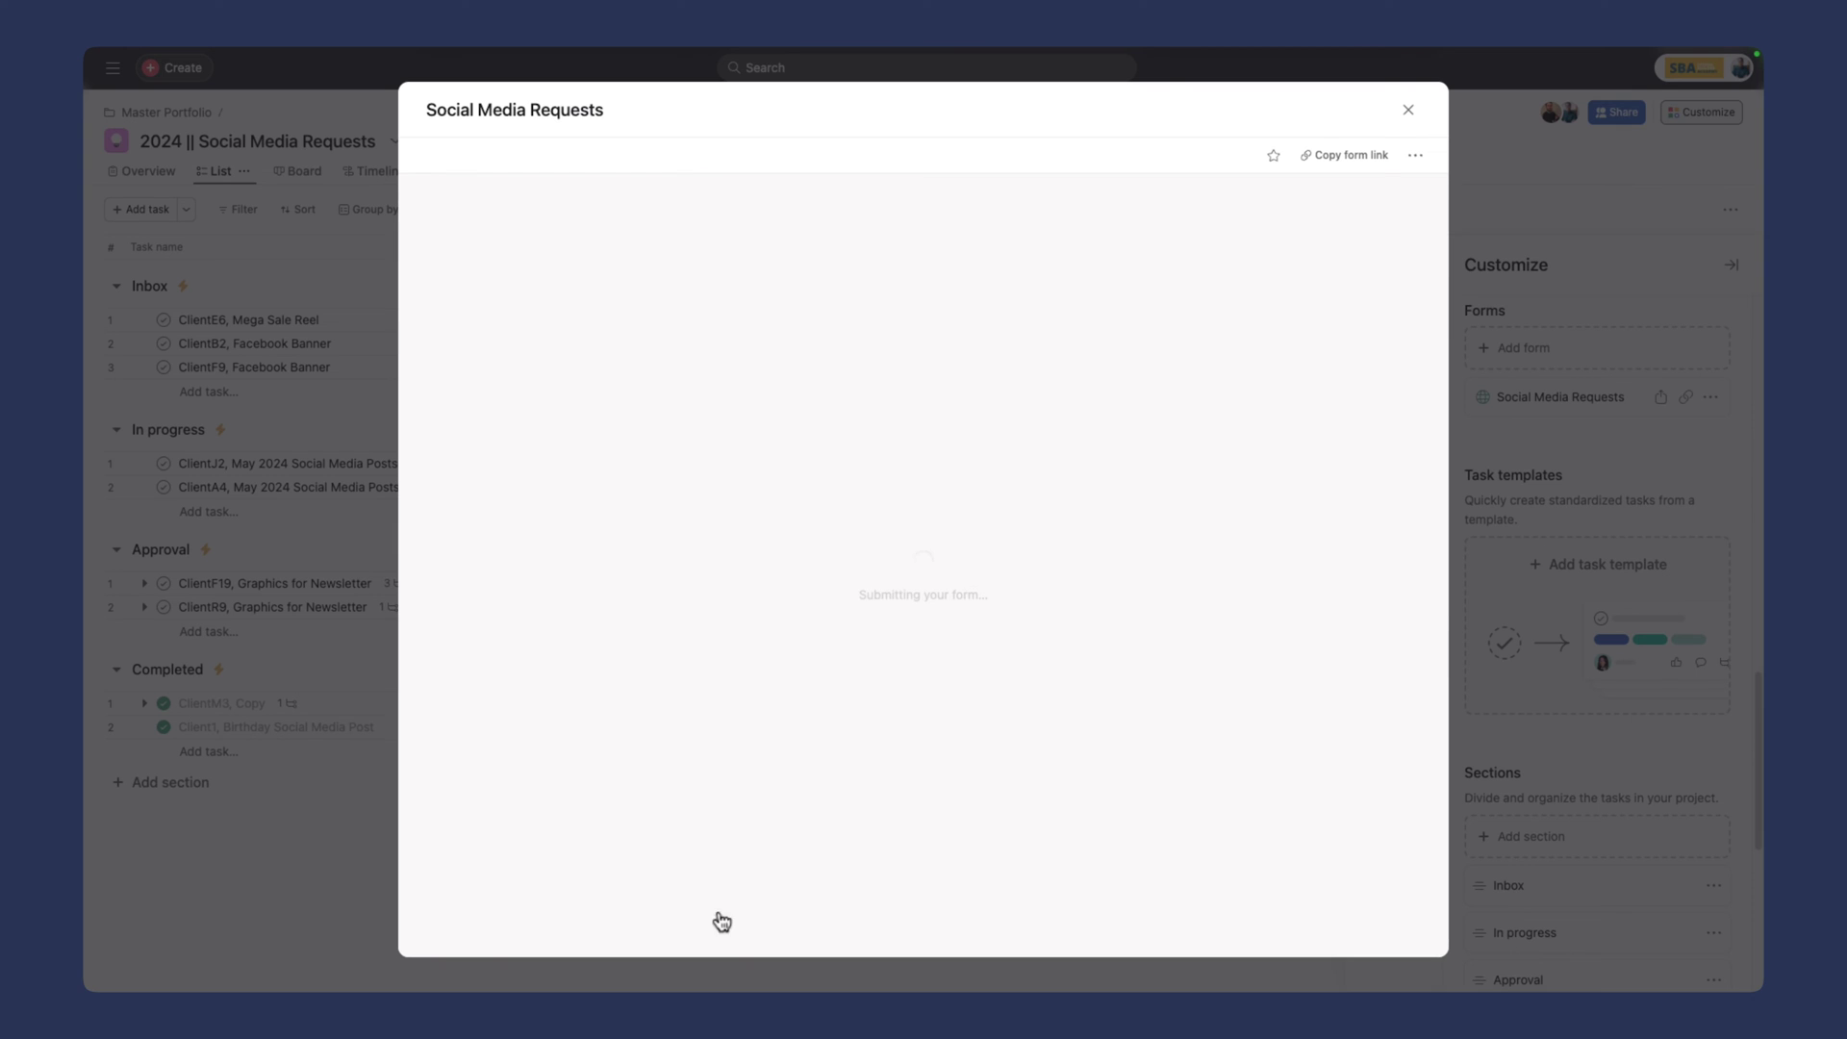
# Step: Assign the new request to a teammate and move it into In progress
pyautogui.click(1408, 110)
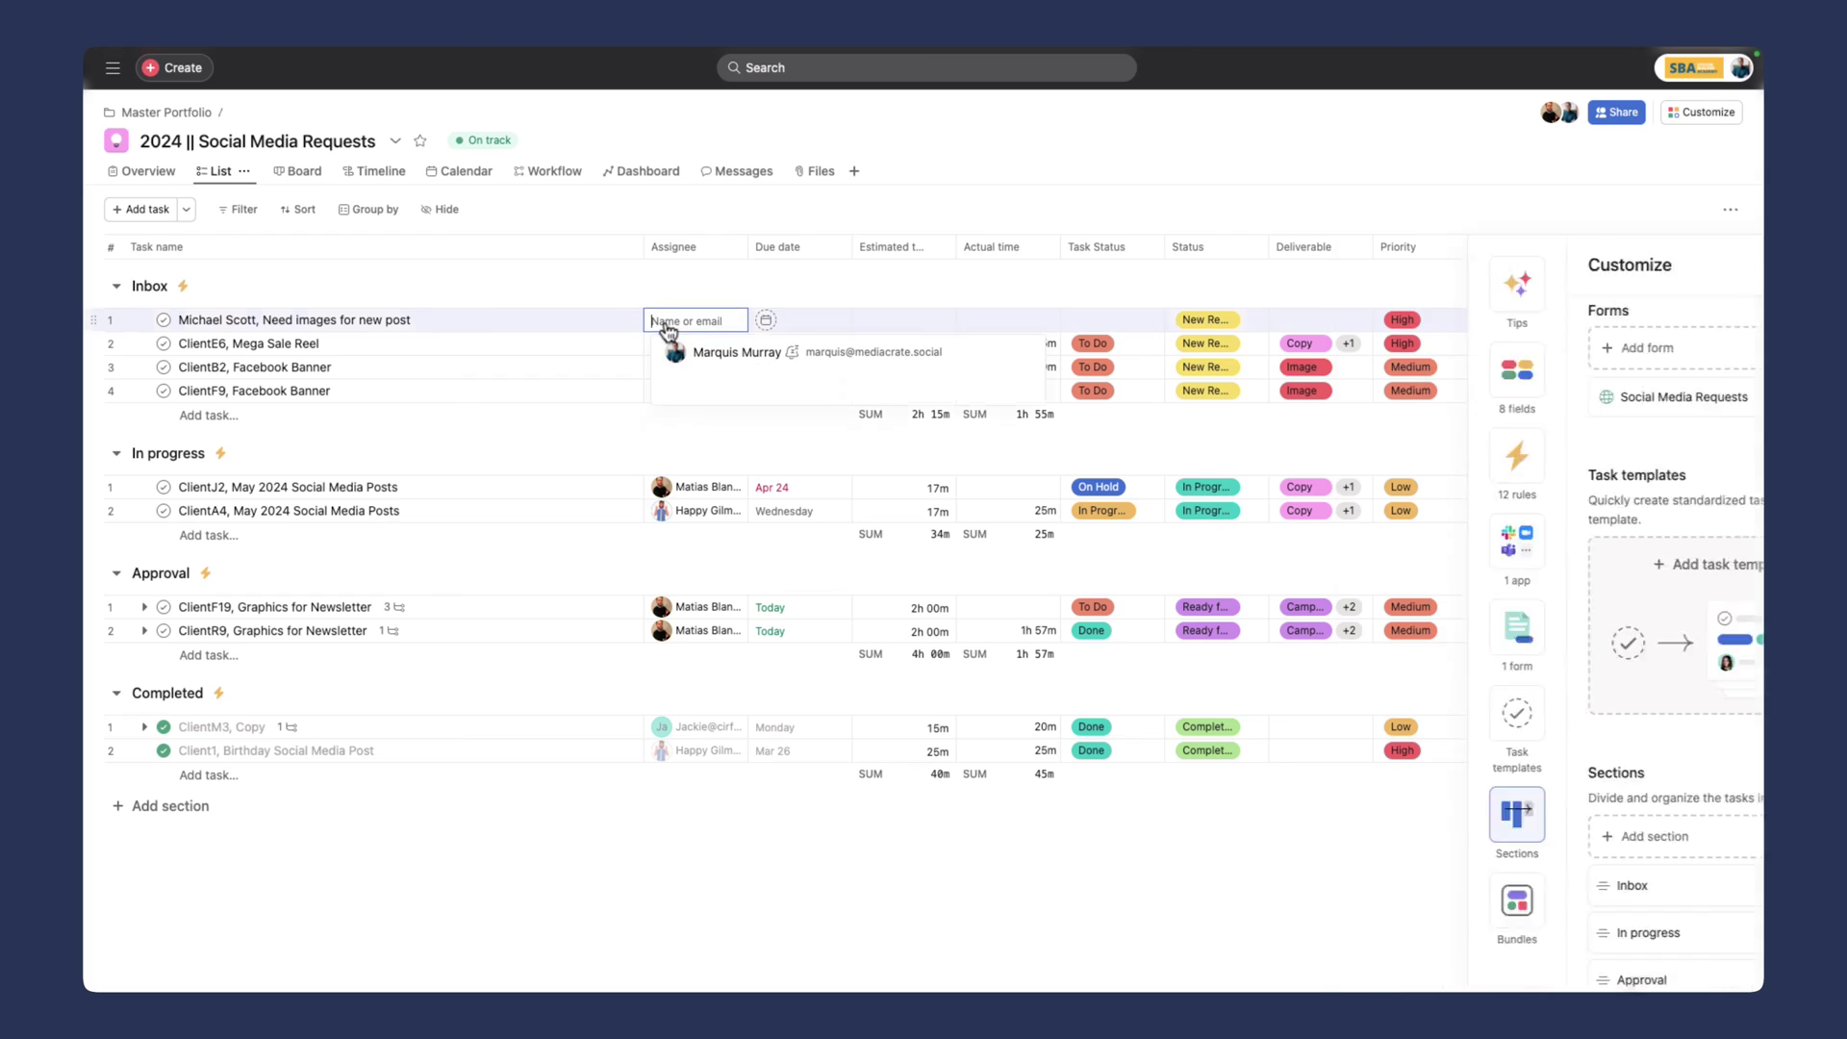
pyautogui.click(685, 352)
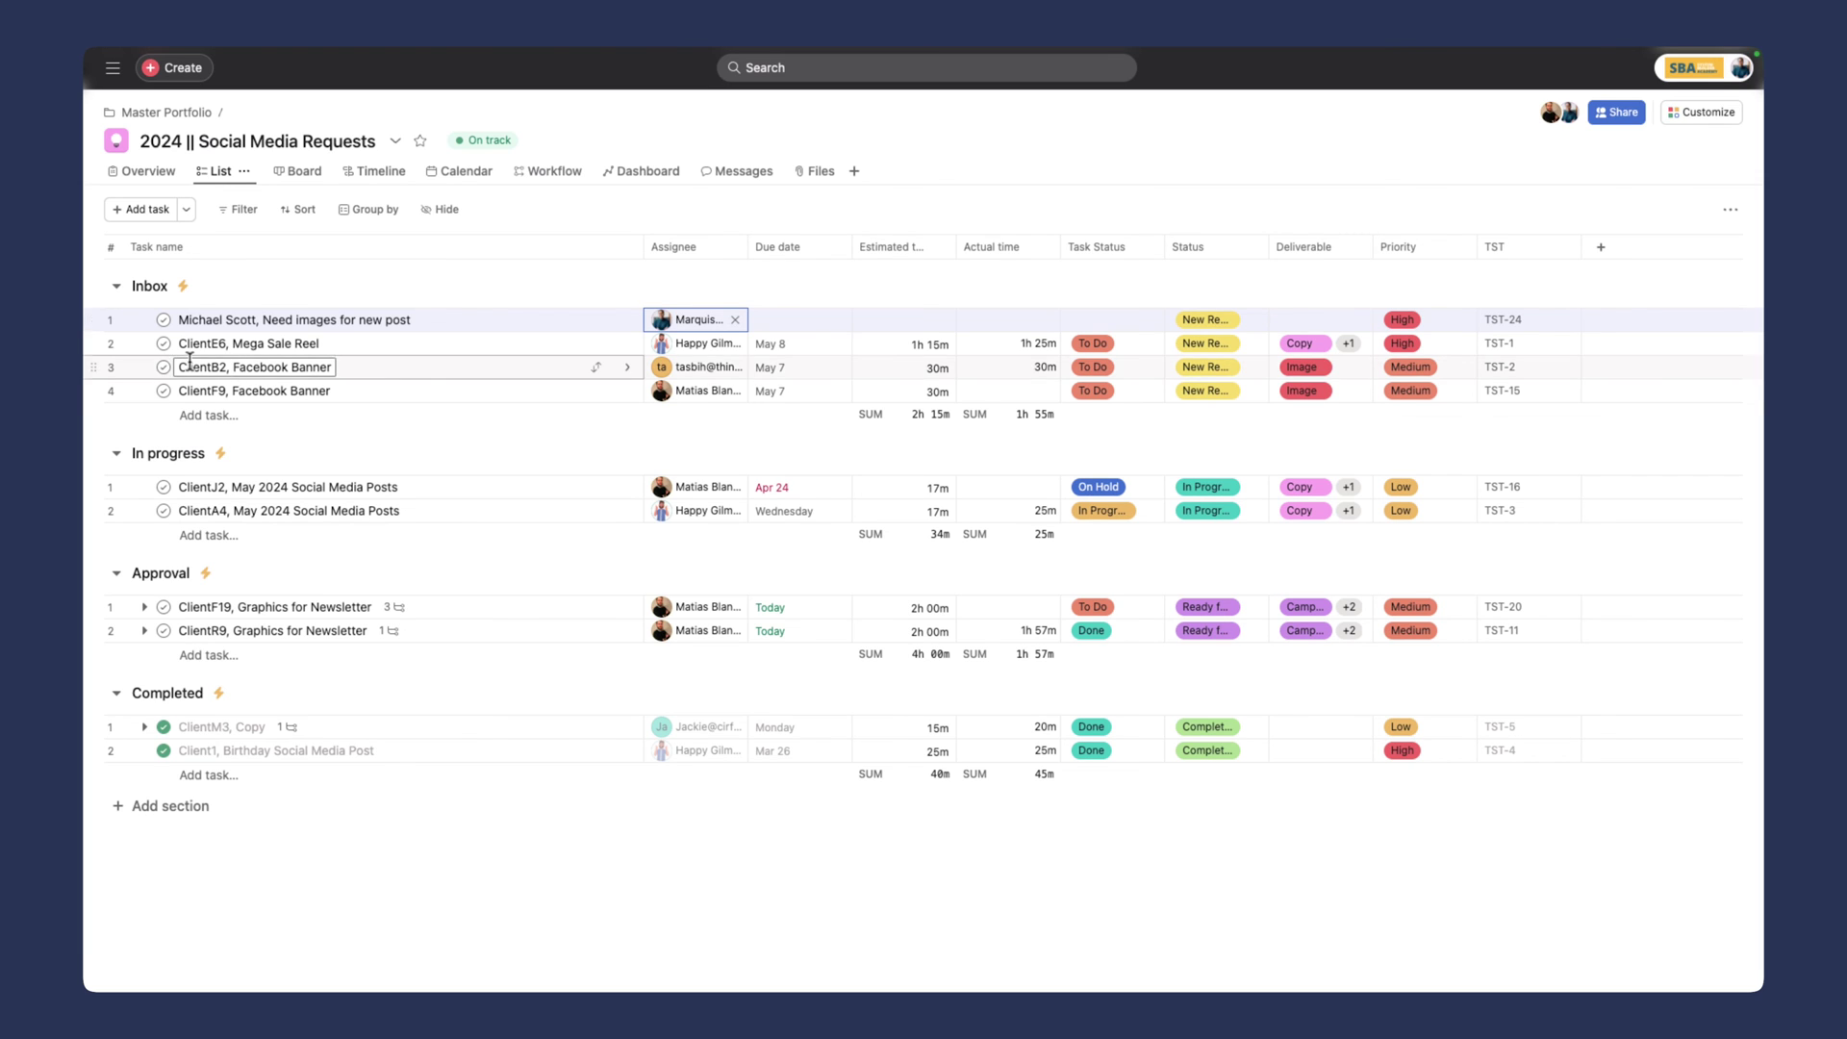
pyautogui.moveTo(95, 321); pyautogui.dragTo(116, 463)
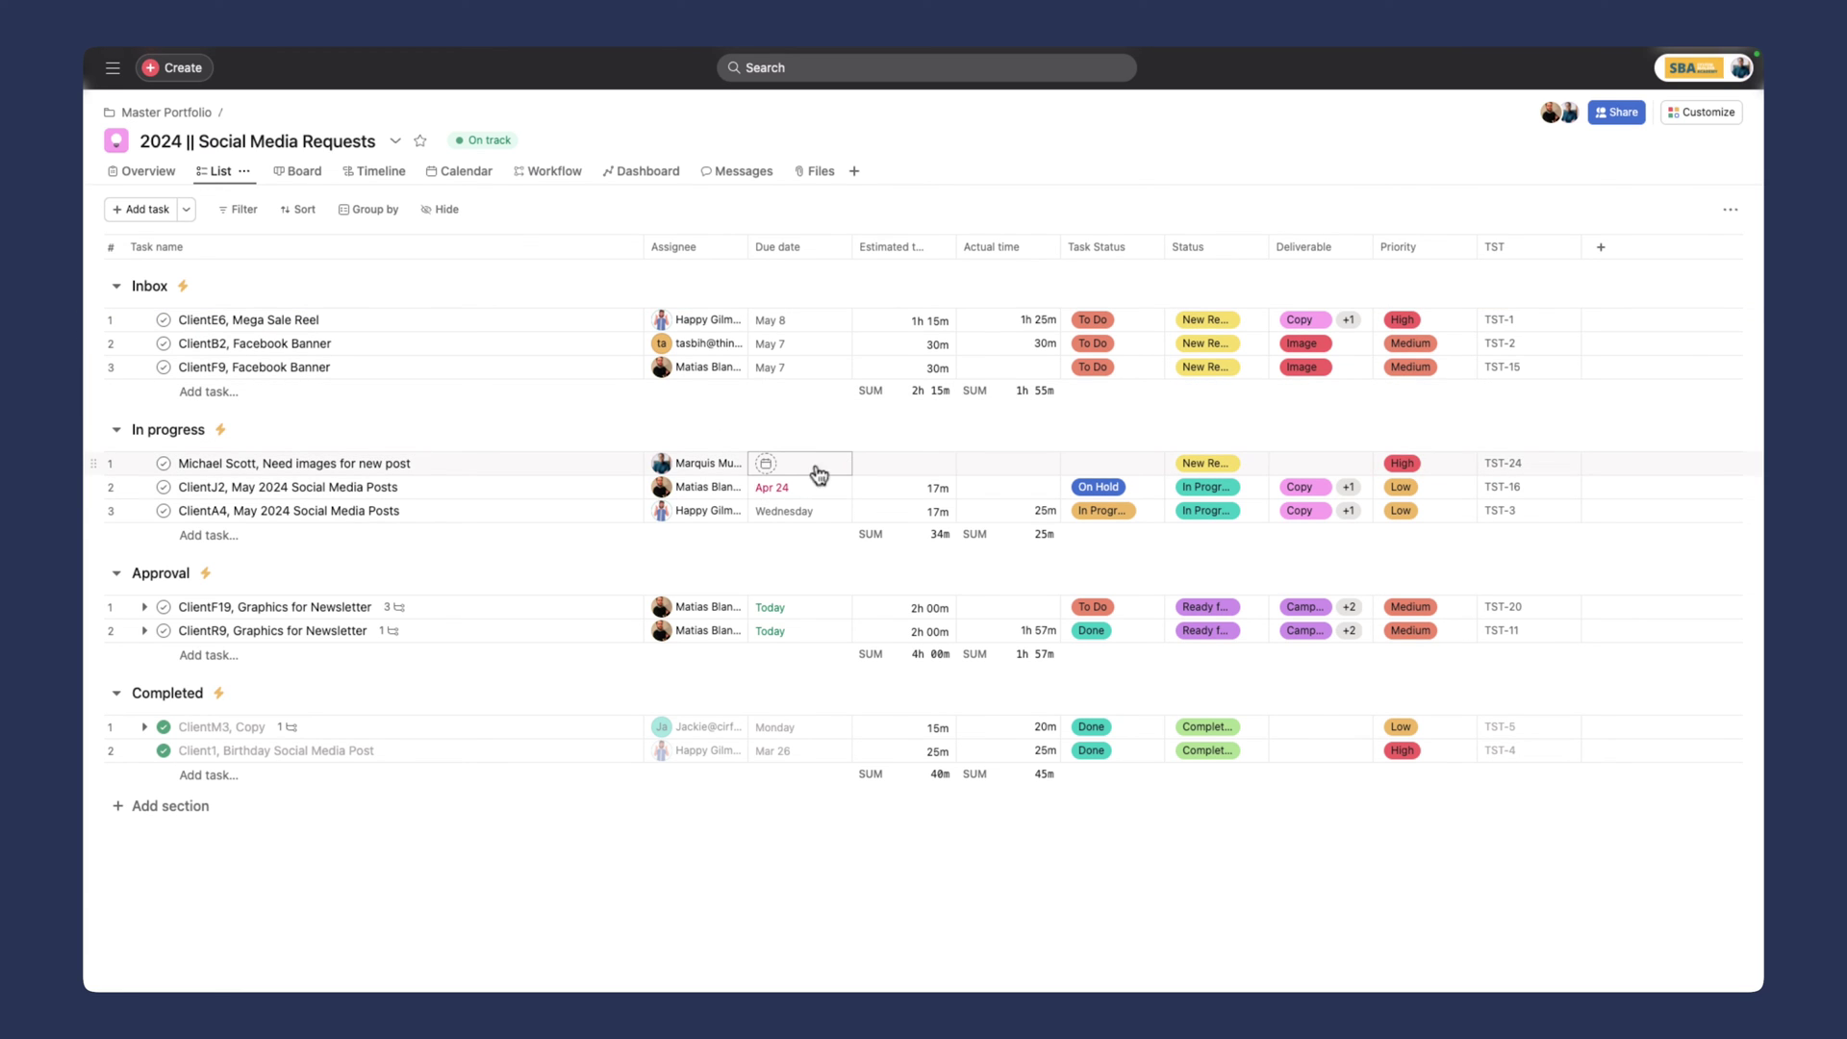
# Step: Give the request a May 9 due date and a 3h 00m estimated time
pyautogui.click(766, 463)
pyautogui.click(975, 549)
pyautogui.click(878, 625)
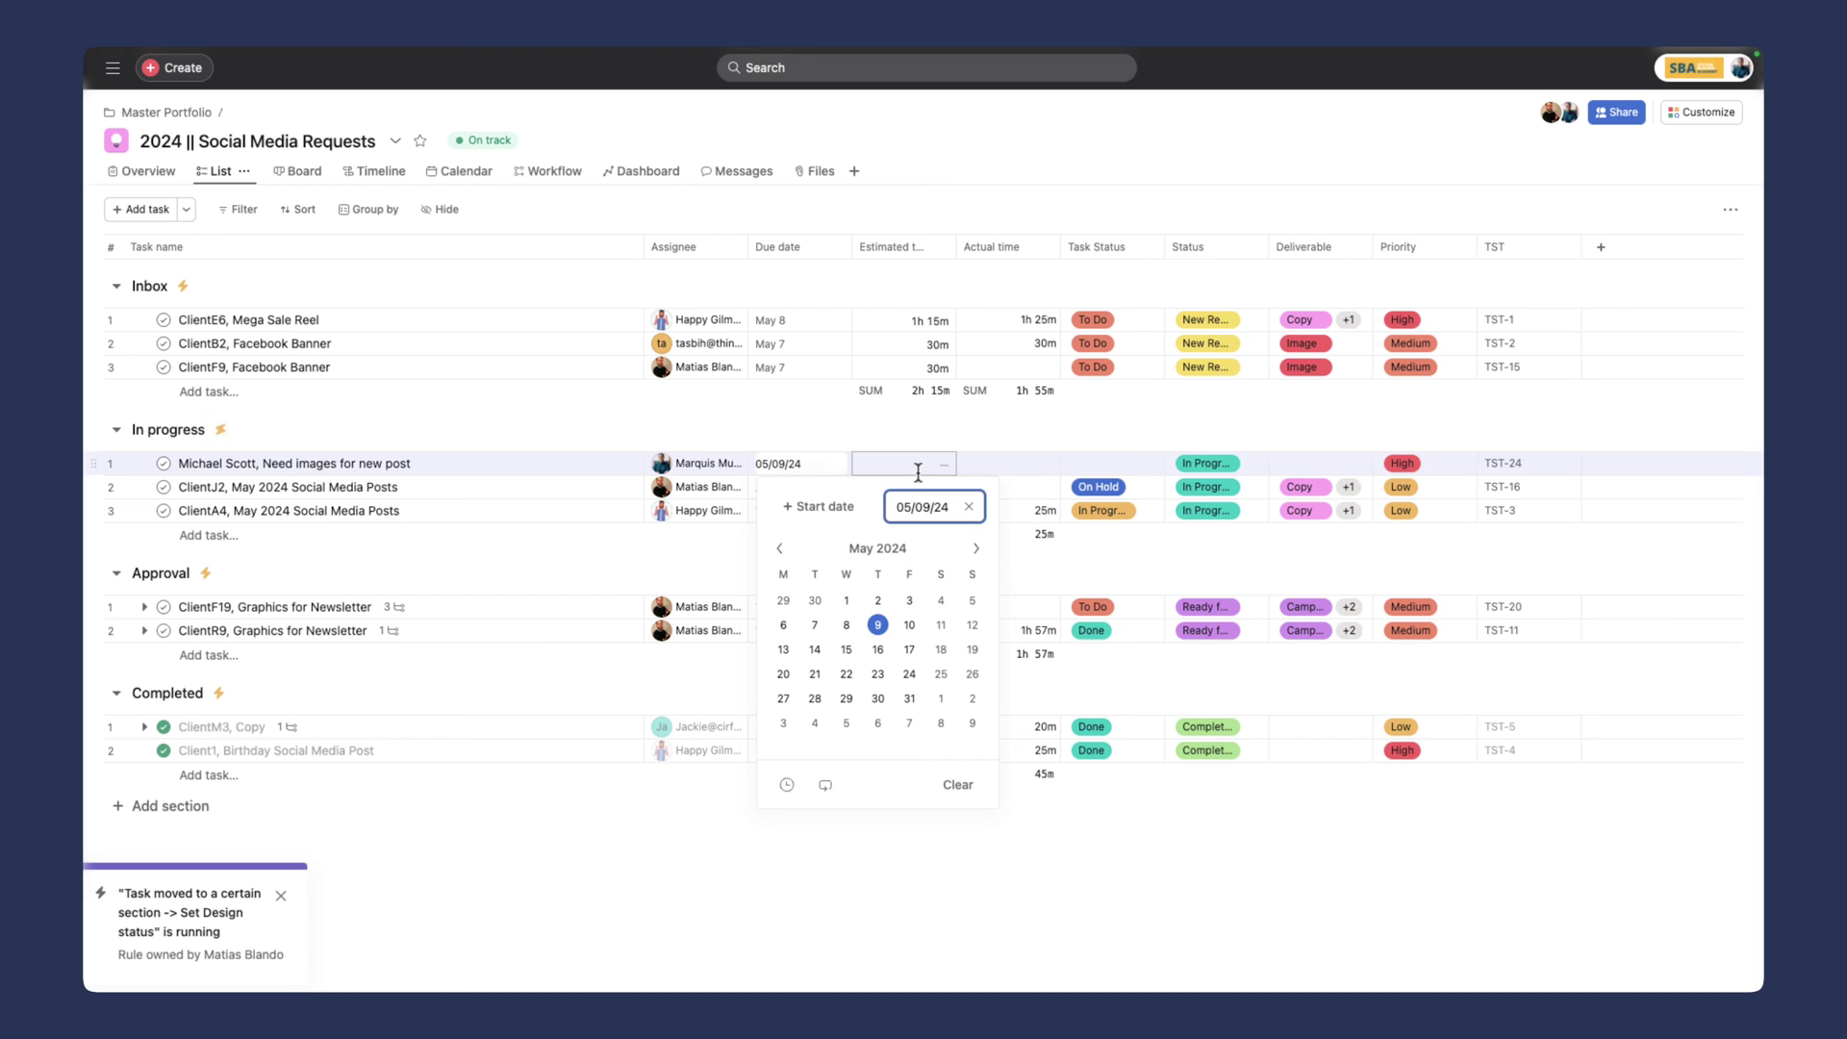
pyautogui.click(914, 464)
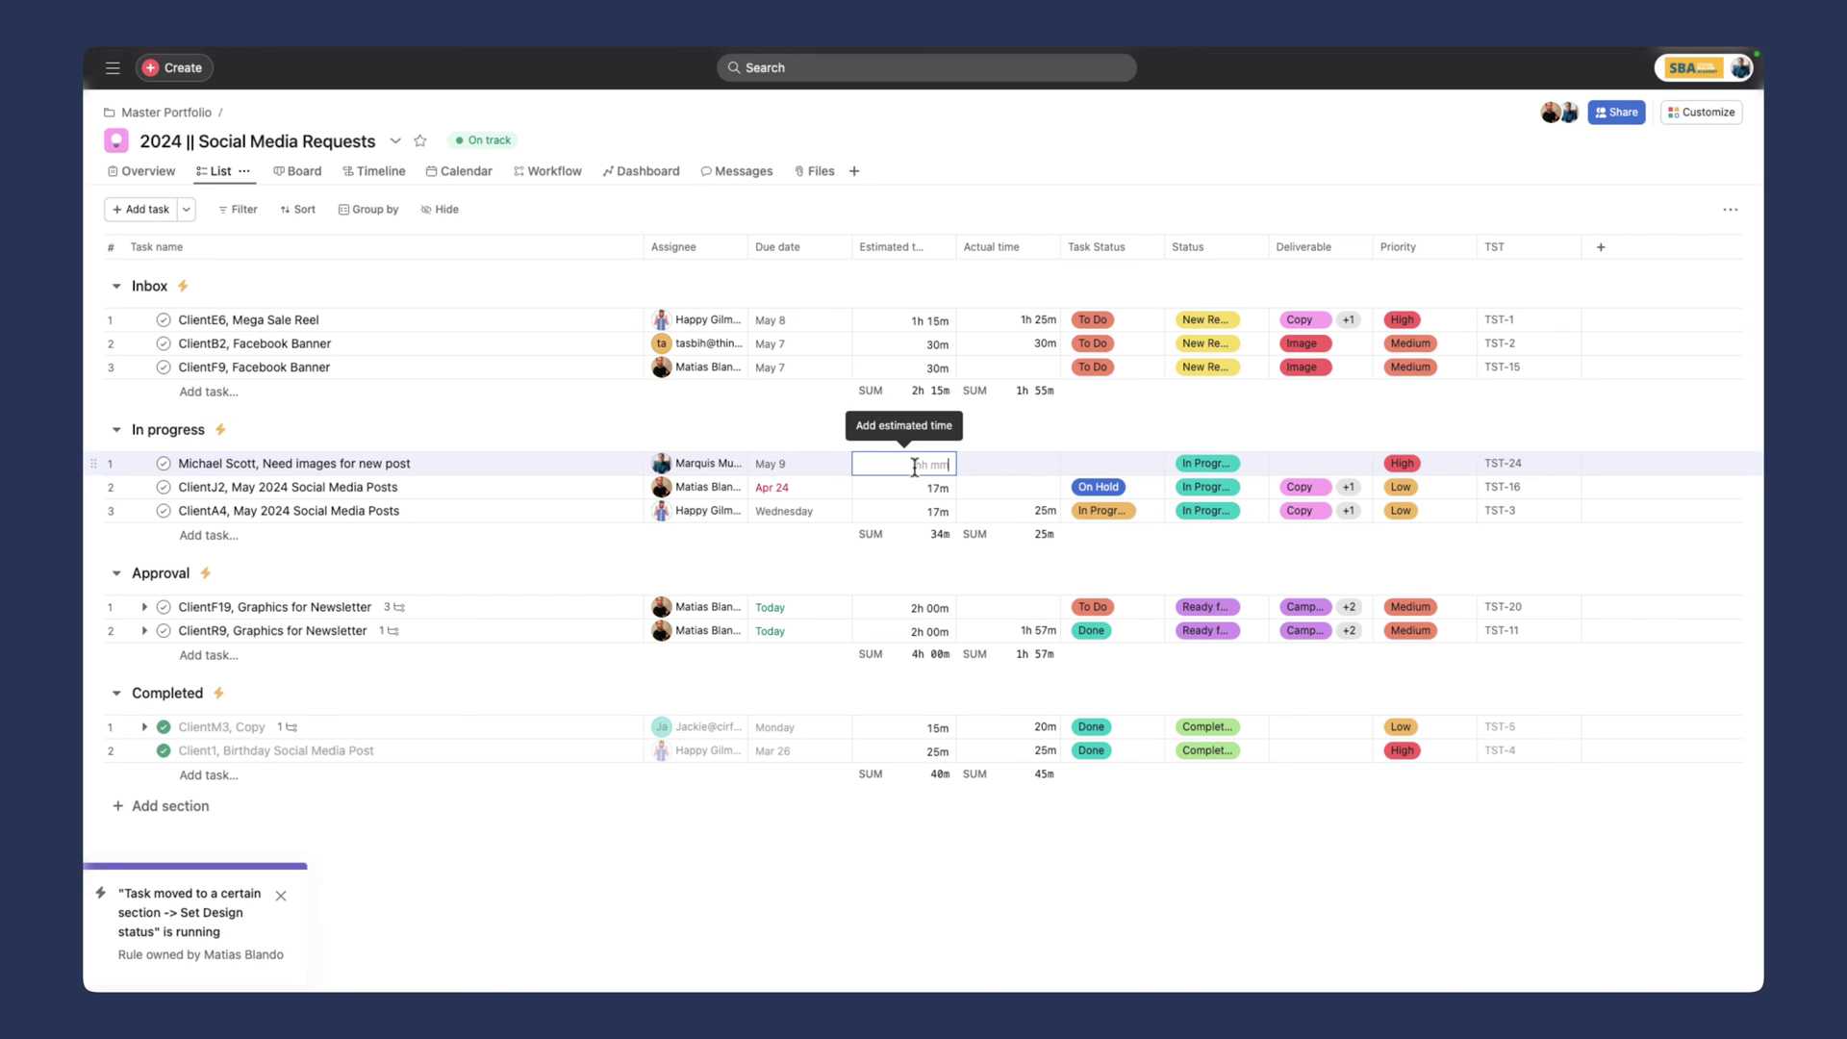
pyautogui.write('3')
pyautogui.click(921, 515)
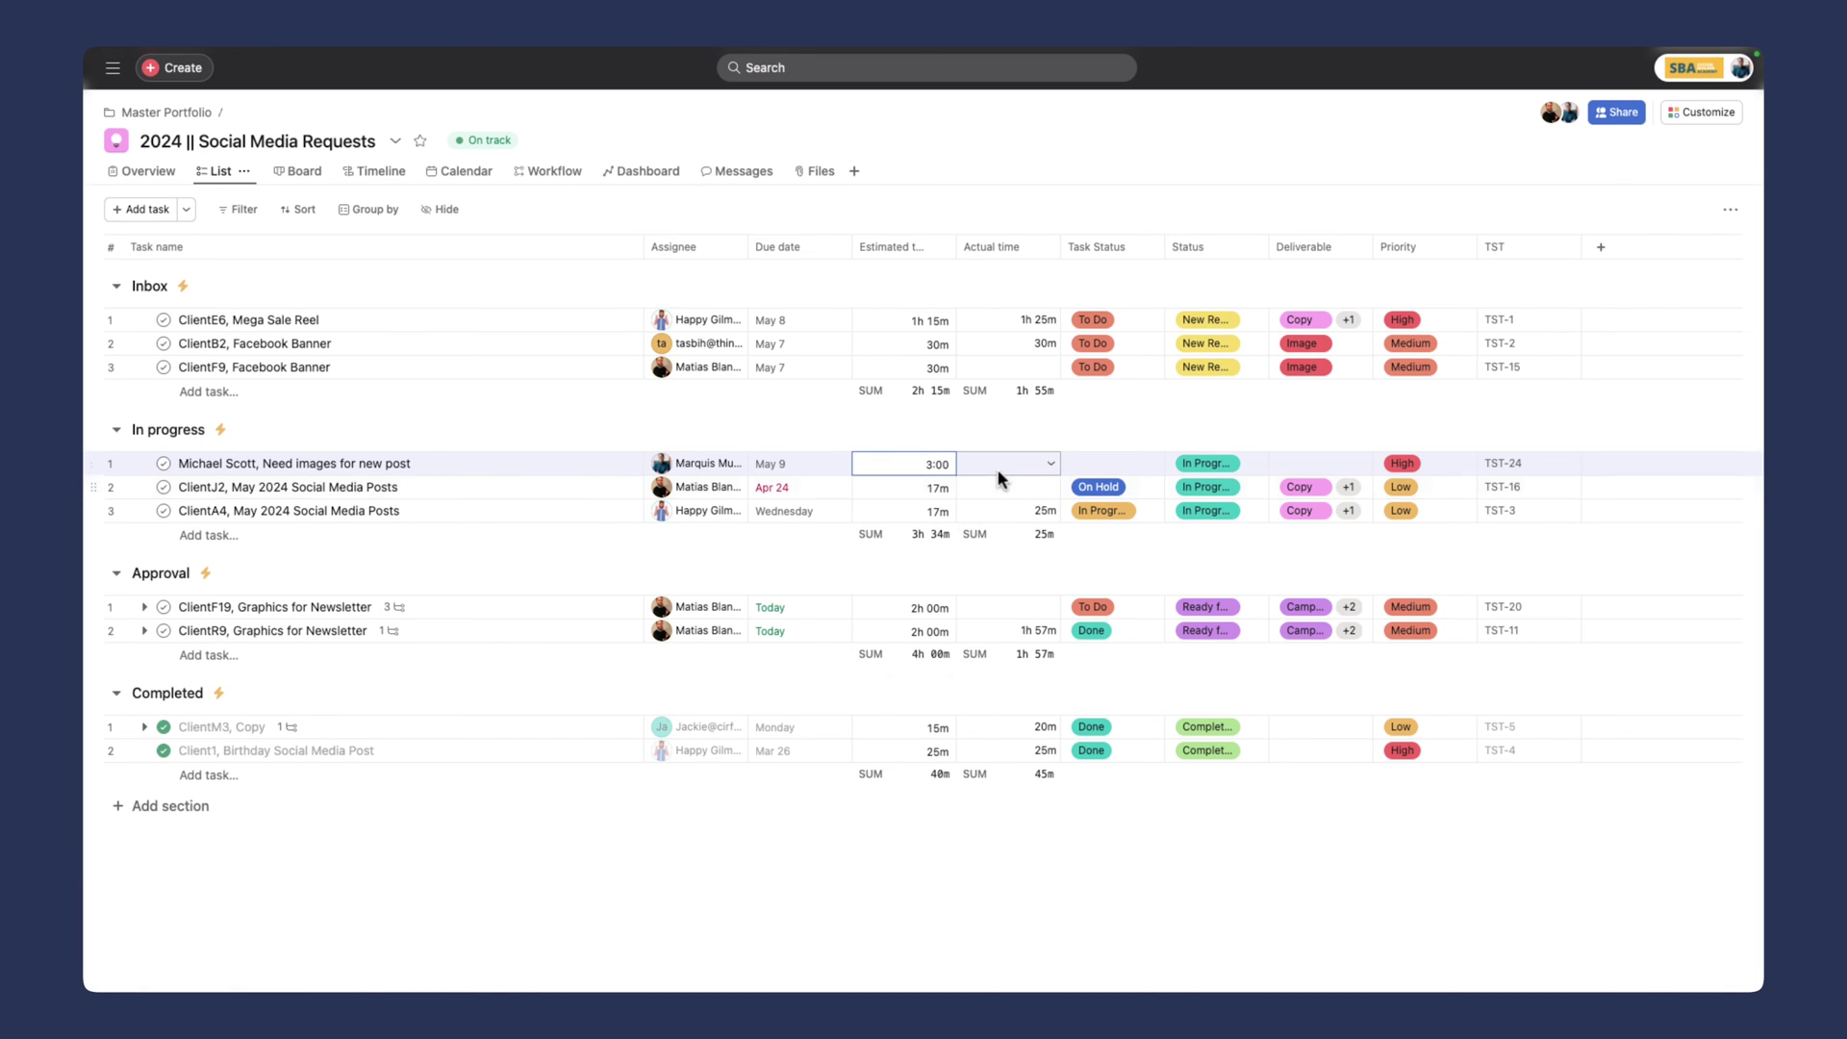
# Step: Set the request's Task Status to In Progress
pyautogui.click(627, 462)
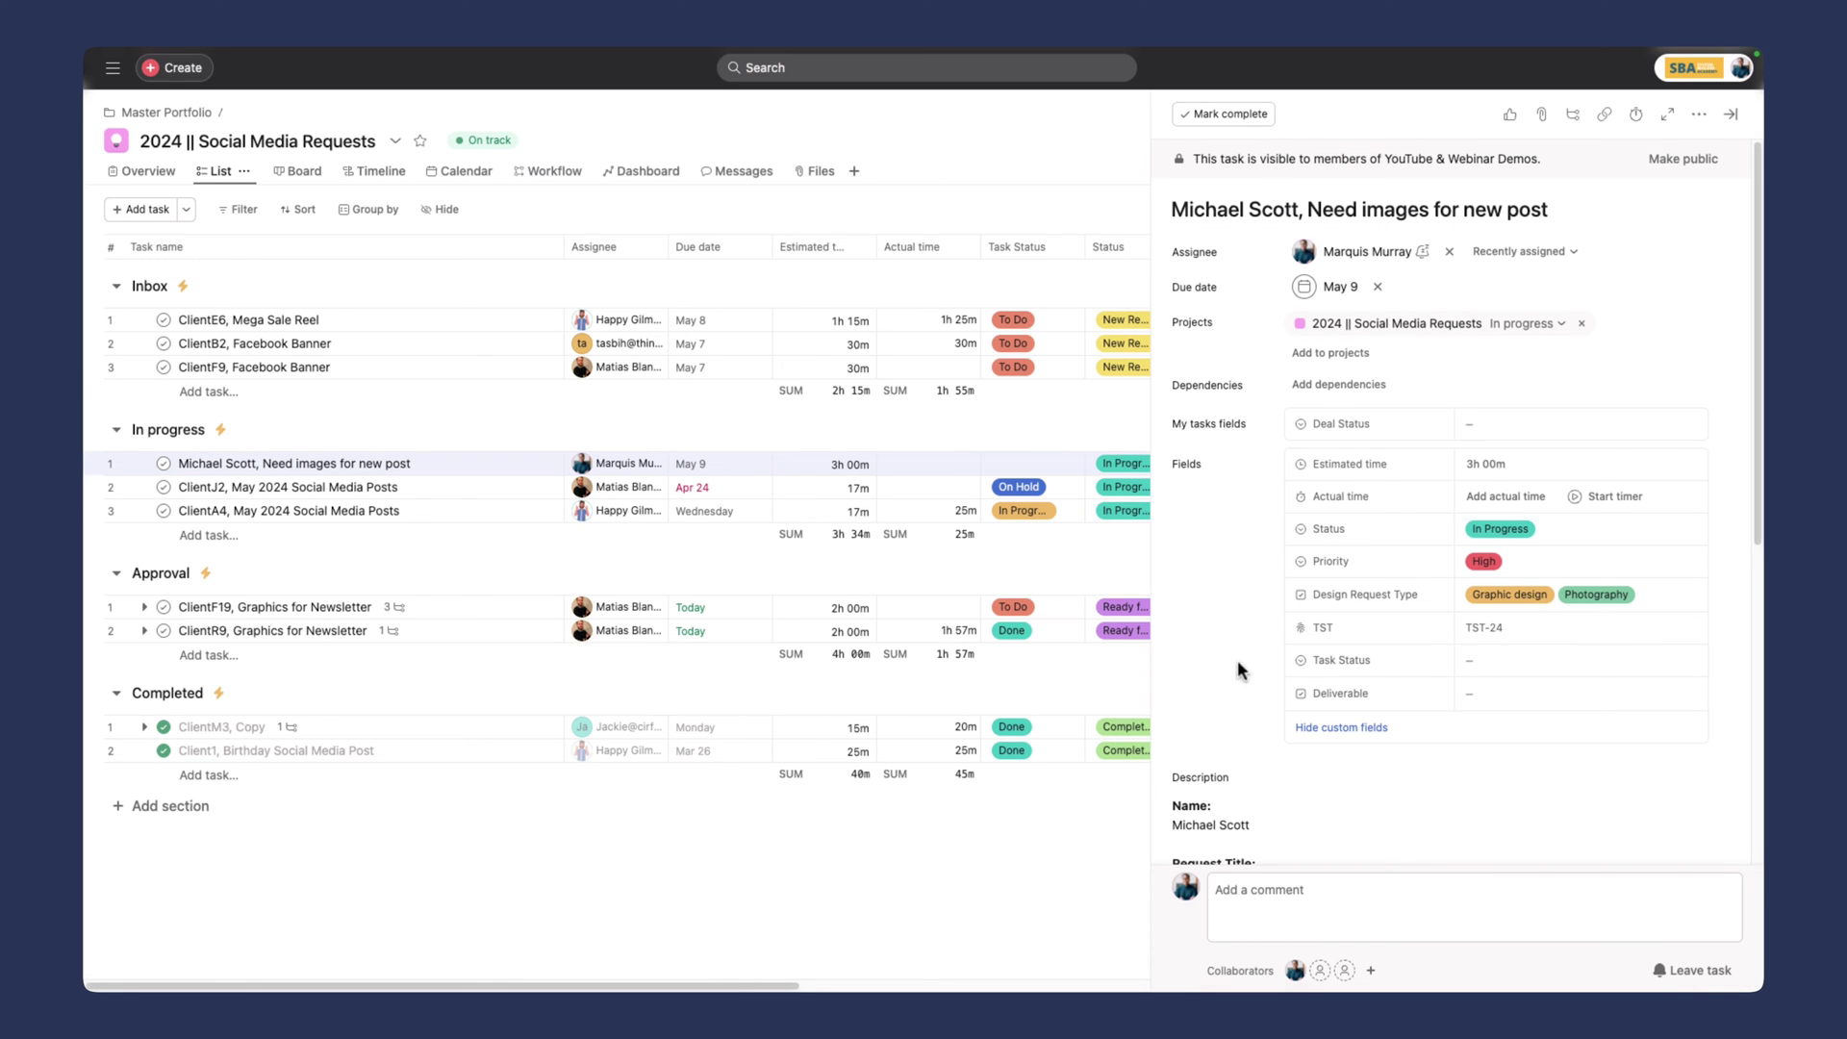
pyautogui.click(1731, 115)
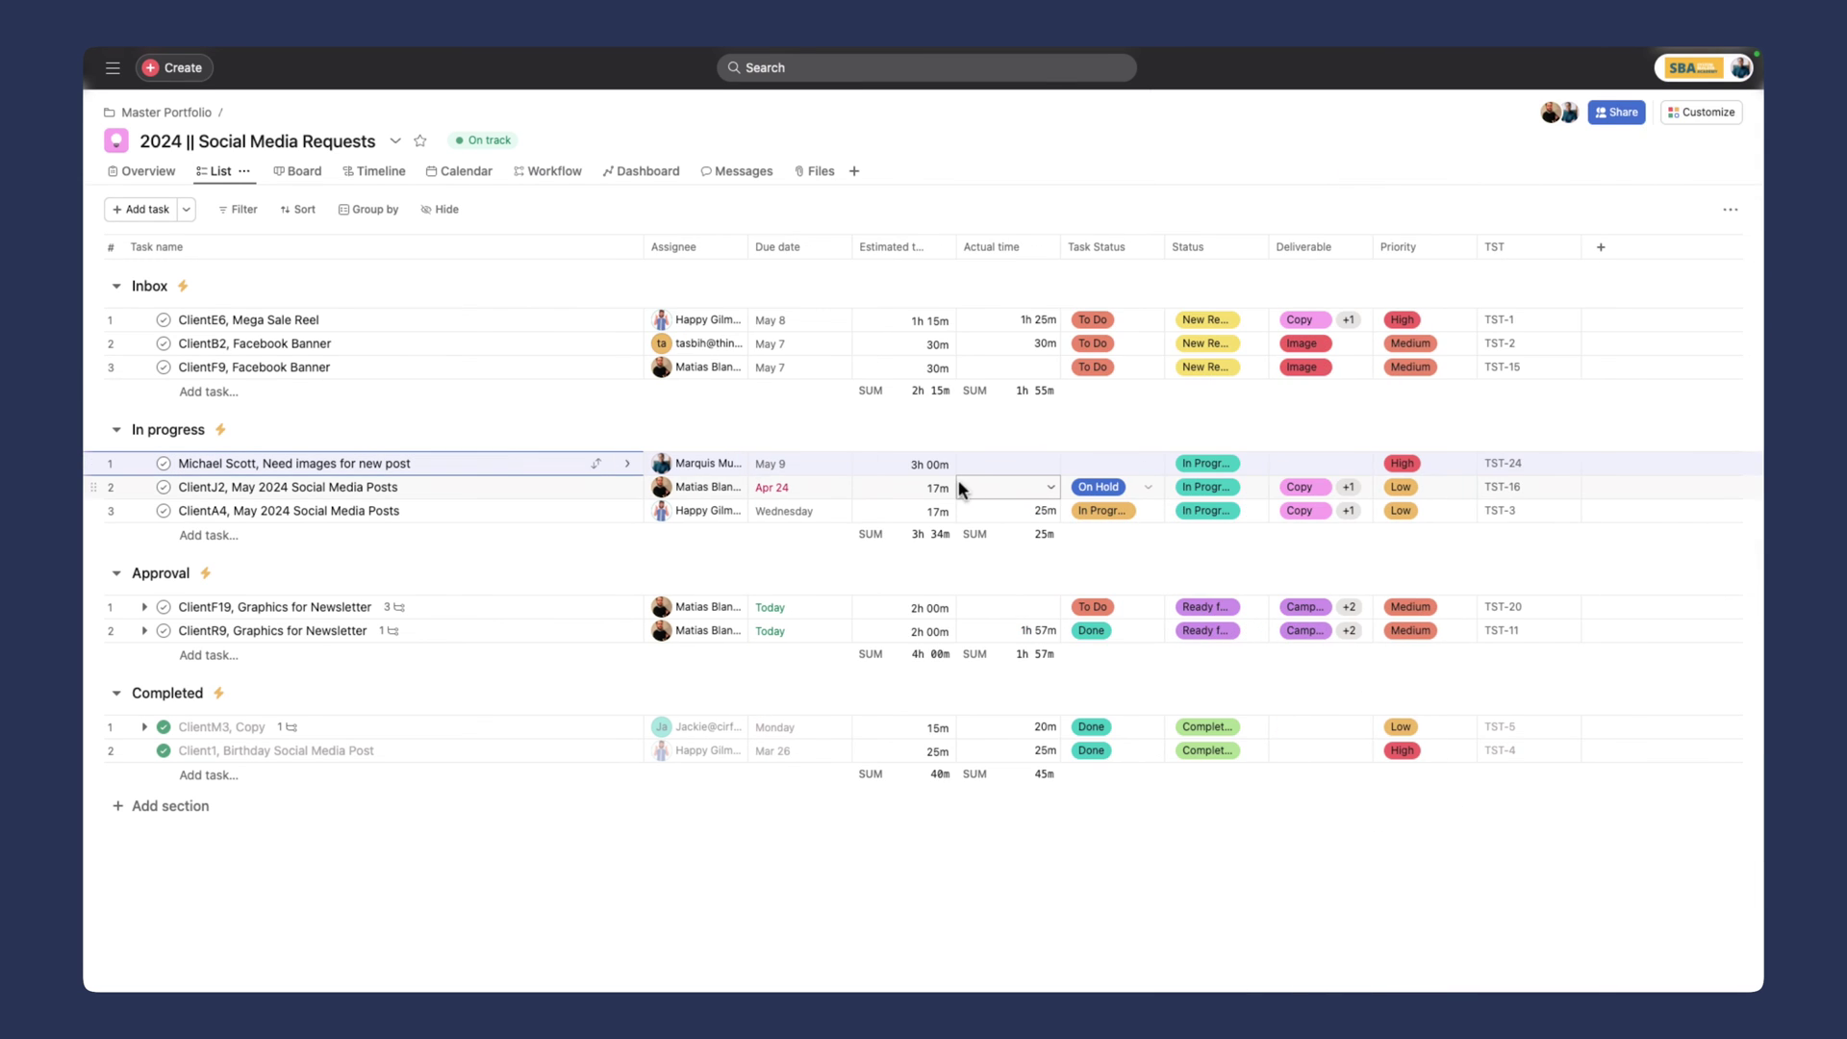
pyautogui.click(1112, 463)
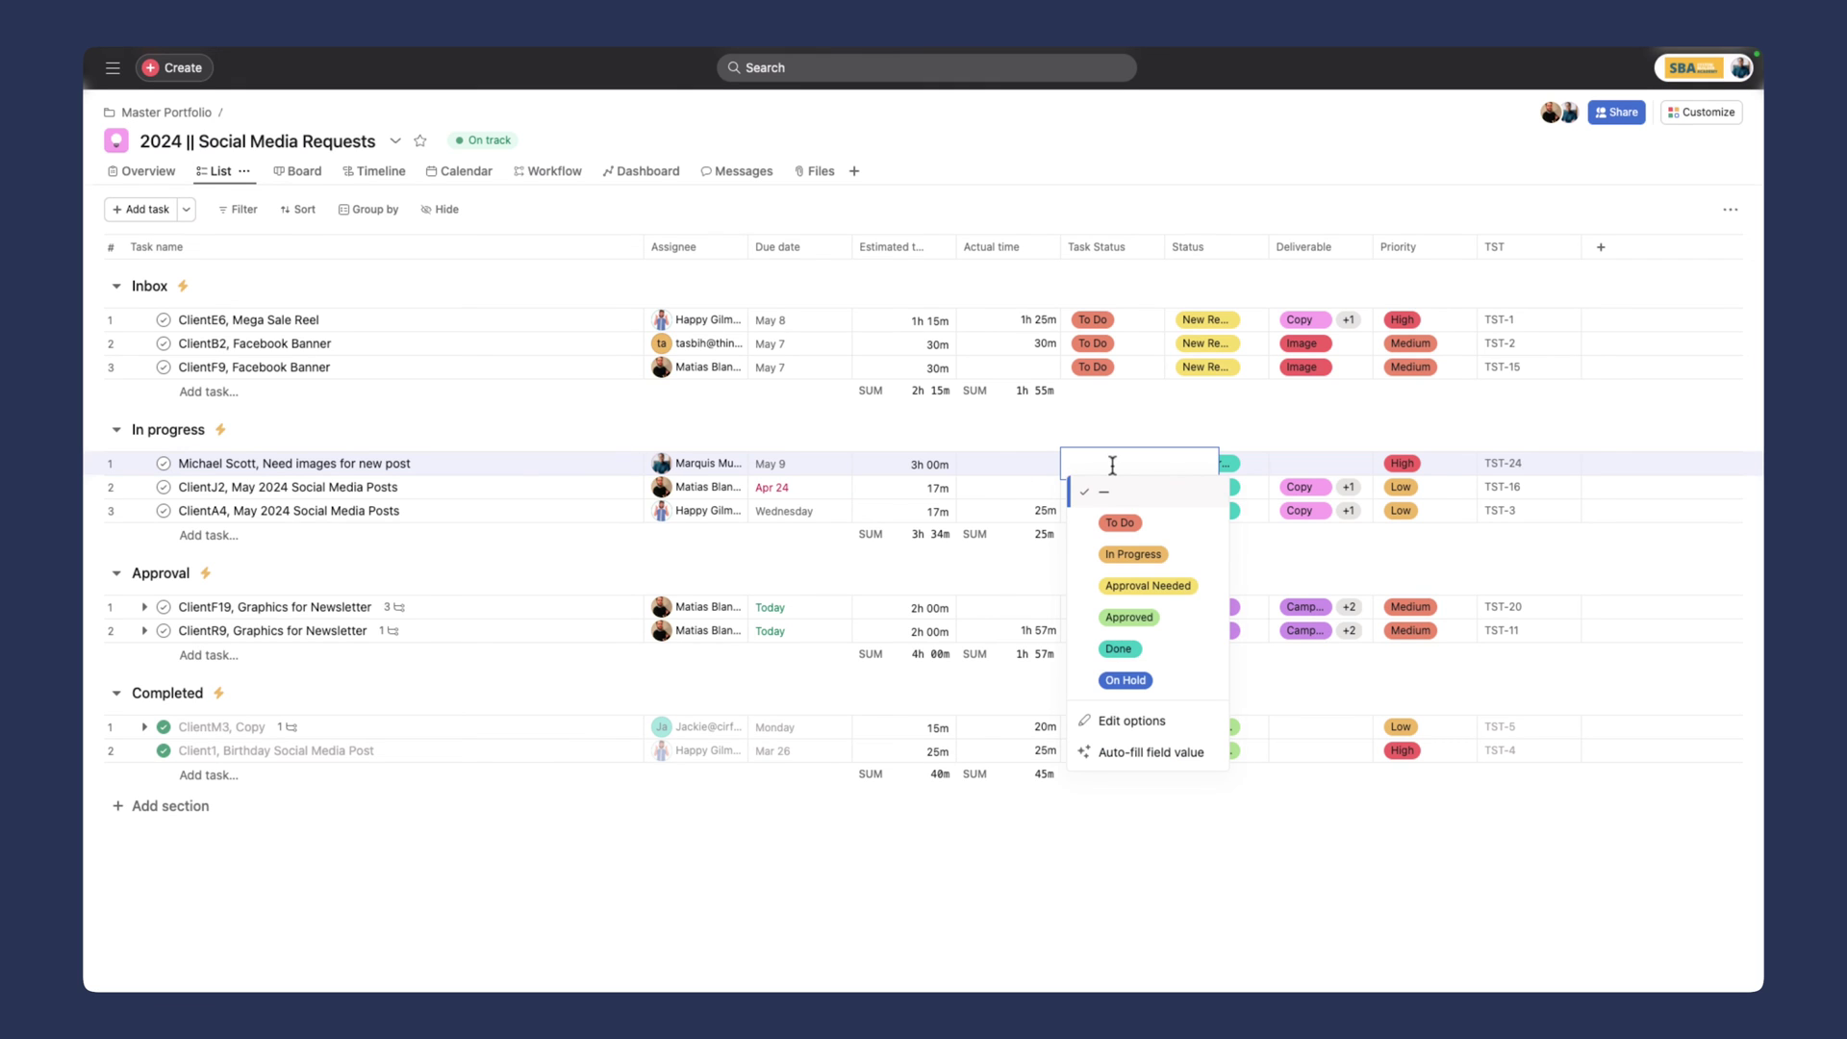
pyautogui.click(1137, 556)
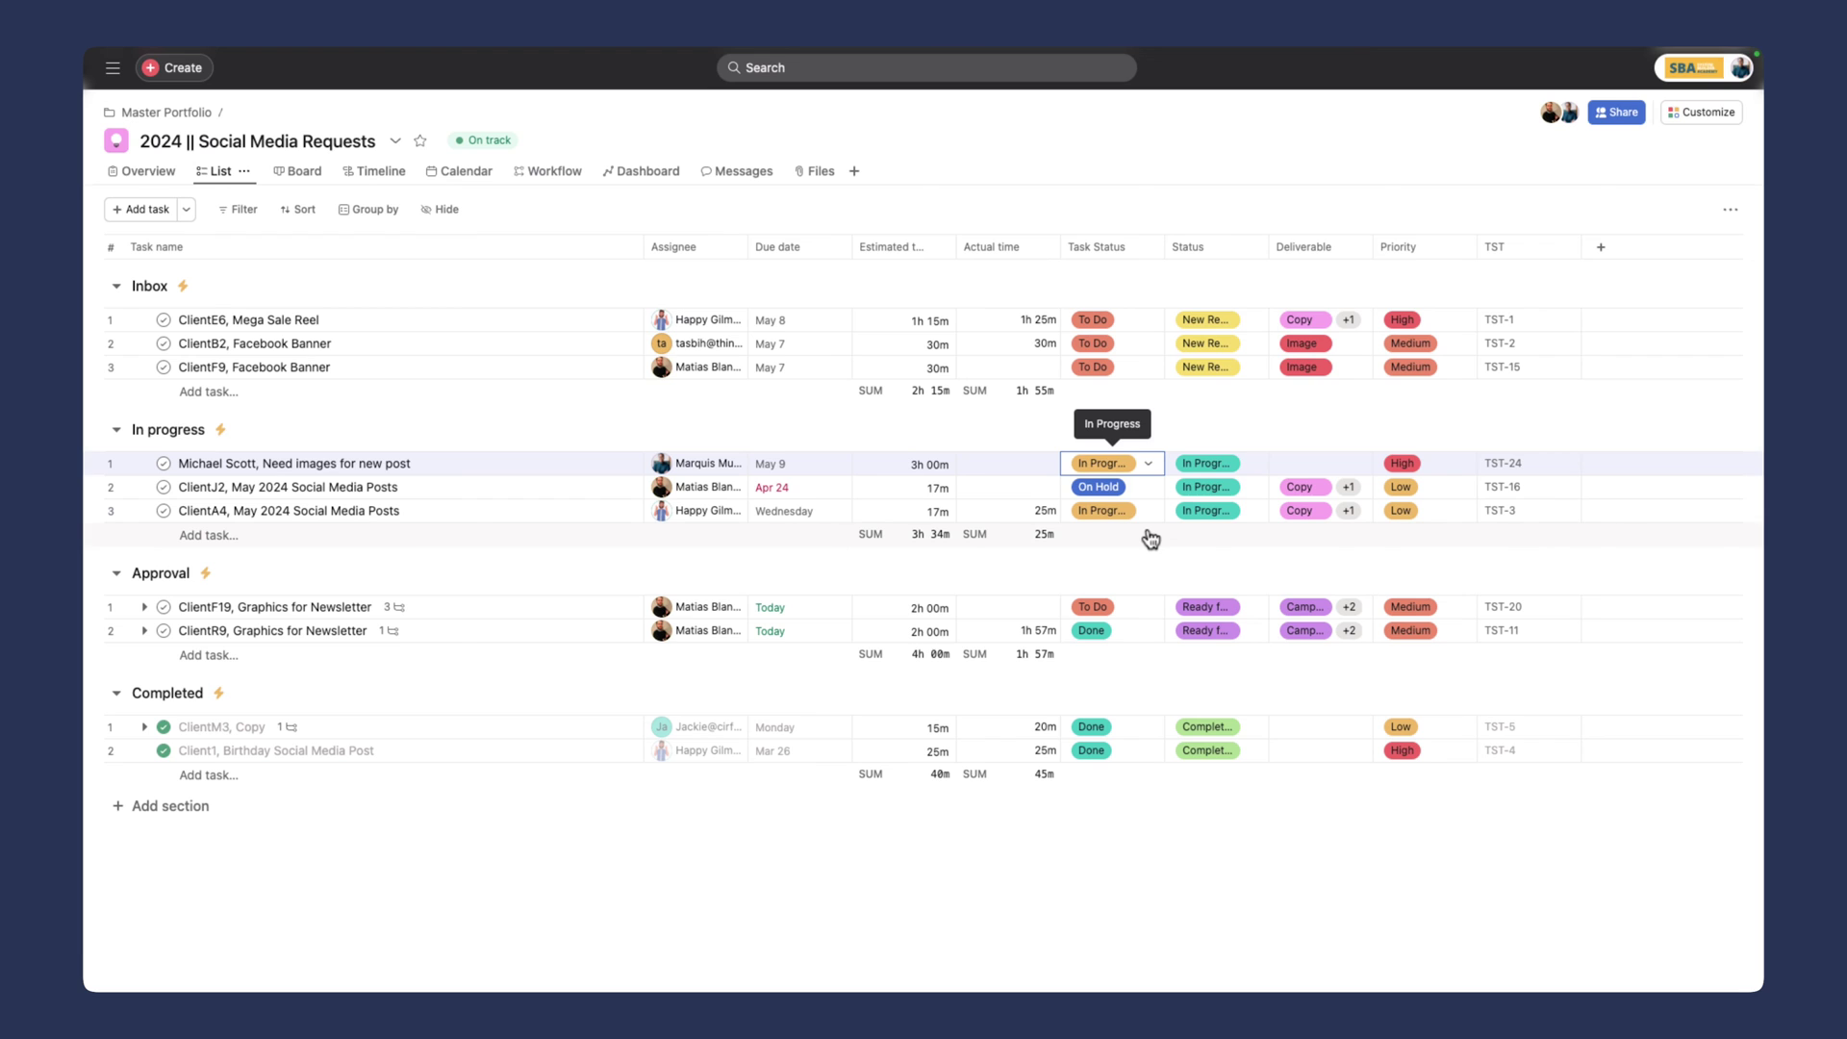
# Step: Open the Social Media Requests dashboard and read the Tasks by Deliverable chart values
pyautogui.click(620, 178)
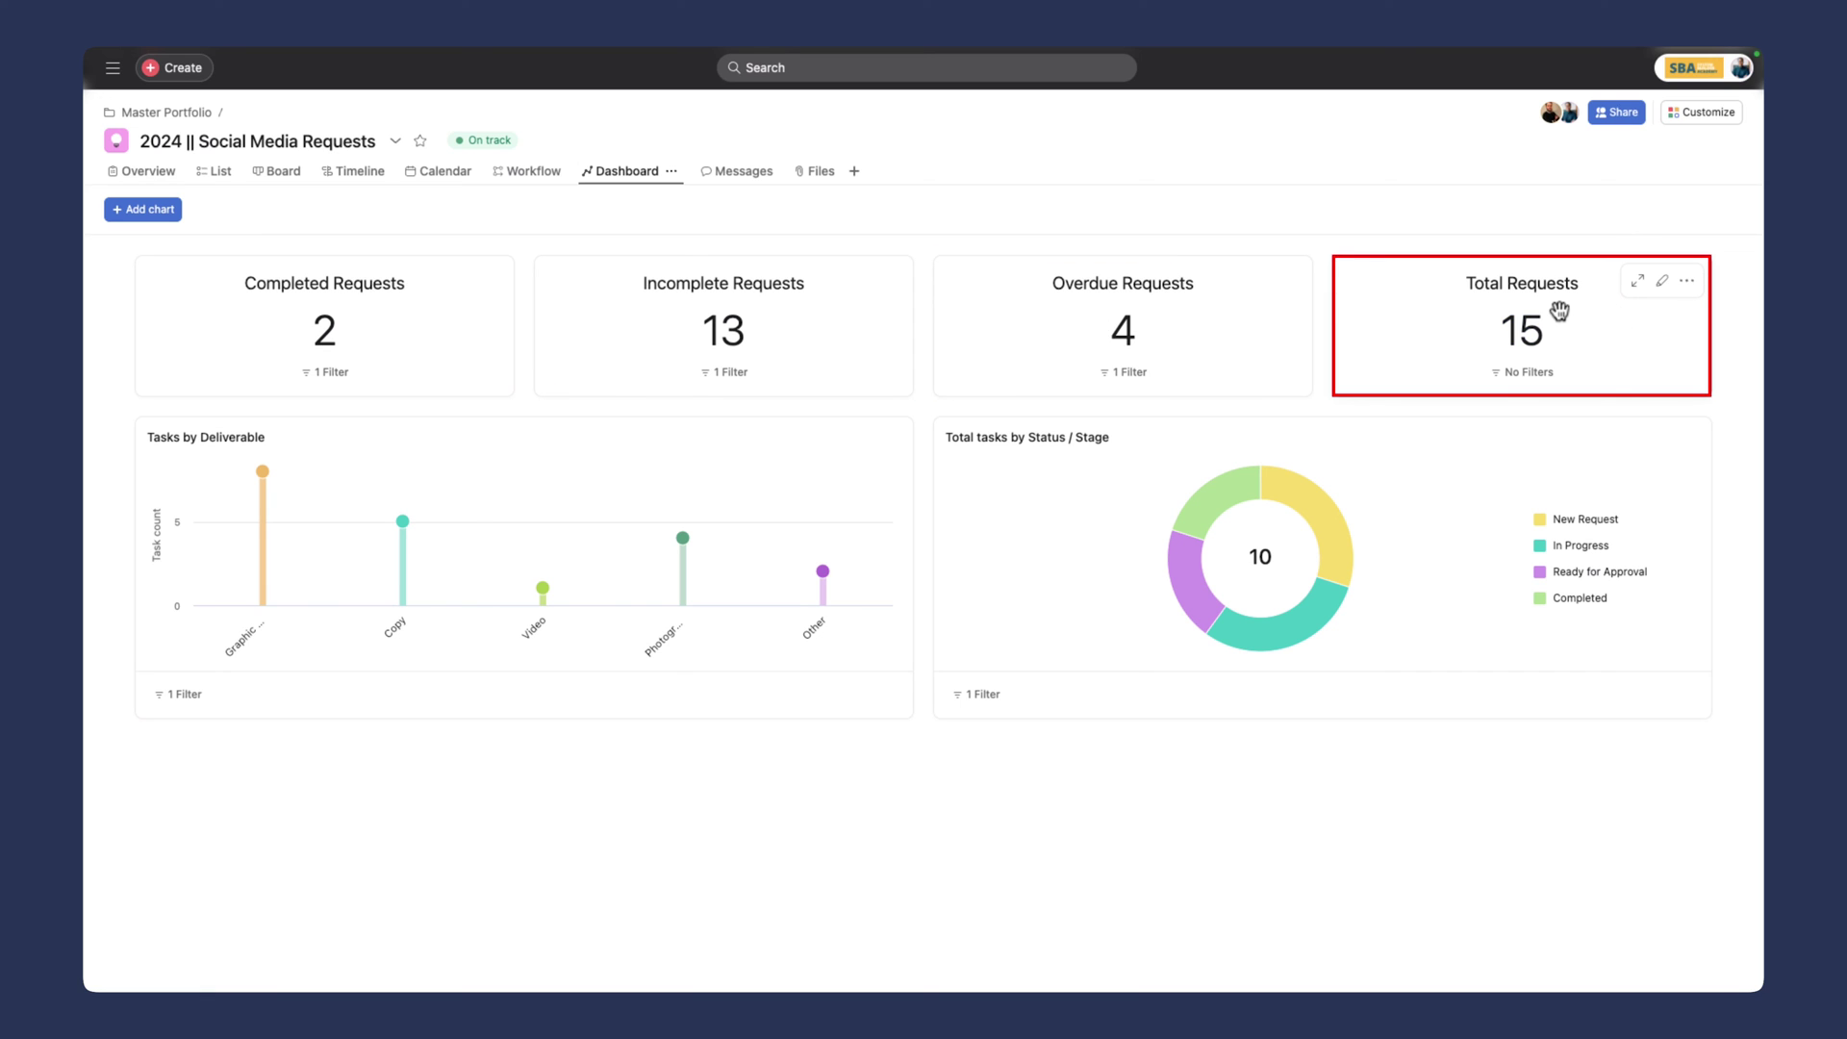
pyautogui.moveTo(265, 479)
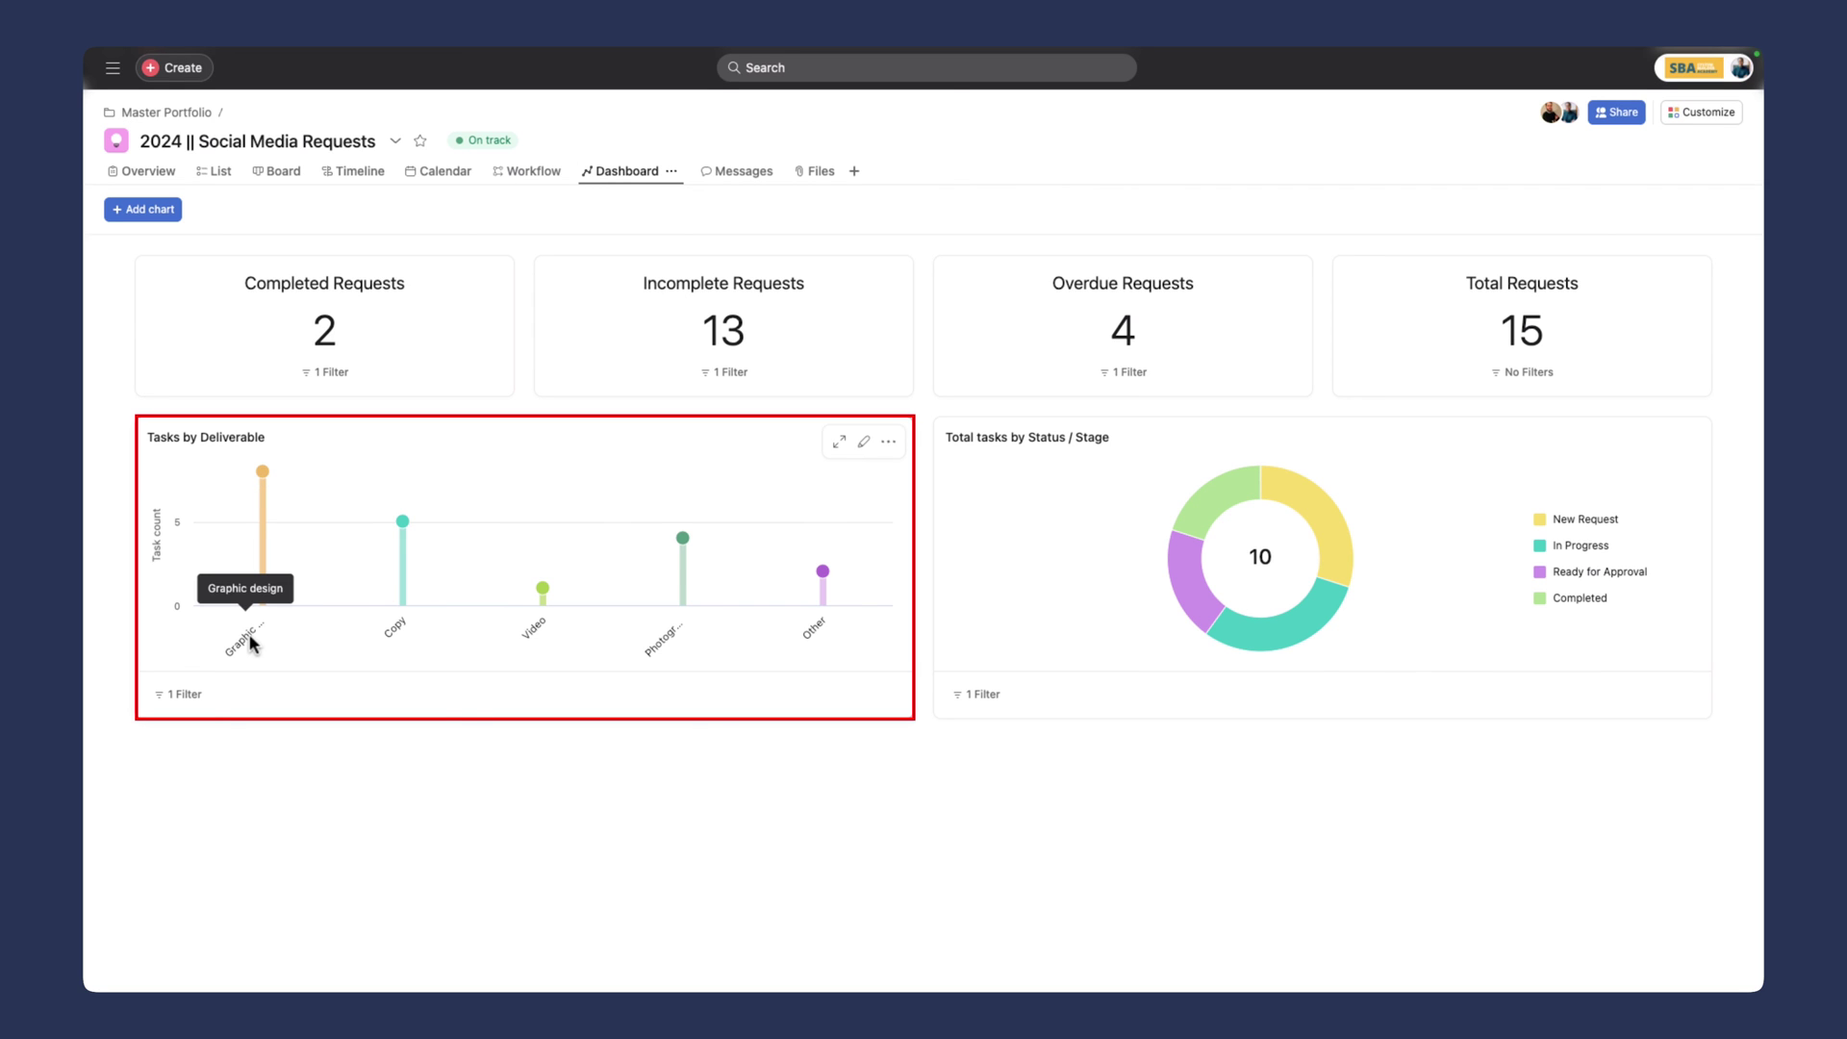
pyautogui.moveTo(405, 582)
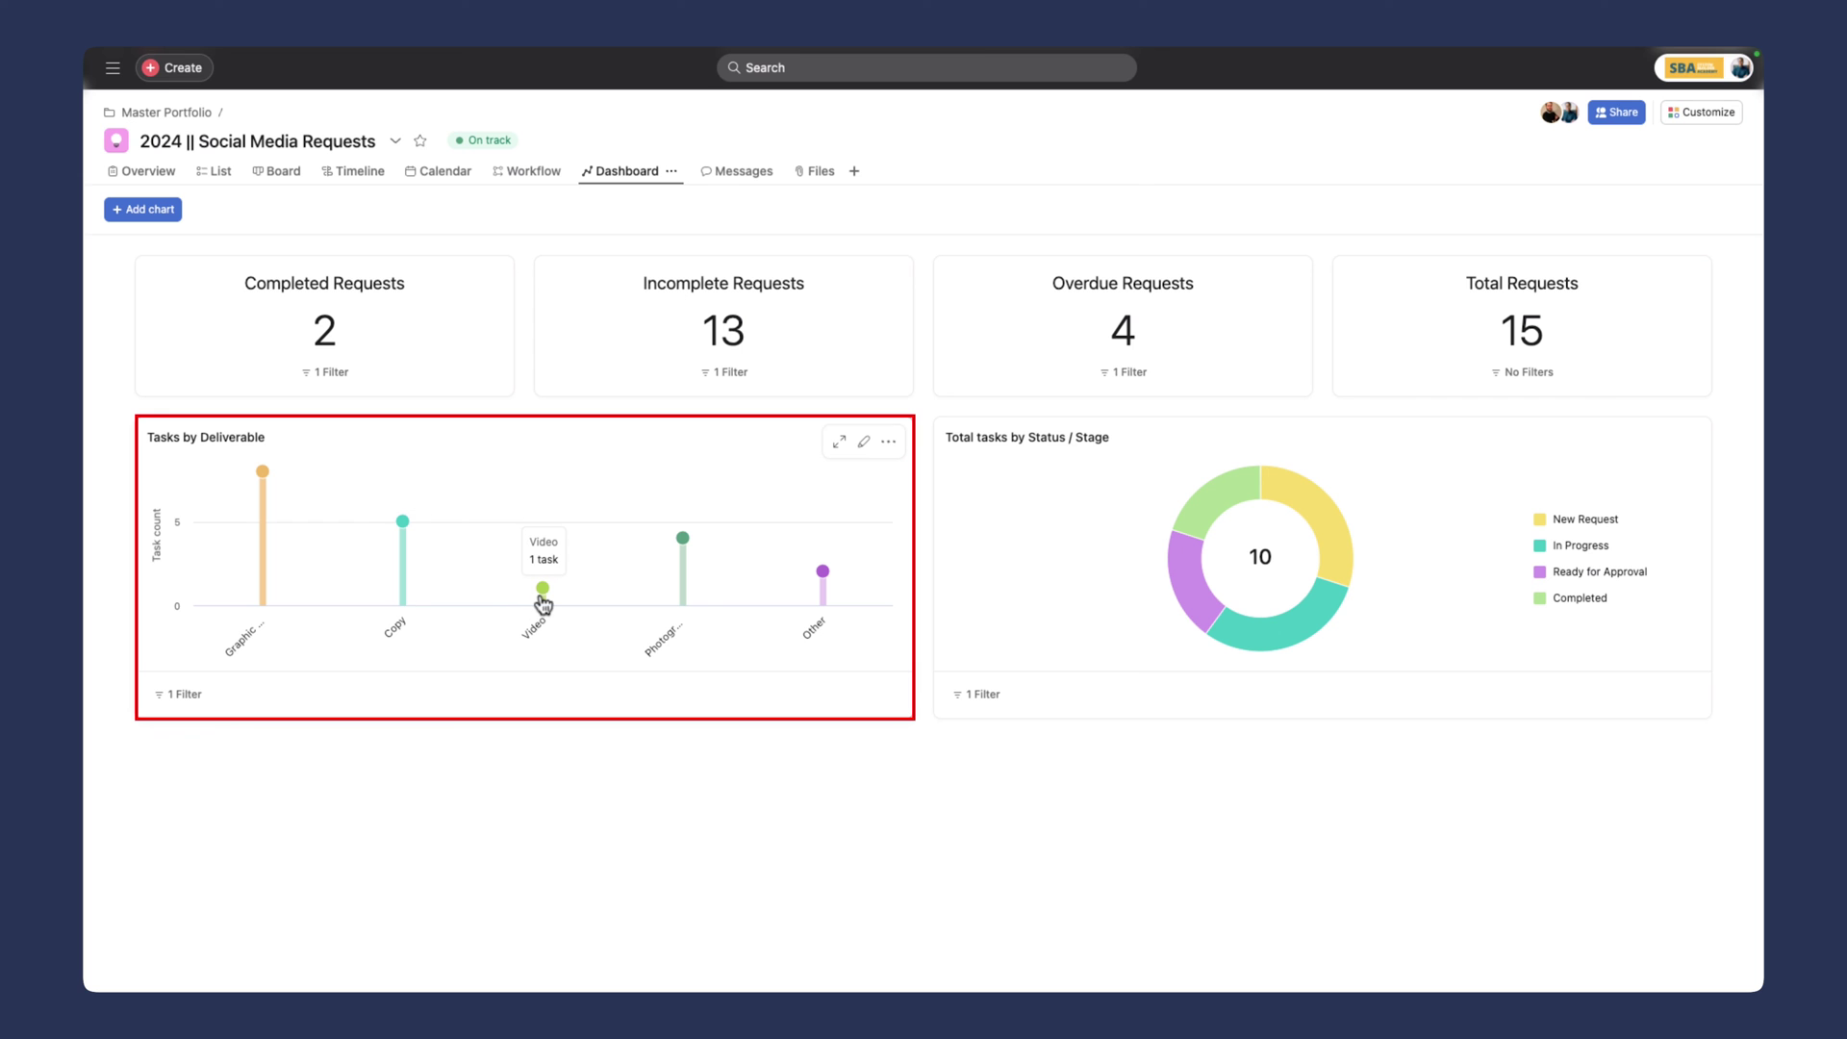